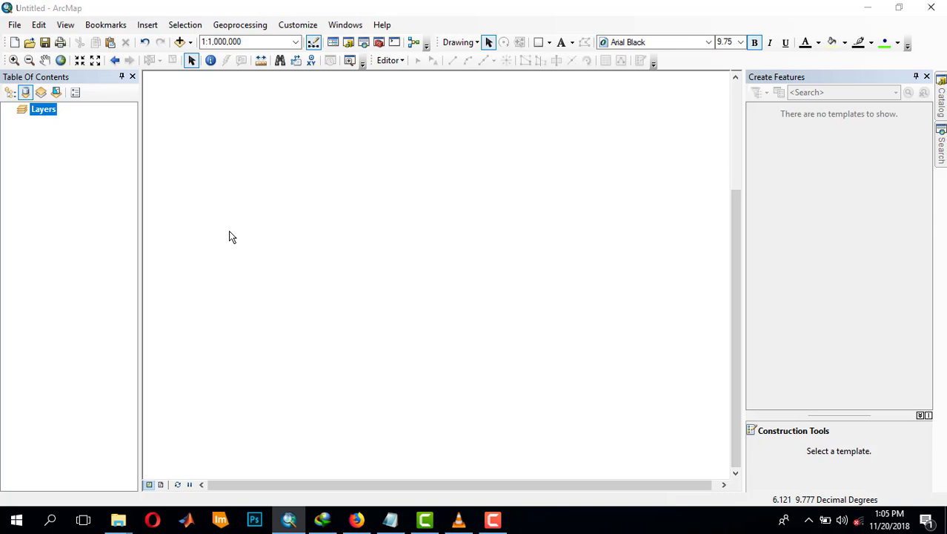
- Add the demutm2 raster from the RESULTS folder to the map
{"action": "left_click", "coordinate": [181, 43]}
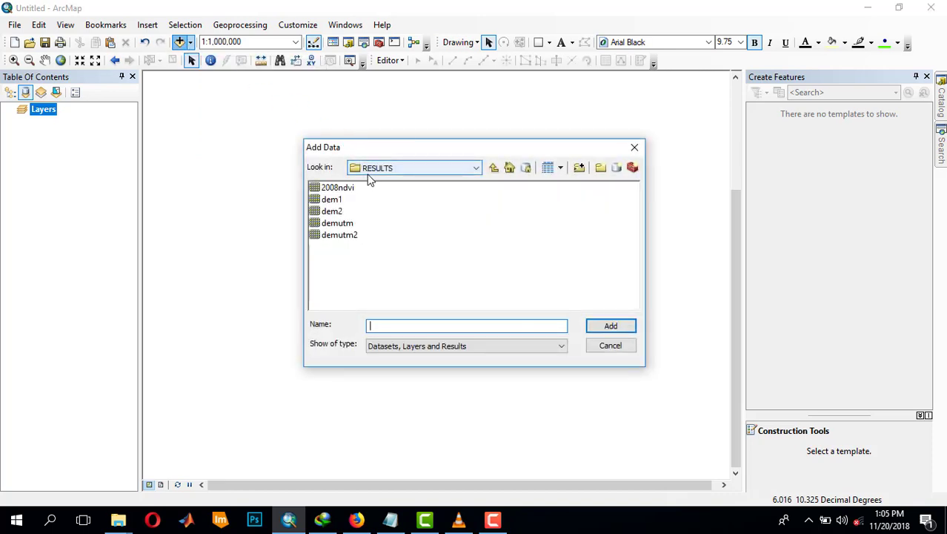
{"action": "left_click", "coordinate": [345, 239]}
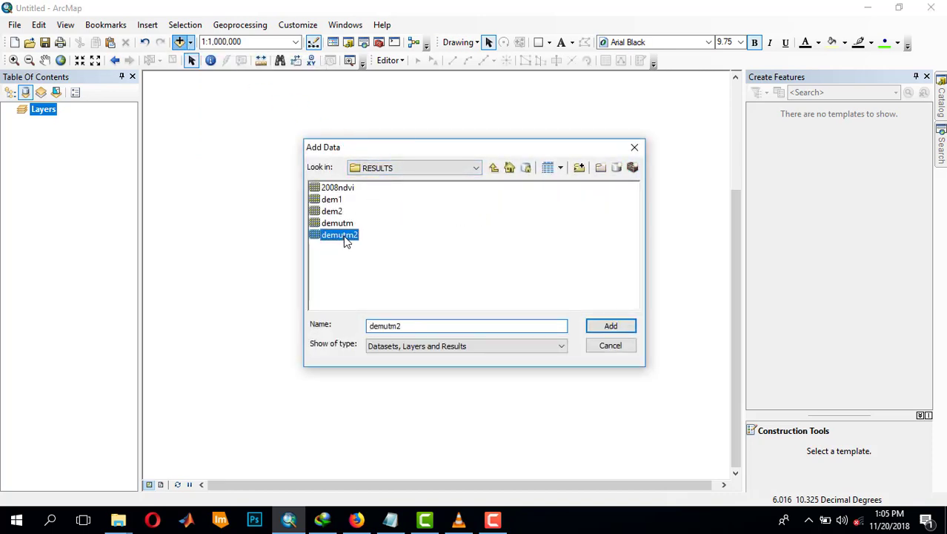
{"action": "left_click", "coordinate": [616, 328]}
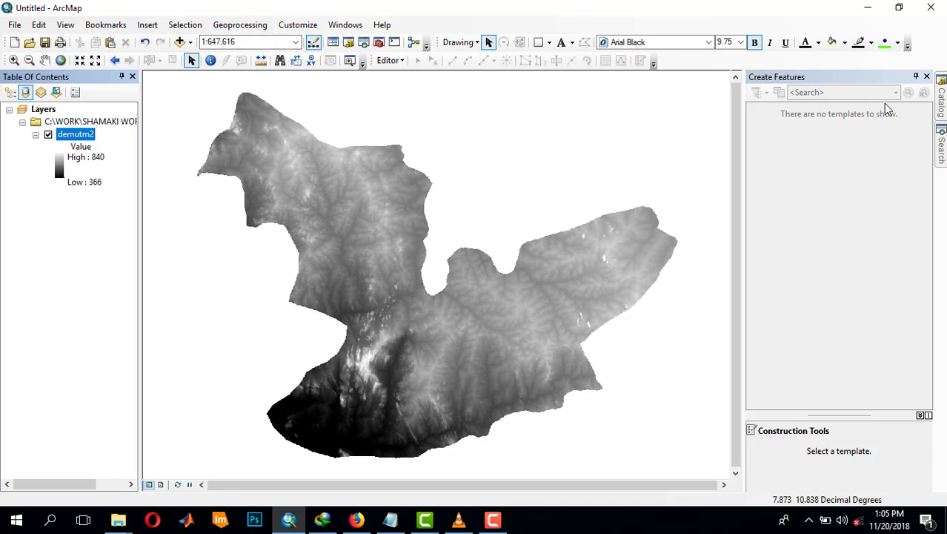
{"action": "left_click", "coordinate": [941, 101]}
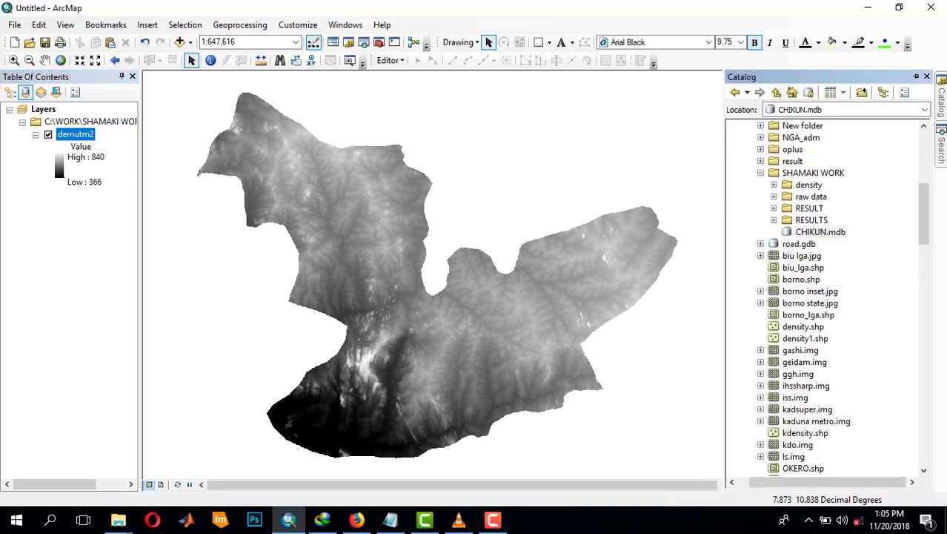
{"action": "right_click", "coordinate": [811, 238]}
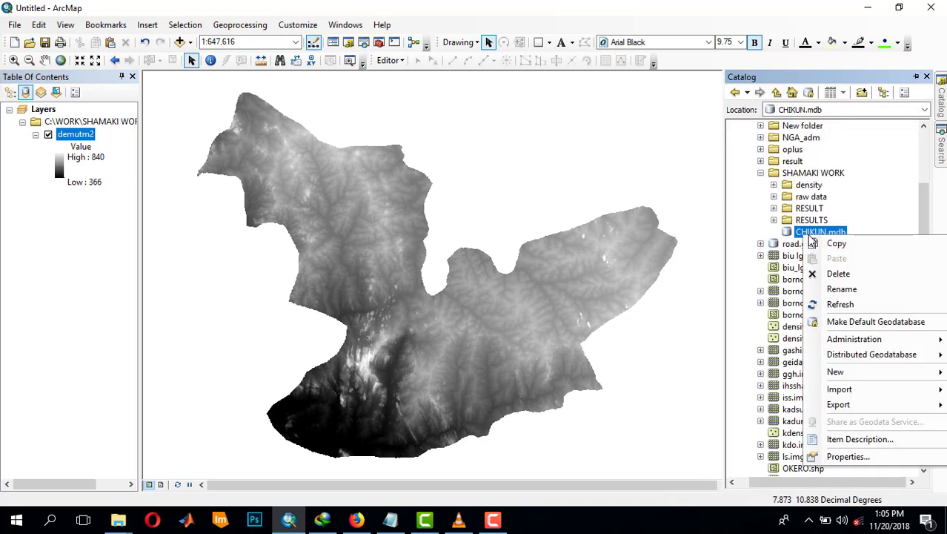
{"action": "right_click", "coordinate": [806, 221]}
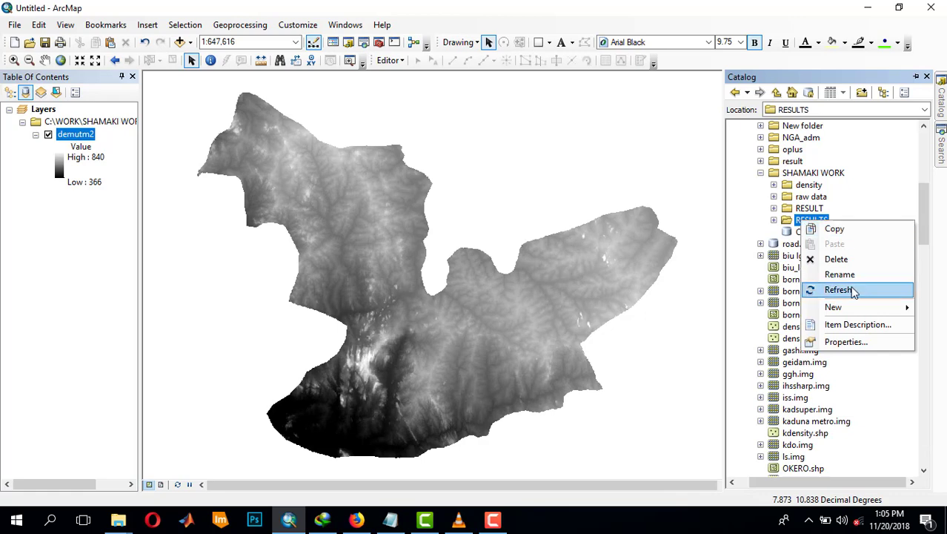
{"action": "mouse_move", "coordinate": [833, 310]}
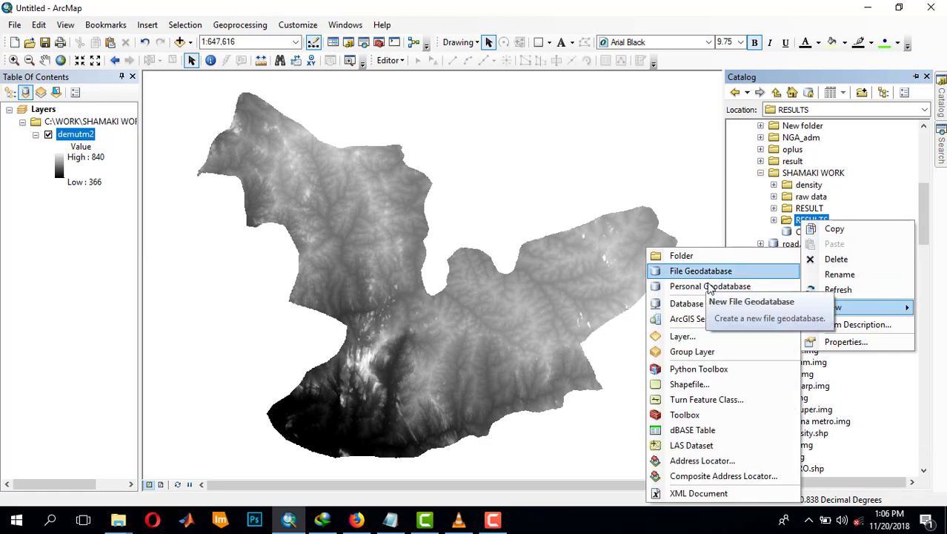
{"action": "left_click", "coordinate": [876, 162]}
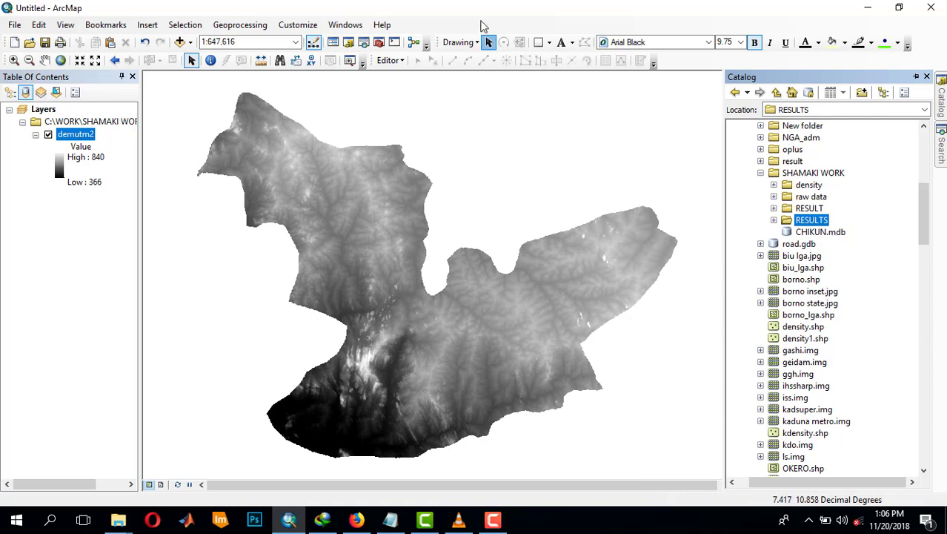
- Set the geoprocessing environment's current workspace to the CHIKUN.mdb geodatabase
{"action": "left_click", "coordinate": [253, 25]}
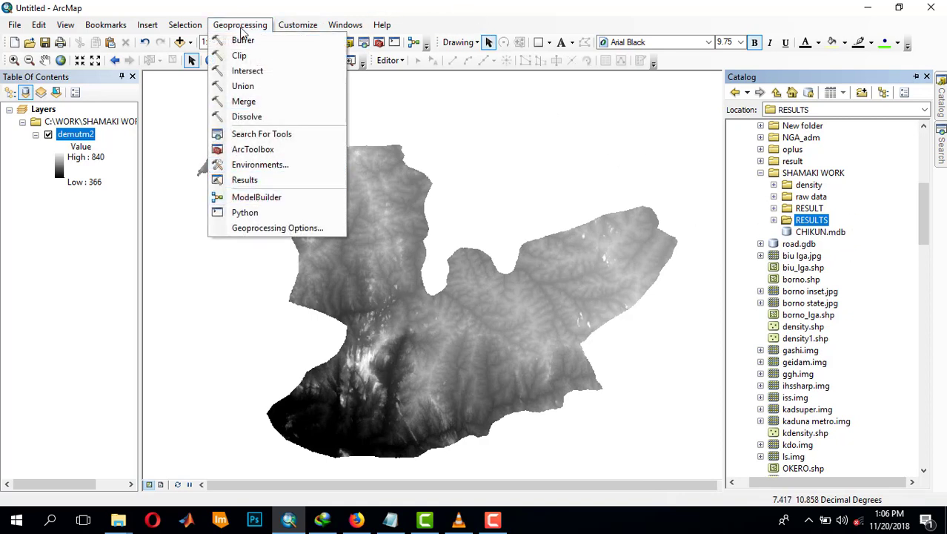
{"action": "left_click", "coordinate": [258, 164]}
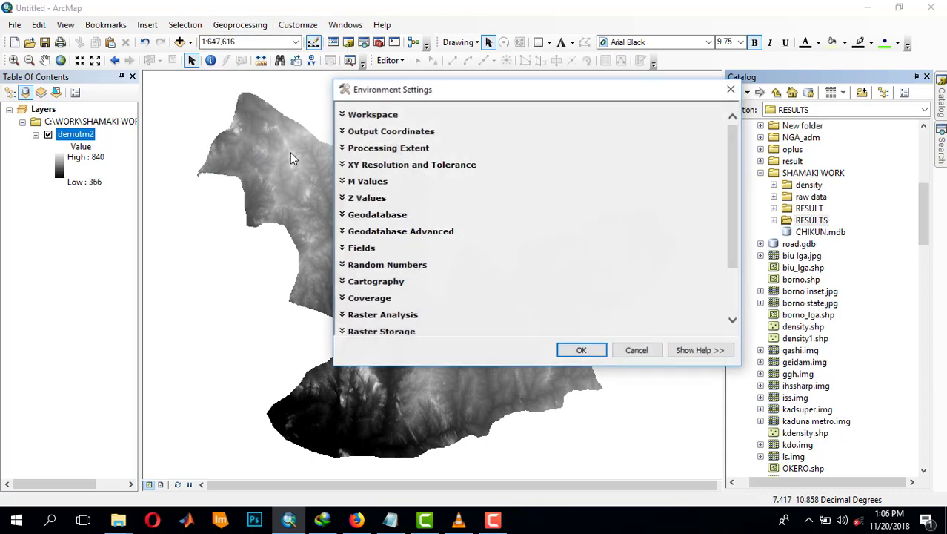
{"action": "left_click", "coordinate": [372, 115]}
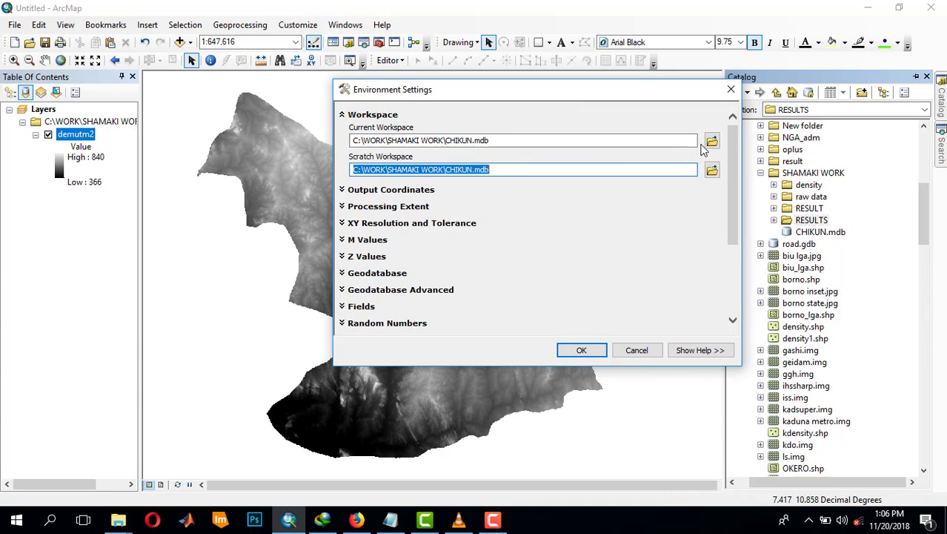
{"action": "left_click", "coordinate": [712, 141]}
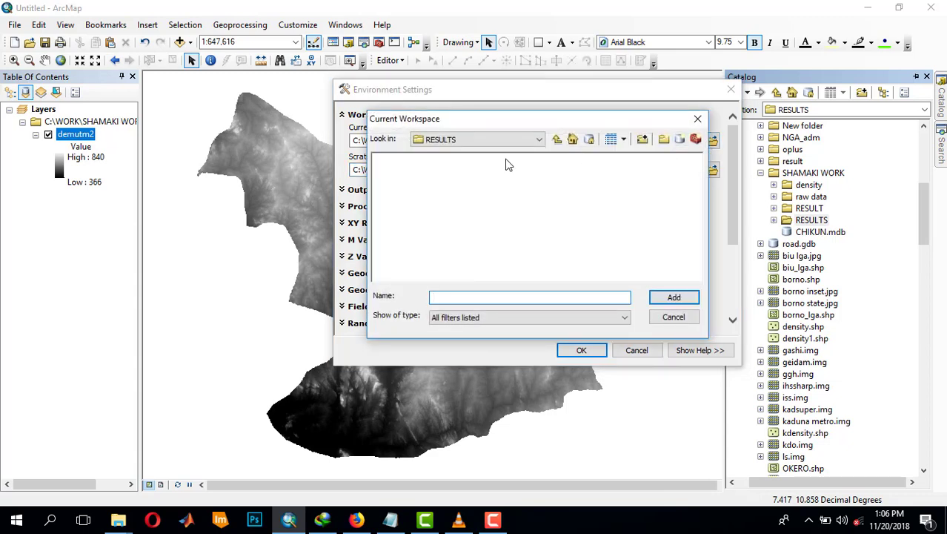
{"action": "left_click", "coordinate": [558, 140]}
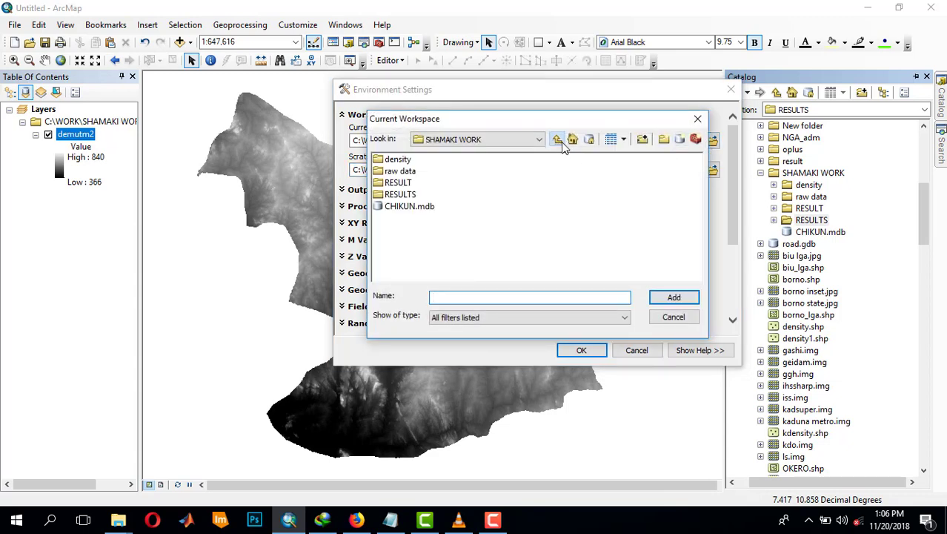
{"action": "left_click", "coordinate": [406, 206]}
{"action": "left_click", "coordinate": [671, 297]}
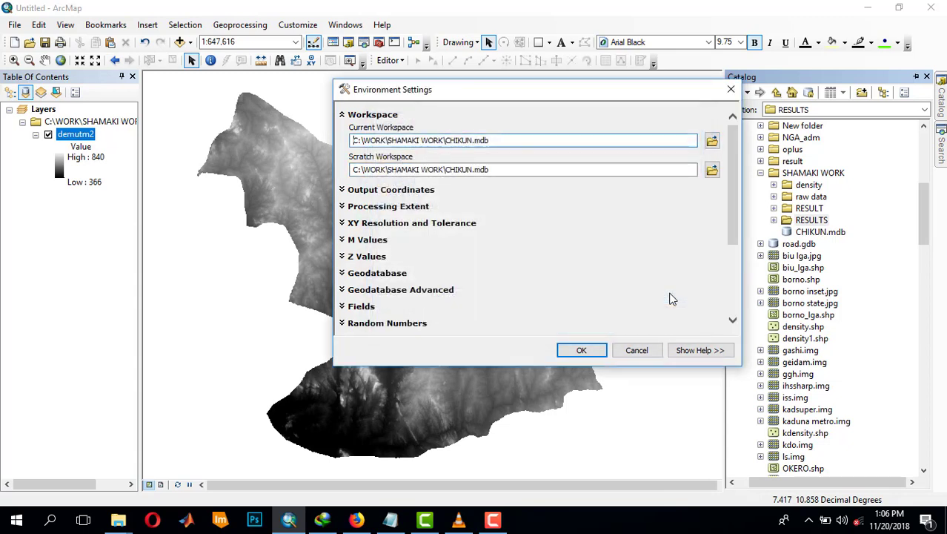
{"action": "left_click", "coordinate": [582, 351]}
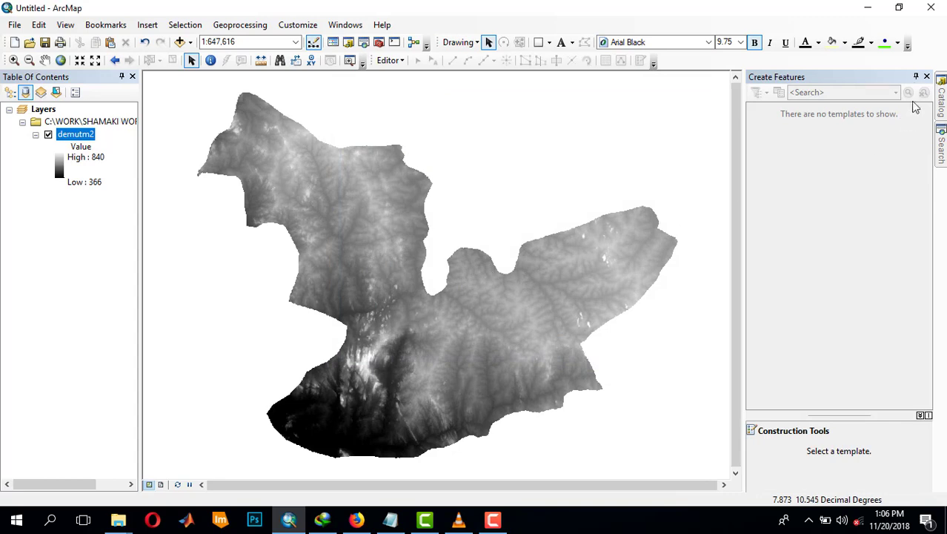
- Auto-hide the Create Features window and search for HYDROLOGY tools
{"action": "left_click", "coordinate": [915, 76]}
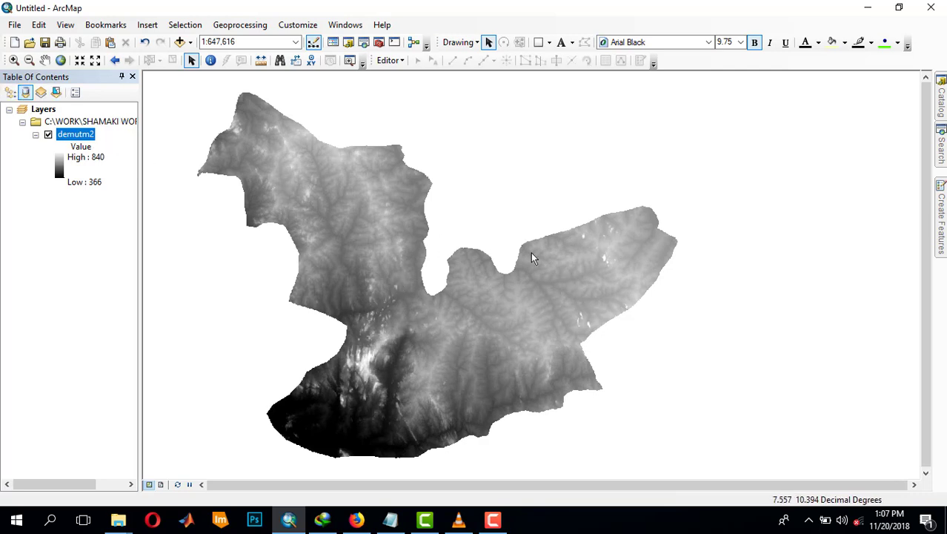
{"action": "left_click", "coordinate": [942, 145]}
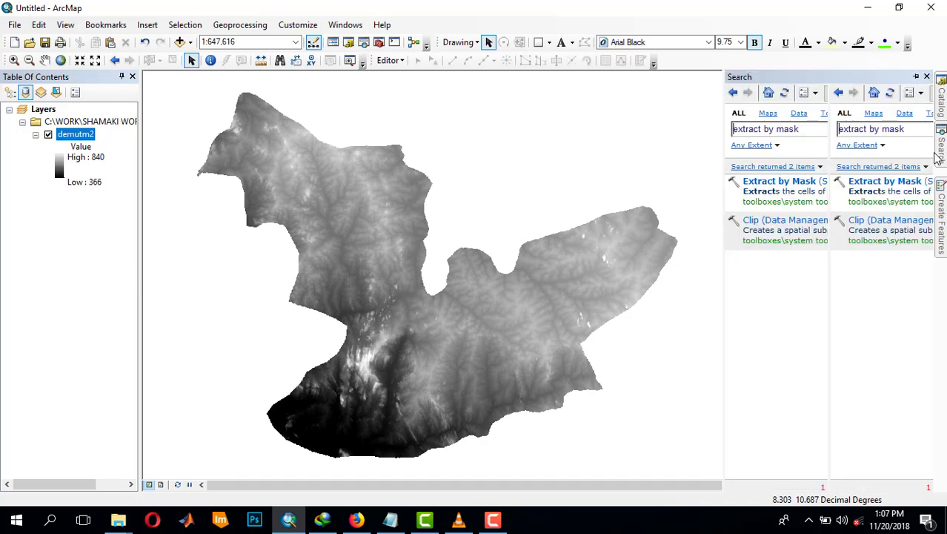
{"action": "left_click", "coordinate": [811, 128]}
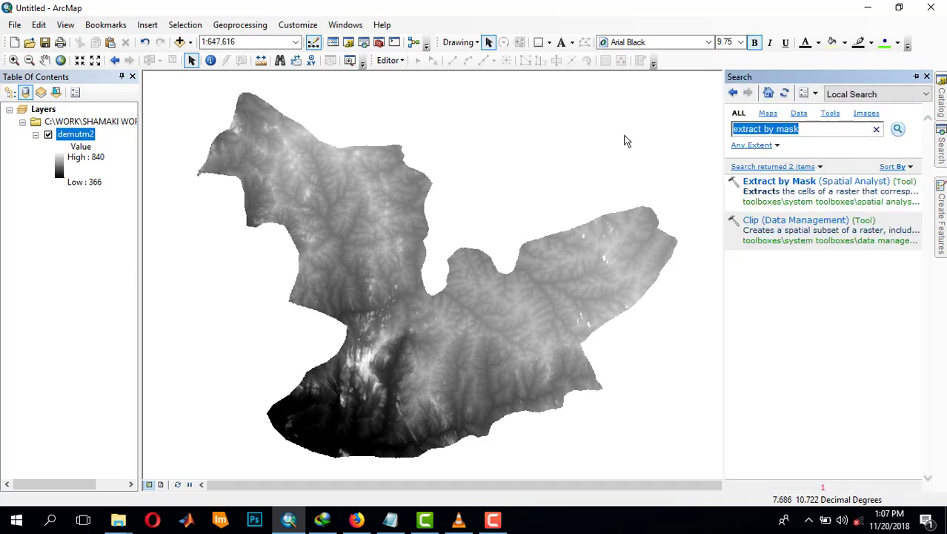
{"action": "type", "text": "HY"}
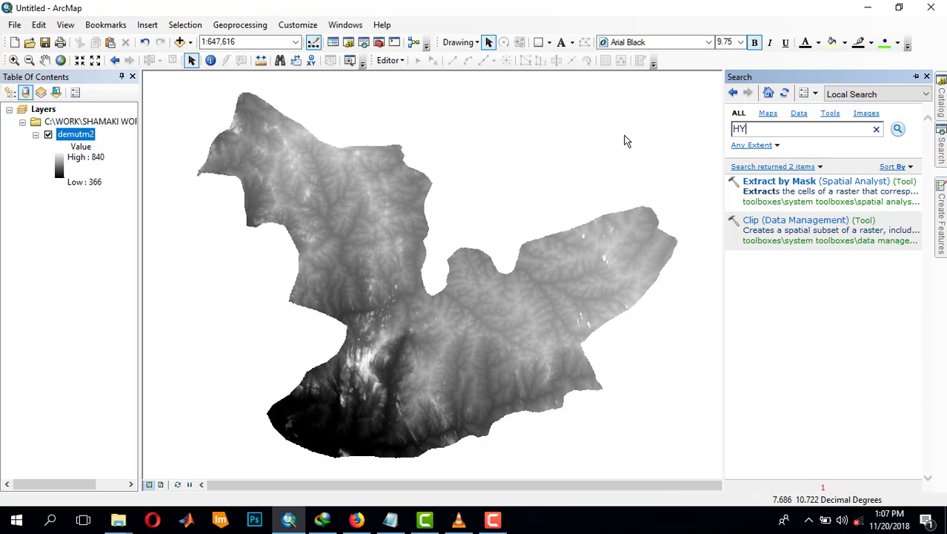
{"action": "type", "text": "DROLOGY"}
{"action": "key", "text": "Return"}
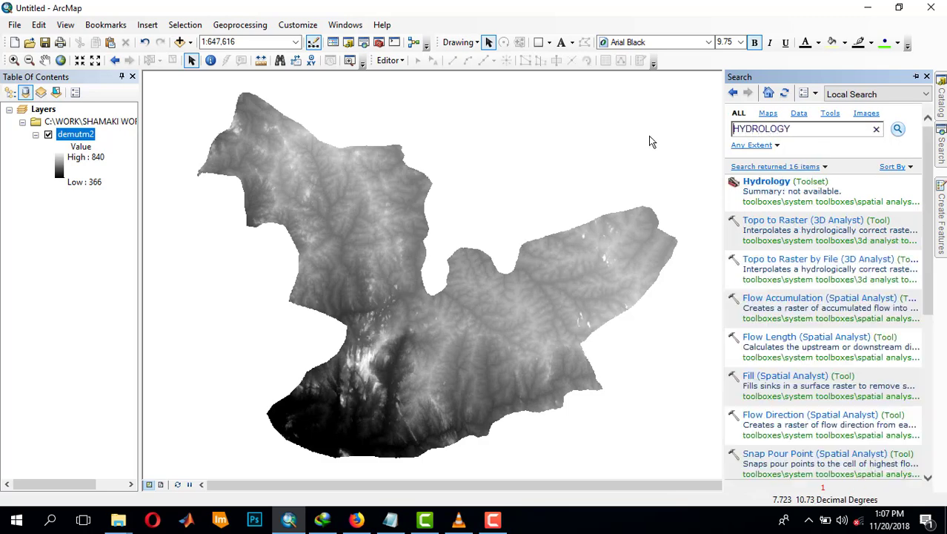
- Locate the found Hydrology toolset under Spatial Analyst Tools in the Catalog tree
{"action": "right_click", "coordinate": [782, 194]}
{"action": "left_click", "coordinate": [815, 238]}
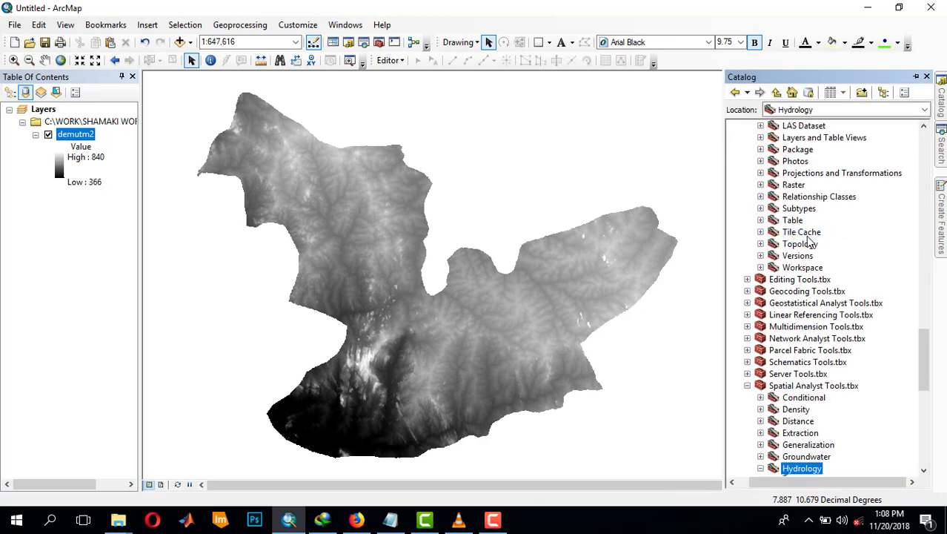
{"action": "scroll", "coordinate": [800, 385], "scroll_direction": "down", "scroll_amount": 2}
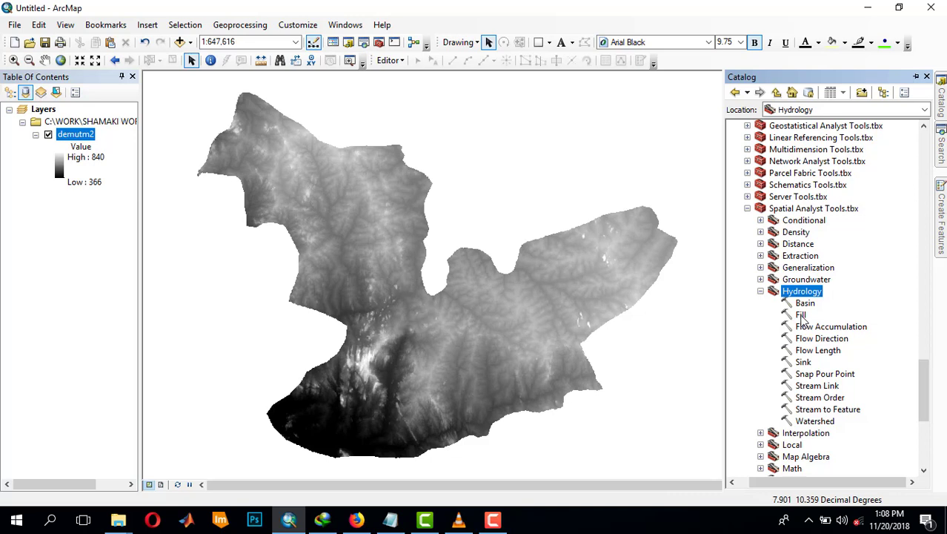
- Run Fill on demutm2, saving the output as FILL in the folder containing CHIKUN.mdb, and remove the demutm2 layer from the map
{"action": "double_click", "coordinate": [801, 316]}
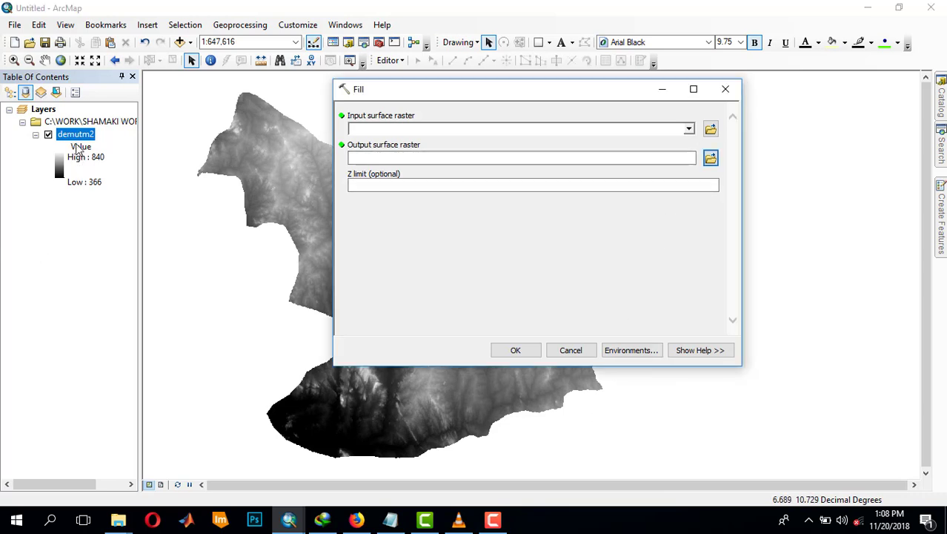
{"action": "left_click_drag", "start_coordinate": [75, 134], "coordinate": [397, 128]}
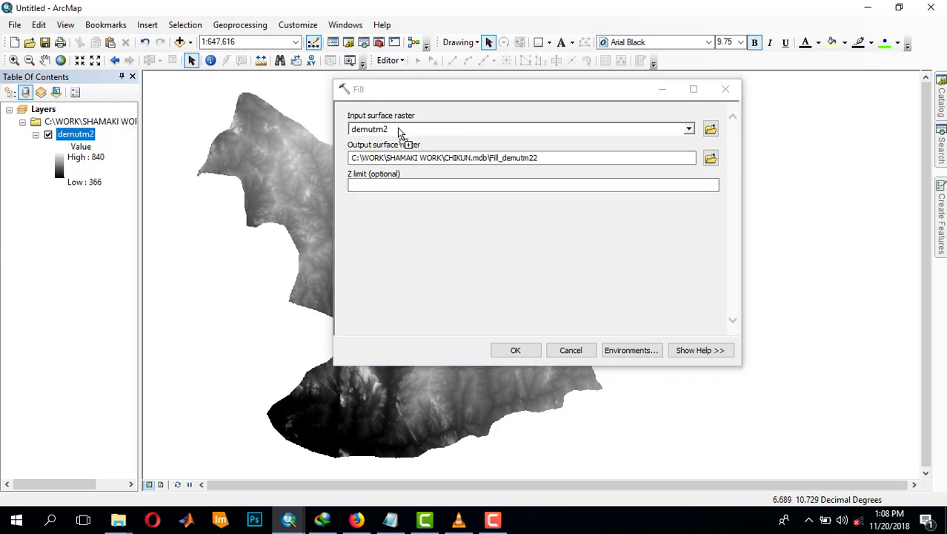
{"action": "left_click", "coordinate": [711, 158]}
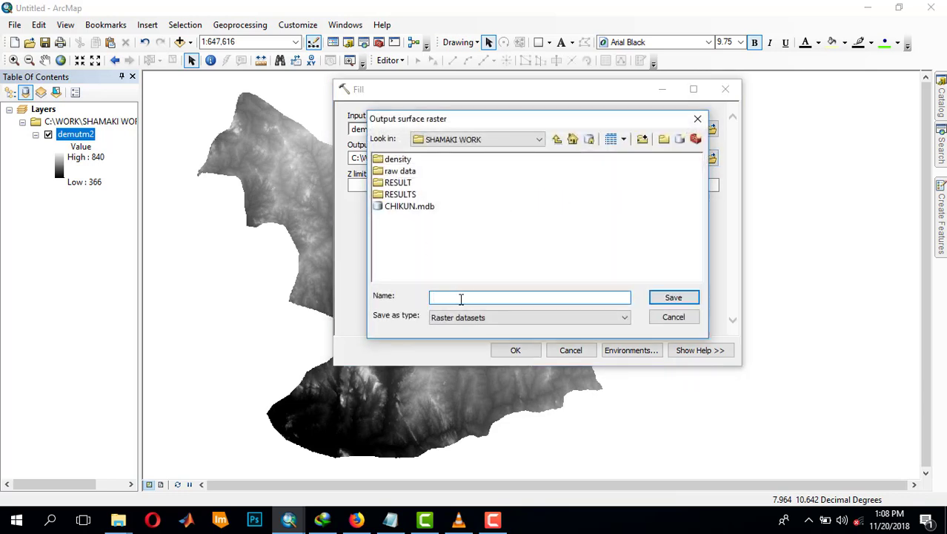
{"action": "type", "text": "FILL"}
{"action": "left_click", "coordinate": [674, 300]}
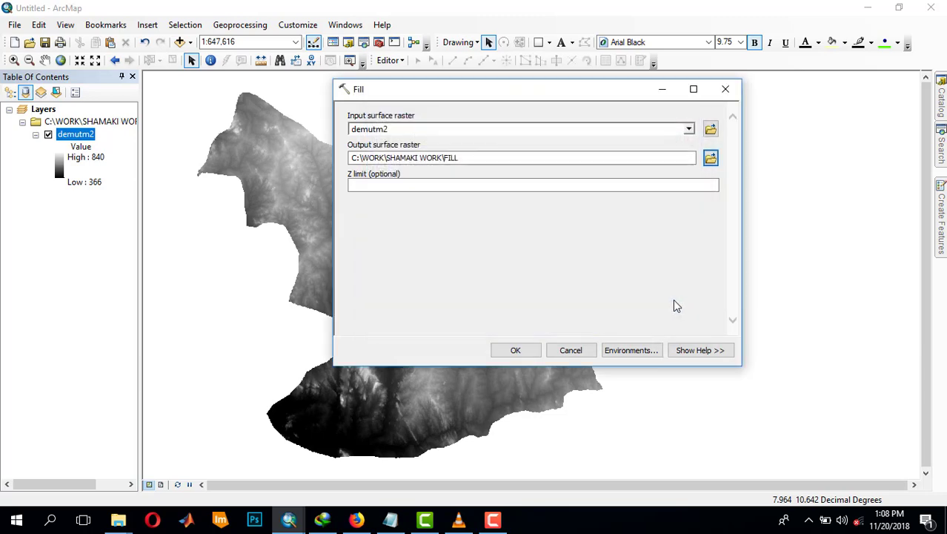
{"action": "left_click", "coordinate": [515, 350]}
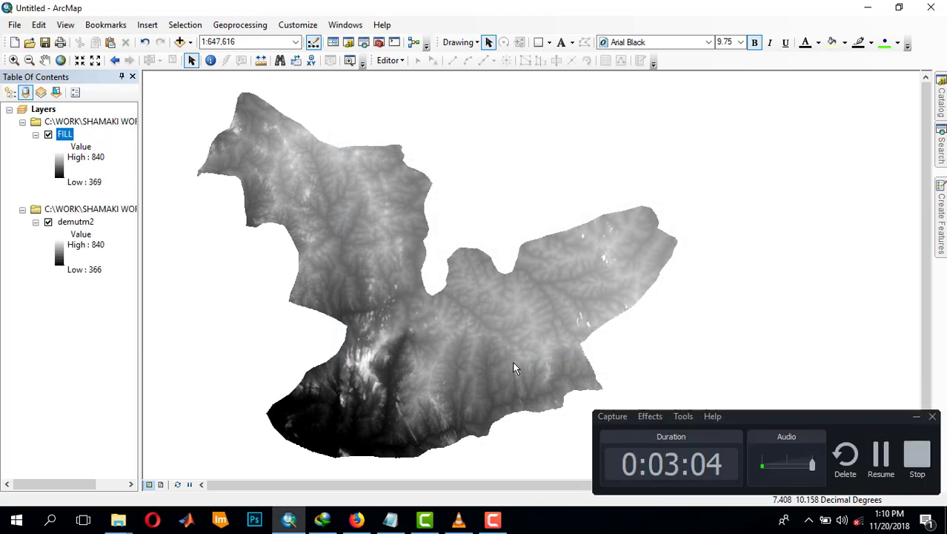
{"action": "right_click", "coordinate": [79, 221]}
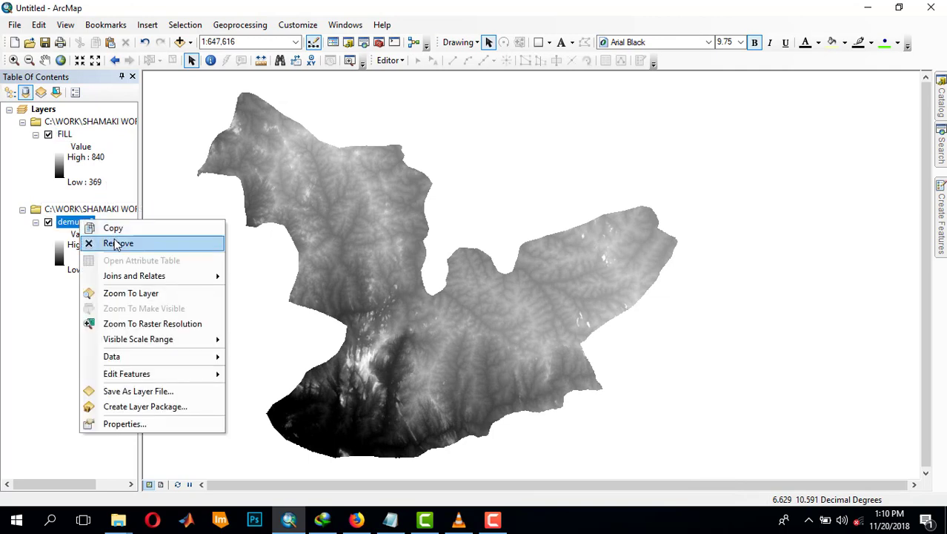
{"action": "left_click", "coordinate": [117, 245]}
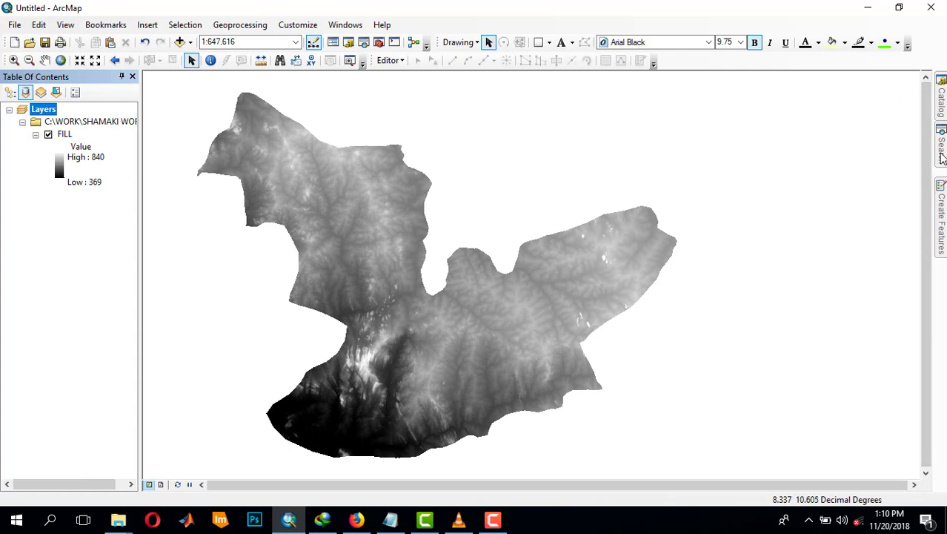
- Run Flow Direction on the FILL raster, saving the output as FLOWDIR in the folder containing CHIKUN.mdb
{"action": "mouse_move", "coordinate": [943, 109]}
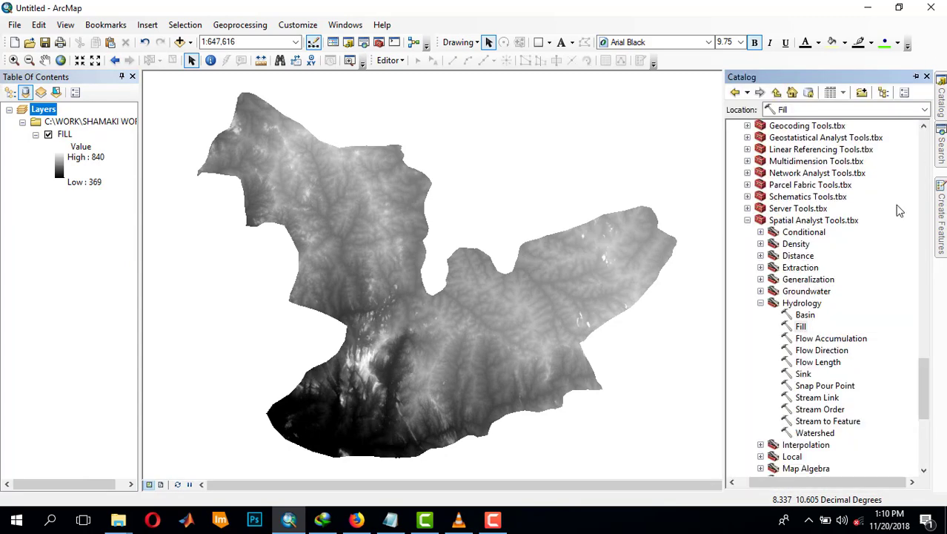
{"action": "left_click", "coordinate": [812, 352]}
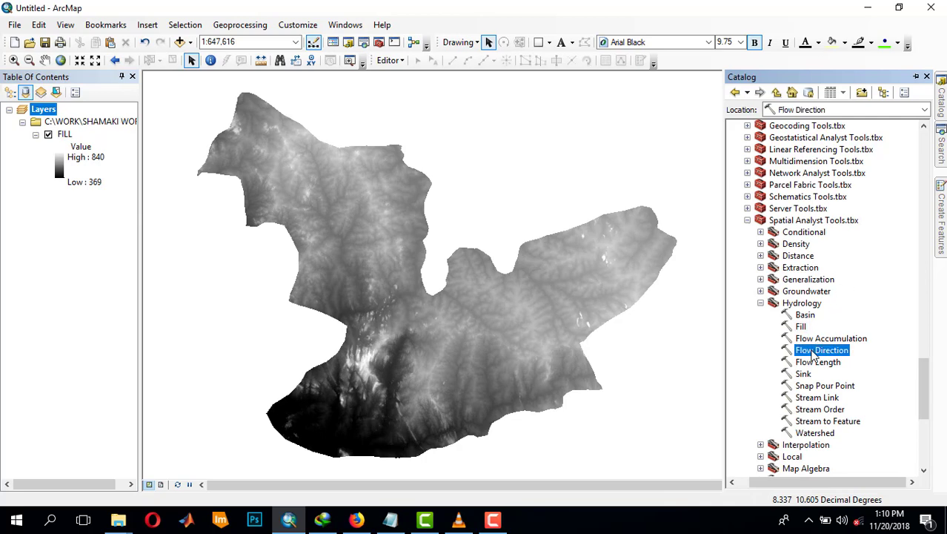
{"action": "double_click", "coordinate": [812, 352]}
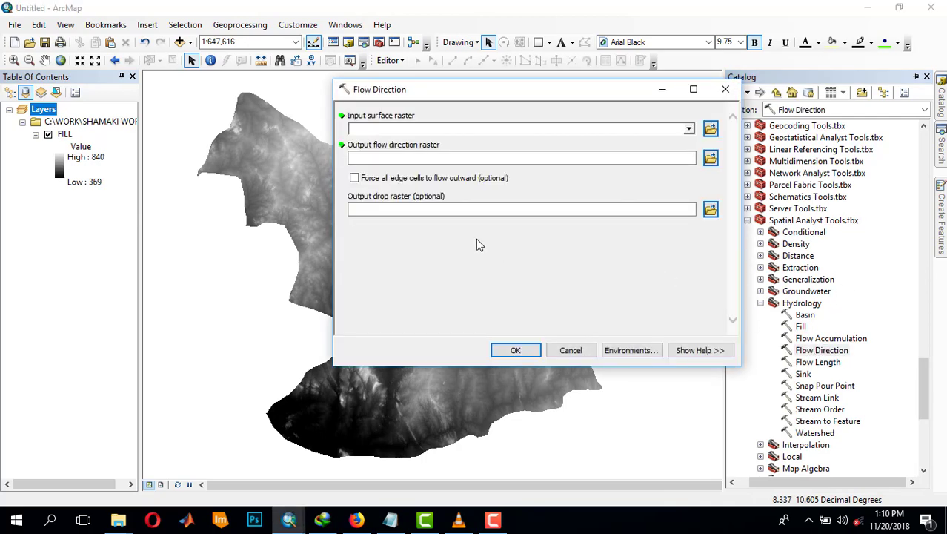
{"action": "left_click", "coordinate": [688, 130]}
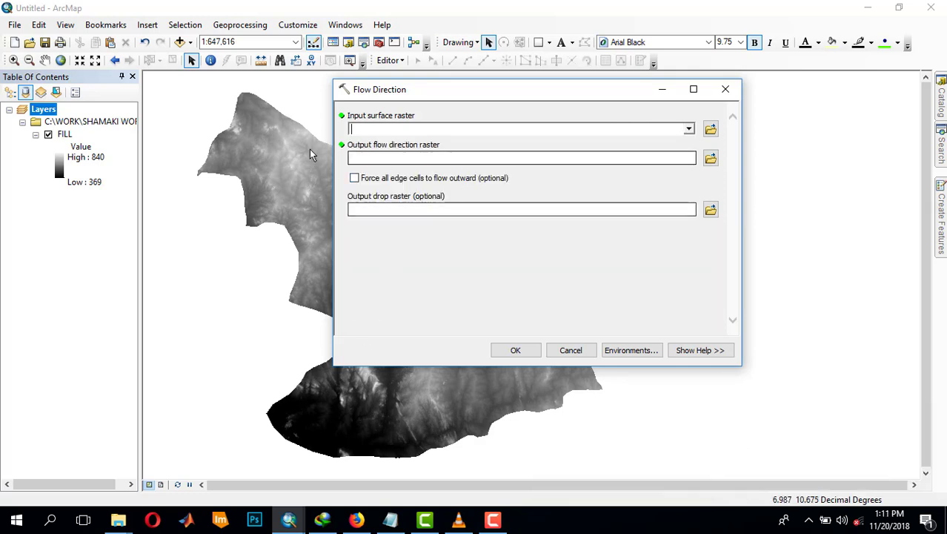
{"action": "left_click", "coordinate": [688, 129]}
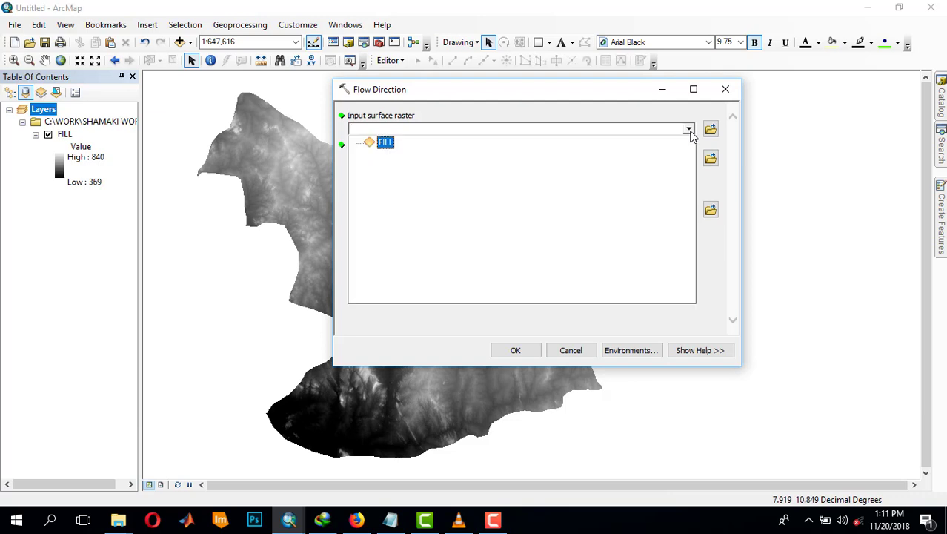
{"action": "left_click", "coordinate": [64, 136]}
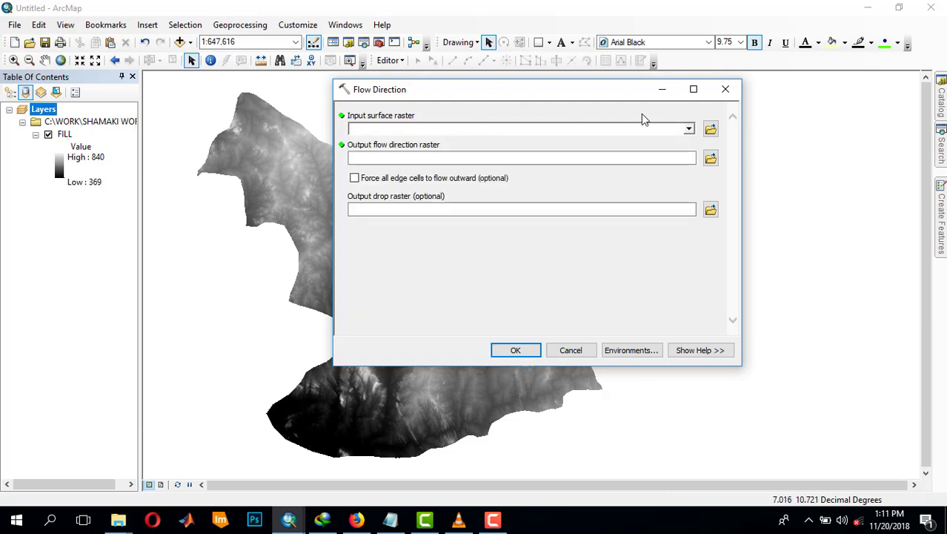
{"action": "left_click", "coordinate": [689, 130]}
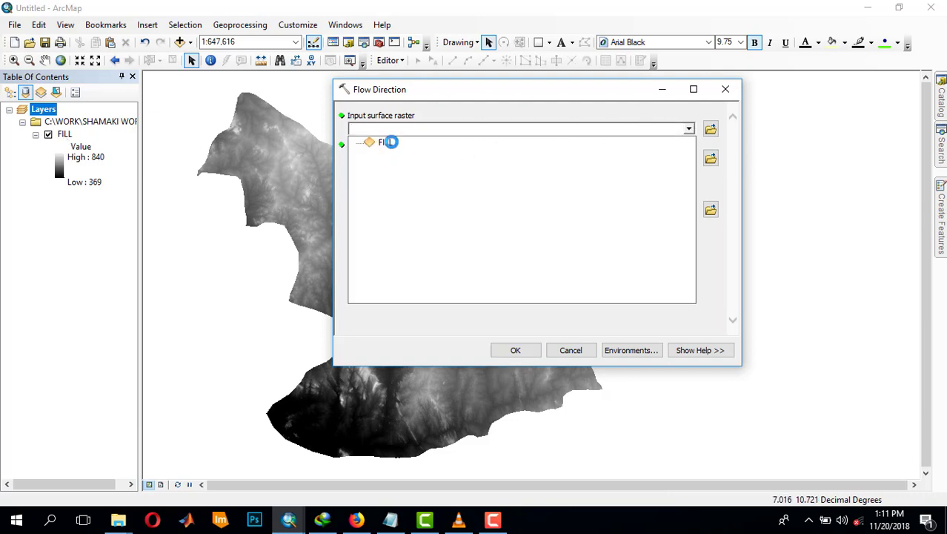
{"action": "left_click", "coordinate": [390, 142]}
{"action": "left_click", "coordinate": [710, 160]}
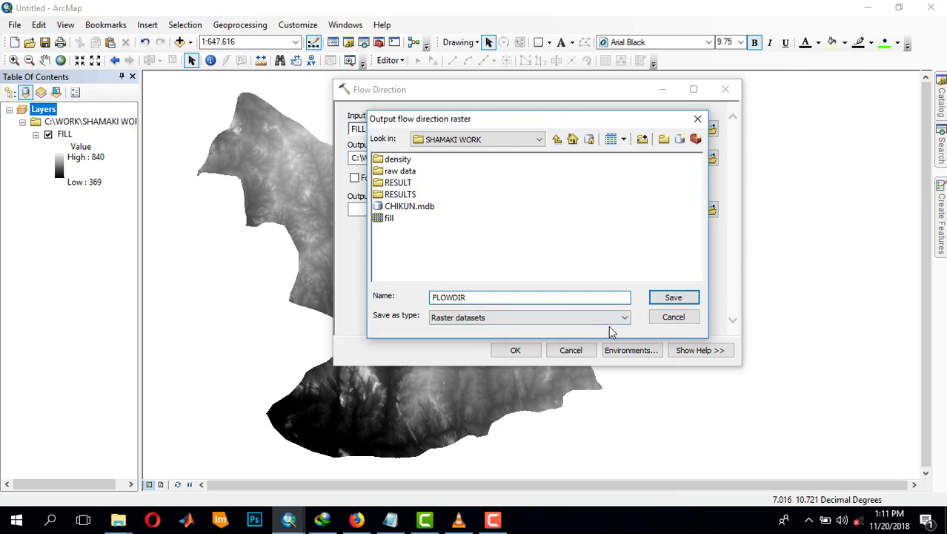
{"action": "left_click", "coordinate": [674, 300]}
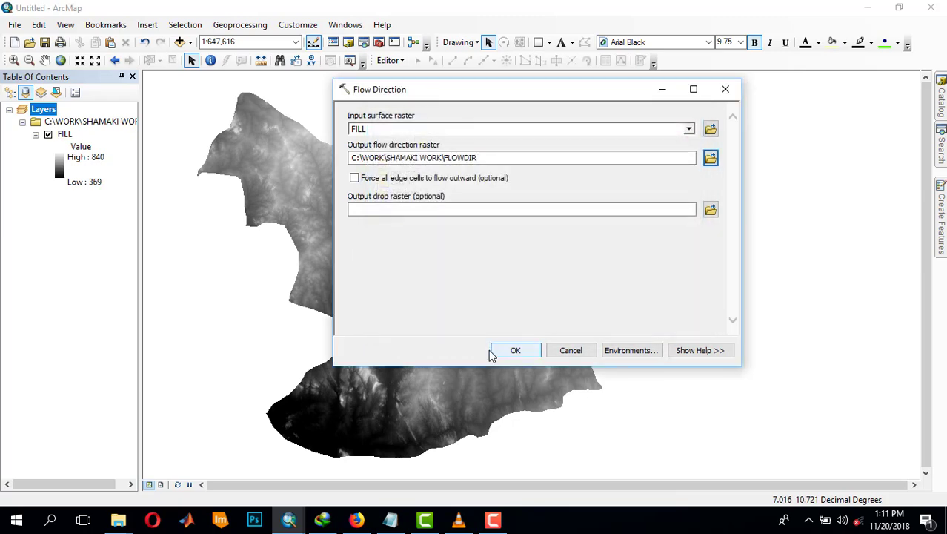
{"action": "left_click", "coordinate": [492, 352]}
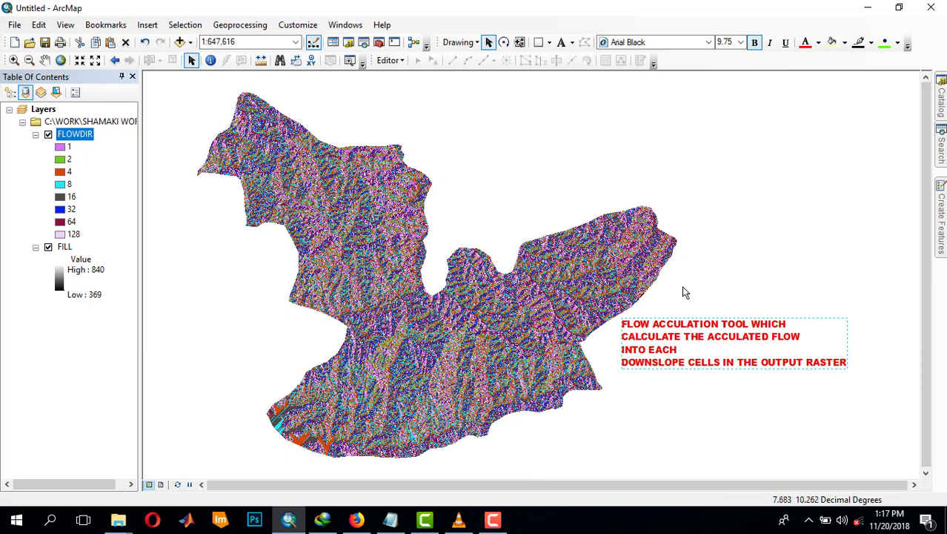
- Run Flow Accumulation on FLOWDIR with FLOAT output, saving the result as ACCFLOW in the folder containing CHIKUN.mdb
{"action": "left_click", "coordinate": [942, 107]}
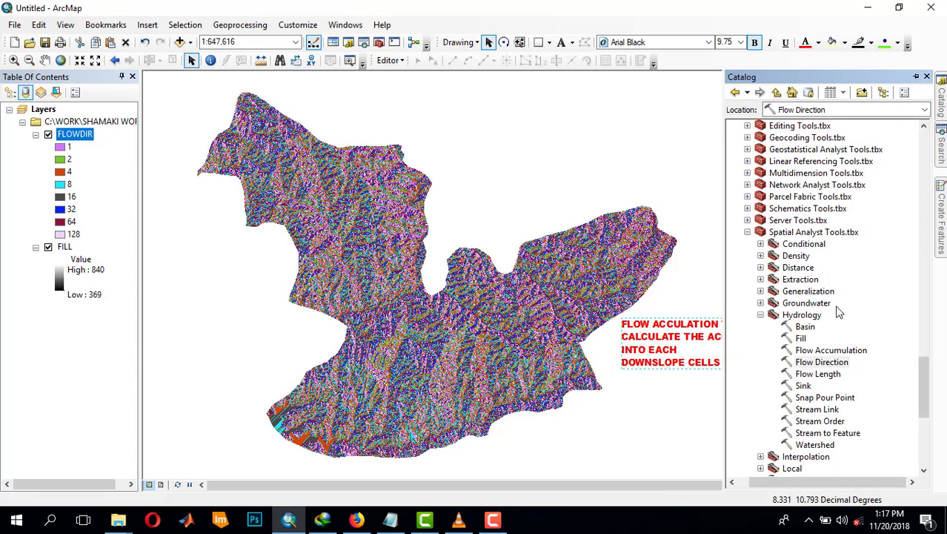
{"action": "double_click", "coordinate": [830, 350]}
{"action": "left_click_drag", "start_coordinate": [535, 99], "coordinate": [396, 111]}
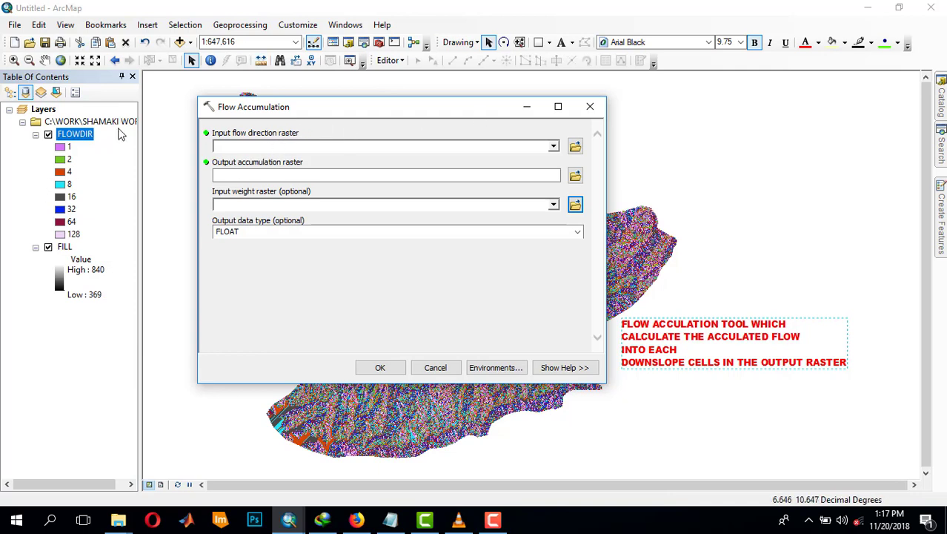
{"action": "left_click_drag", "start_coordinate": [62, 140], "coordinate": [236, 148]}
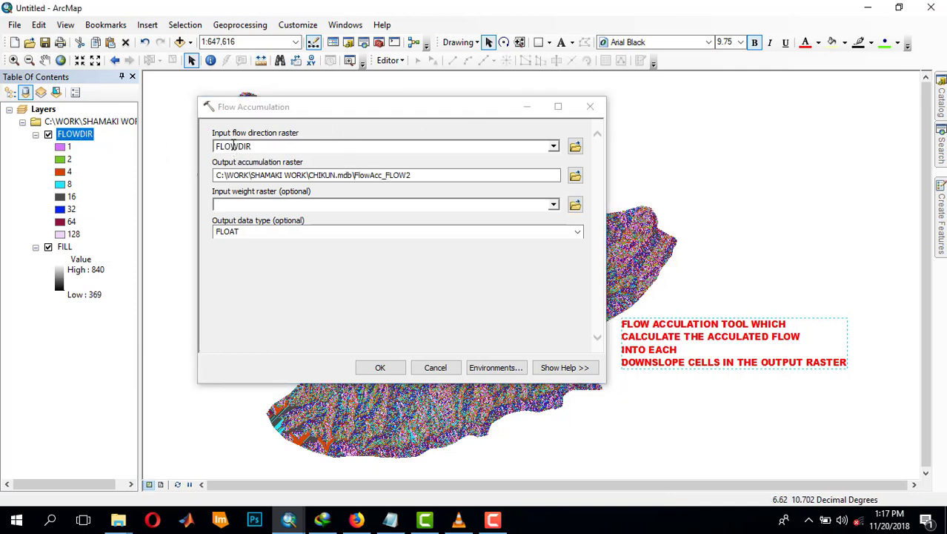
{"action": "left_click", "coordinate": [574, 175]}
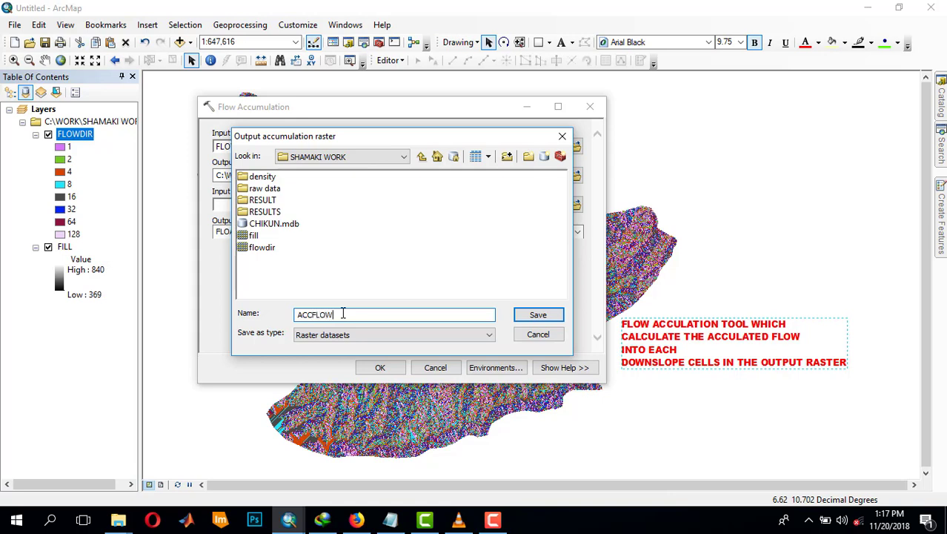
{"action": "left_click", "coordinate": [538, 315]}
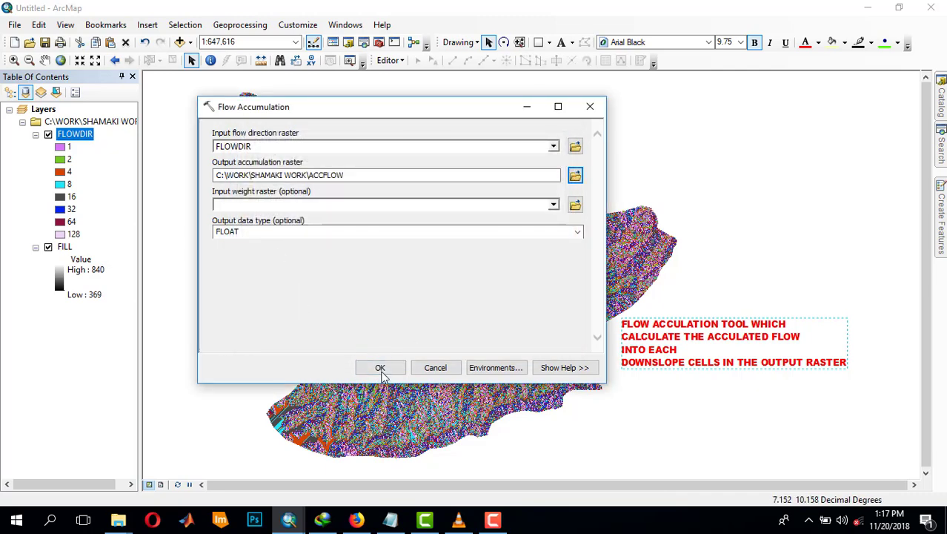
{"action": "left_click", "coordinate": [381, 370]}
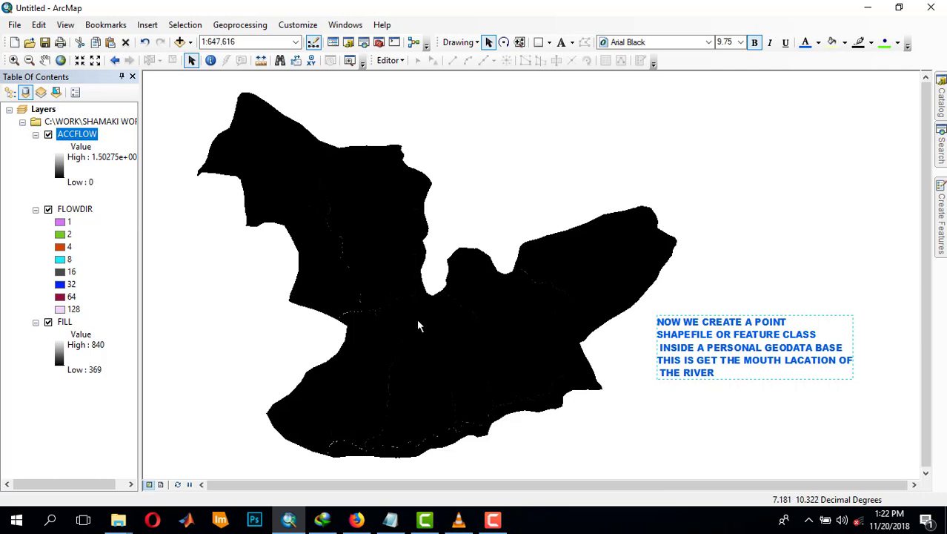
- Start a new feature class in the CHIKUN.mdb geodatabase, naming it CHIKUN and setting its type to Point Features
{"action": "scroll", "coordinate": [627, 295], "scroll_direction": "up", "scroll_amount": 3}
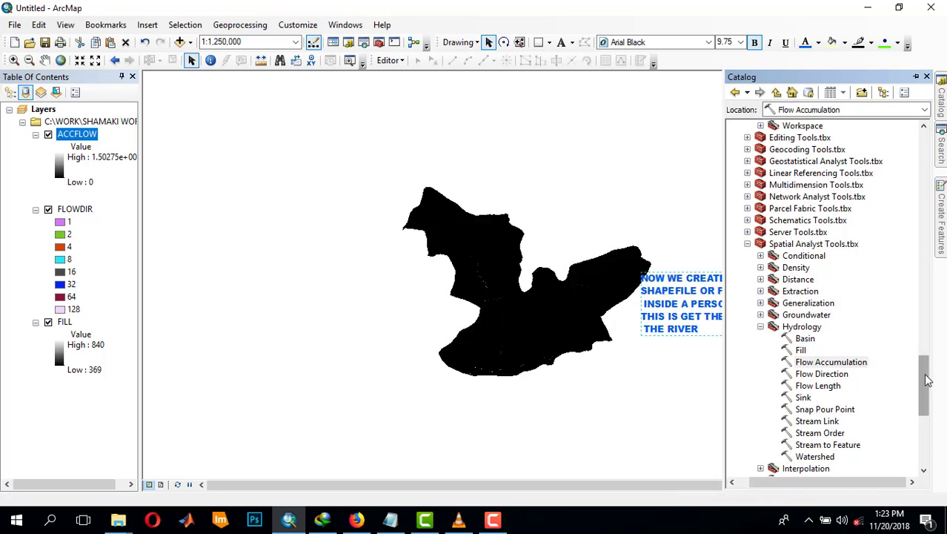
{"action": "left_click_drag", "start_coordinate": [923, 377], "coordinate": [925, 146]}
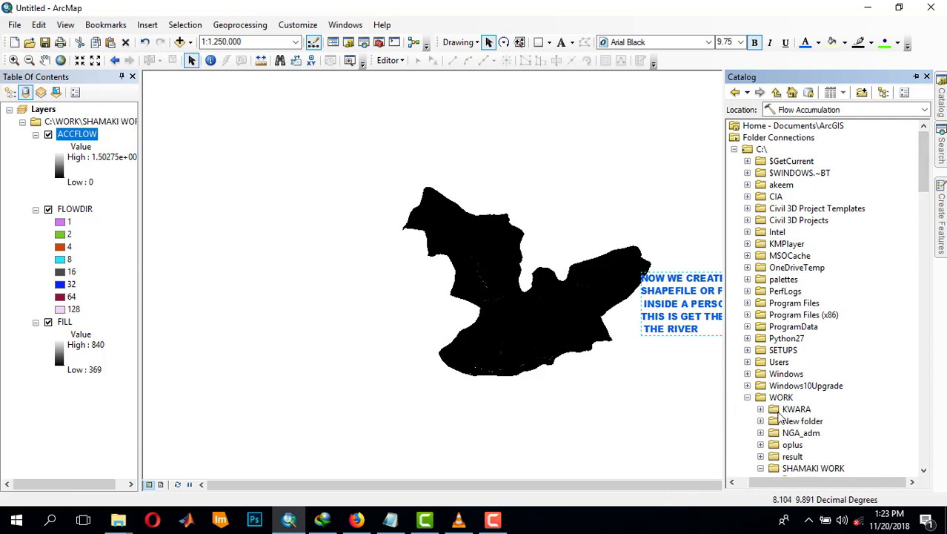
{"action": "scroll", "coordinate": [788, 378], "scroll_direction": "down", "scroll_amount": 5}
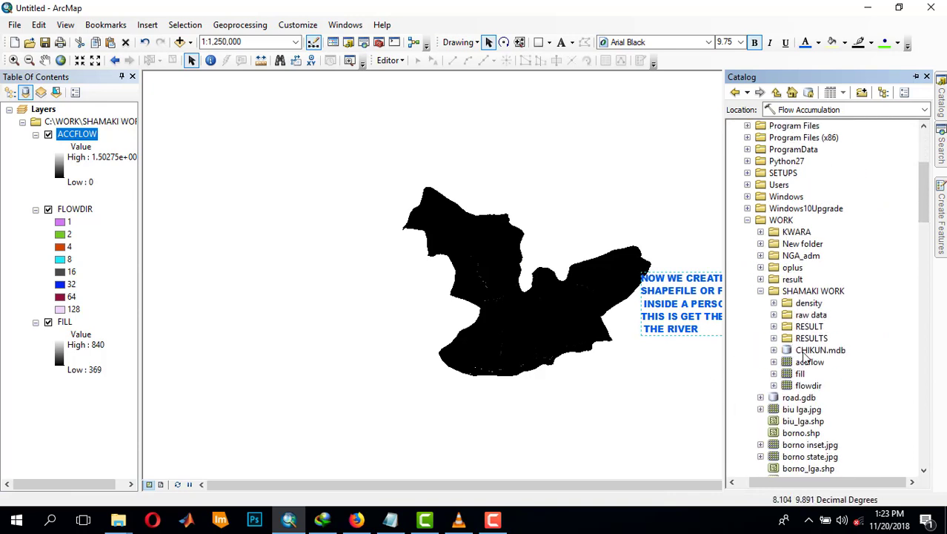
{"action": "right_click", "coordinate": [804, 354]}
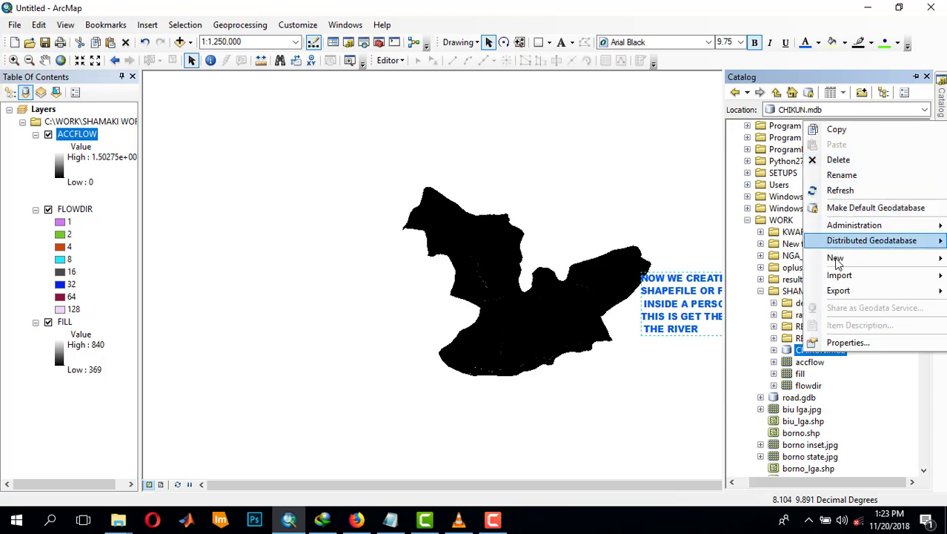
{"action": "mouse_move", "coordinate": [835, 259]}
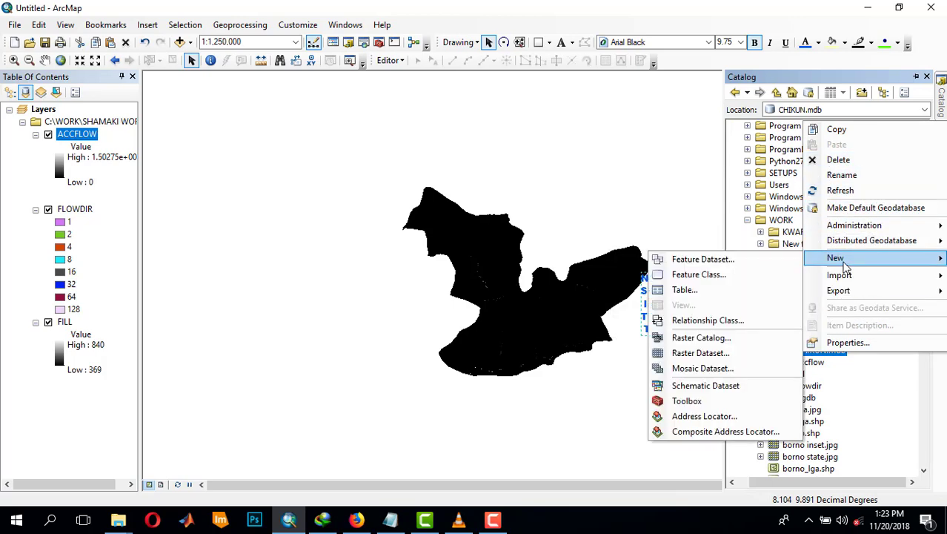
{"action": "left_click", "coordinate": [746, 274]}
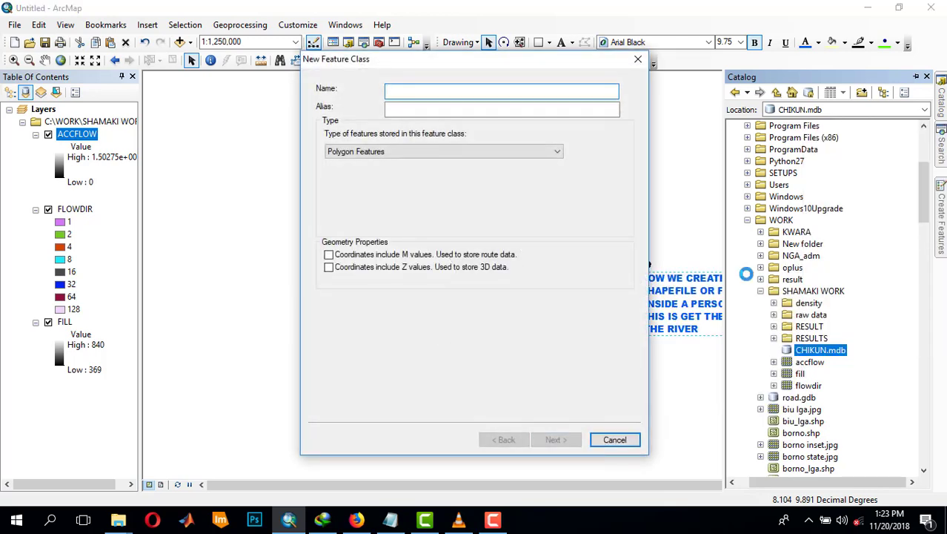
{"action": "type", "text": "CHIKUN"}
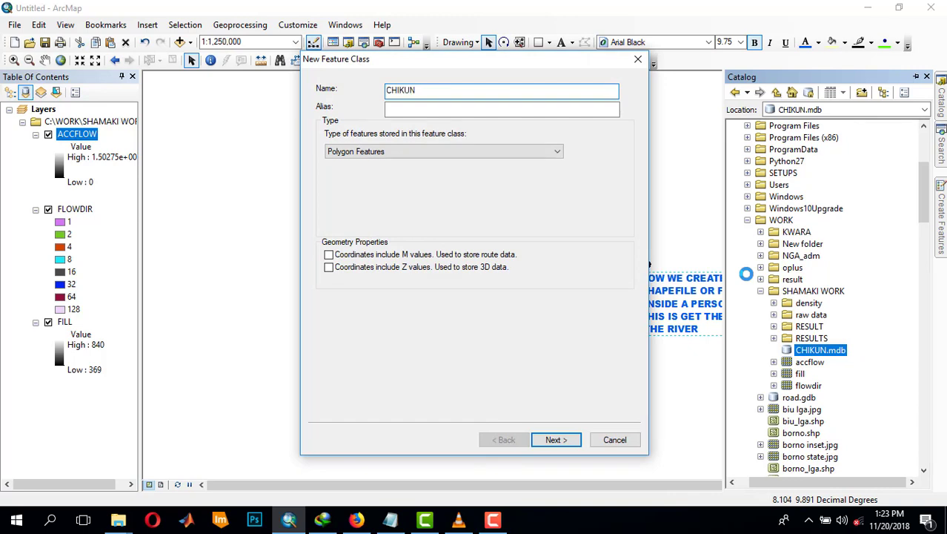
{"action": "left_click", "coordinate": [381, 151]}
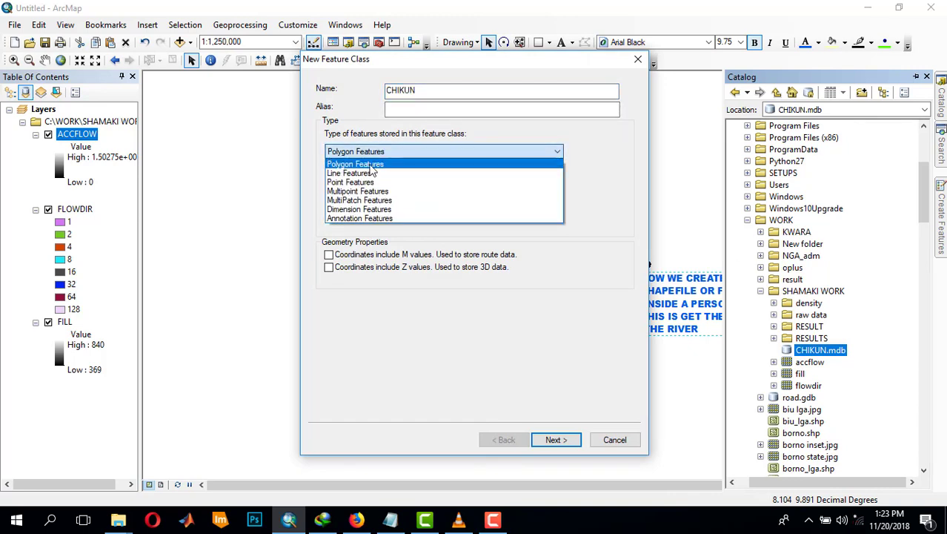
{"action": "left_click", "coordinate": [363, 182]}
- Accept WGS 1984 UTM Zone 31N and the remaining default settings to finish creating the CHIKUN feature class
{"action": "left_click", "coordinate": [553, 440]}
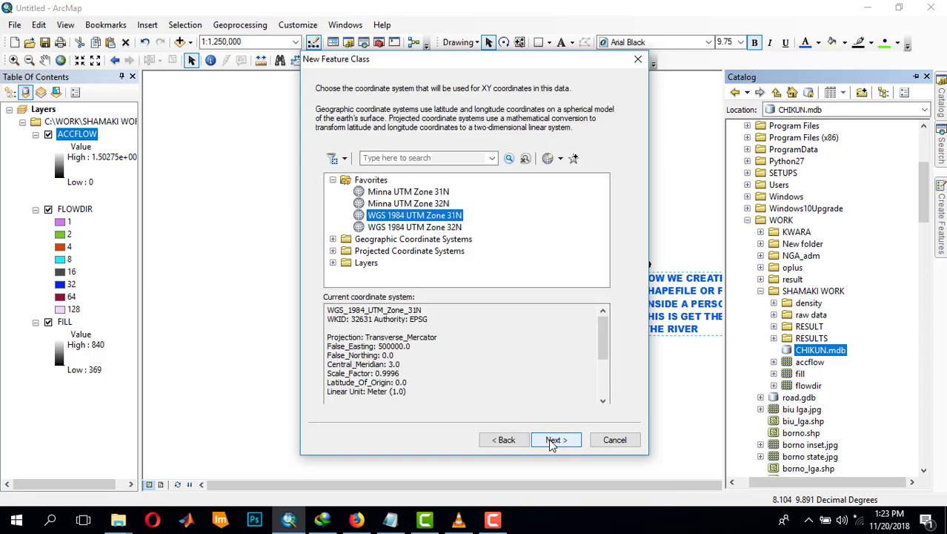
{"action": "left_click", "coordinate": [553, 440]}
{"action": "left_click", "coordinate": [554, 441]}
{"action": "left_click", "coordinate": [555, 441]}
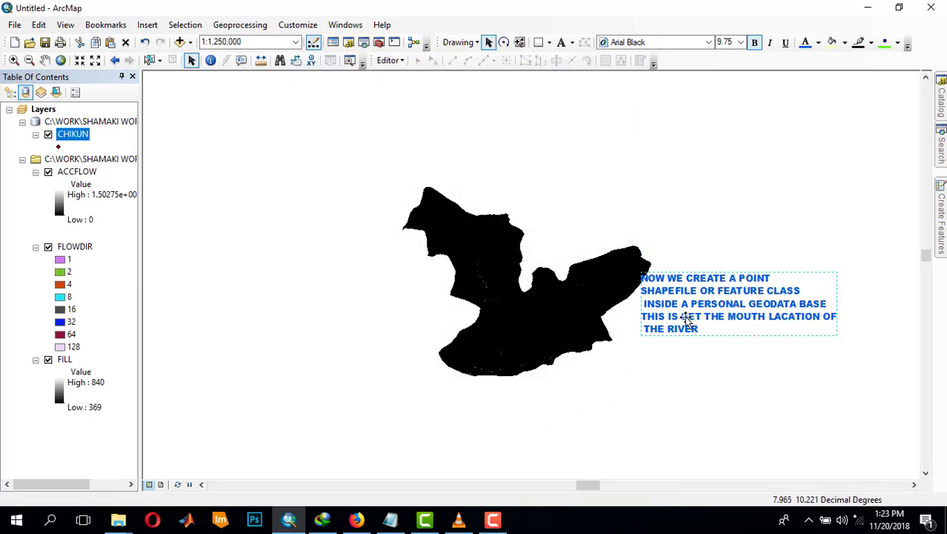
- Delete the blue text note beside the raster and start an edit session on the CHIKUN layer
{"action": "left_click_drag", "start_coordinate": [509, 287], "coordinate": [403, 229]}
{"action": "key", "text": "Delete"}
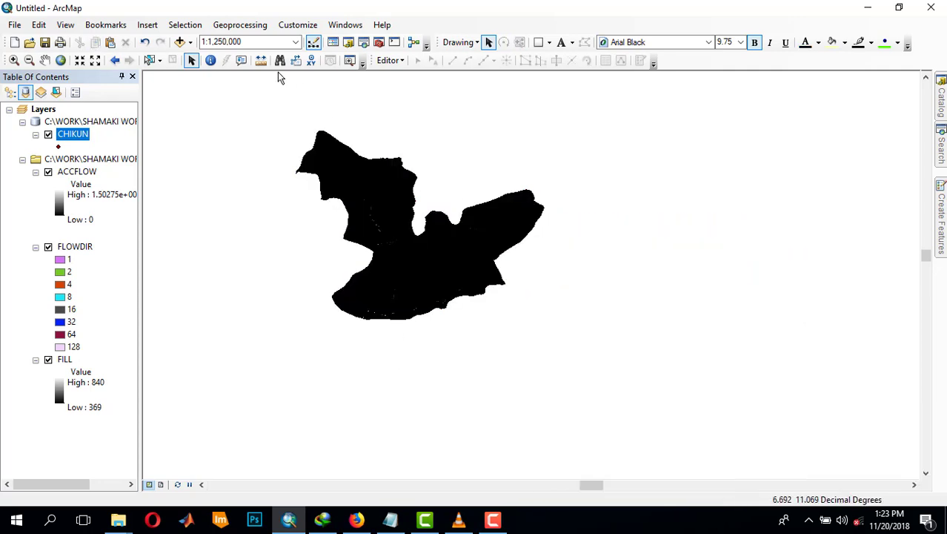
{"action": "left_click", "coordinate": [388, 61]}
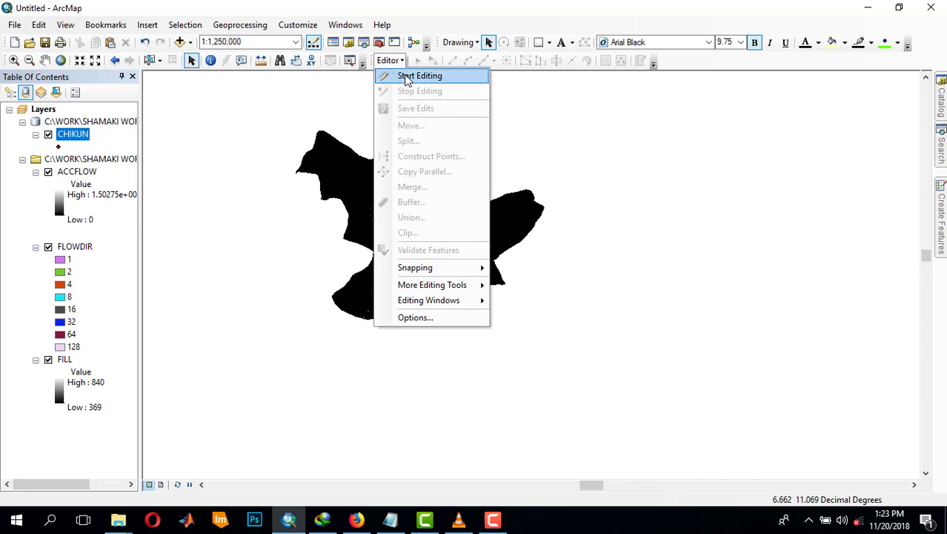
{"action": "left_click", "coordinate": [395, 76]}
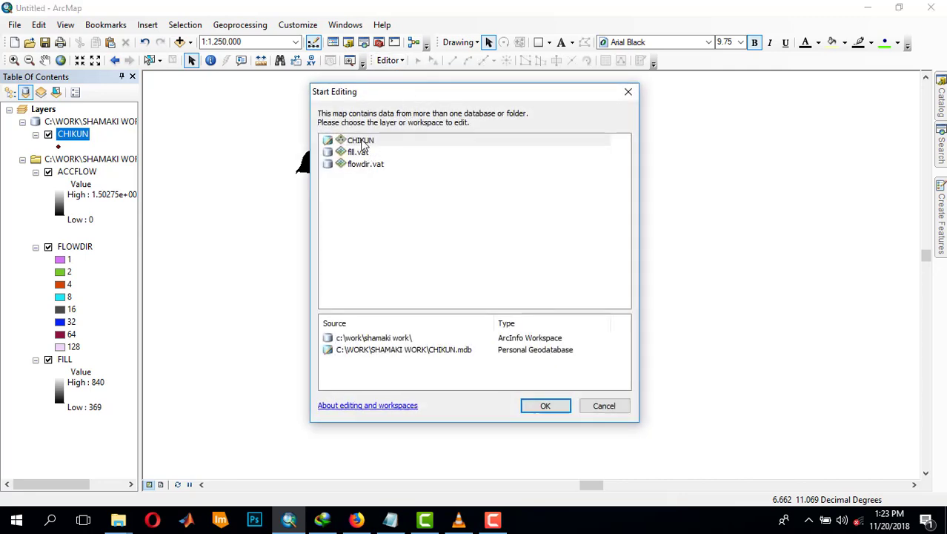
{"action": "left_click", "coordinate": [362, 141]}
{"action": "left_click", "coordinate": [538, 407]}
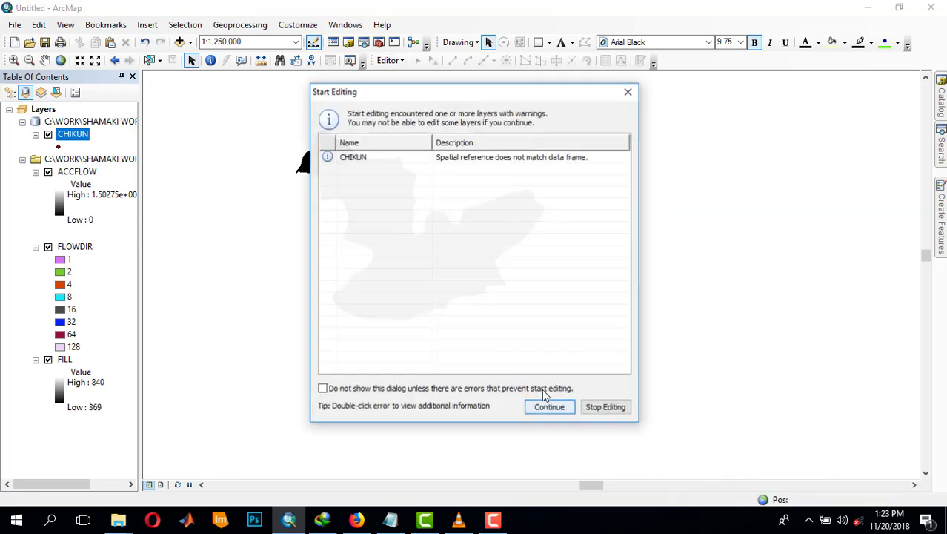
{"action": "left_click", "coordinate": [570, 408]}
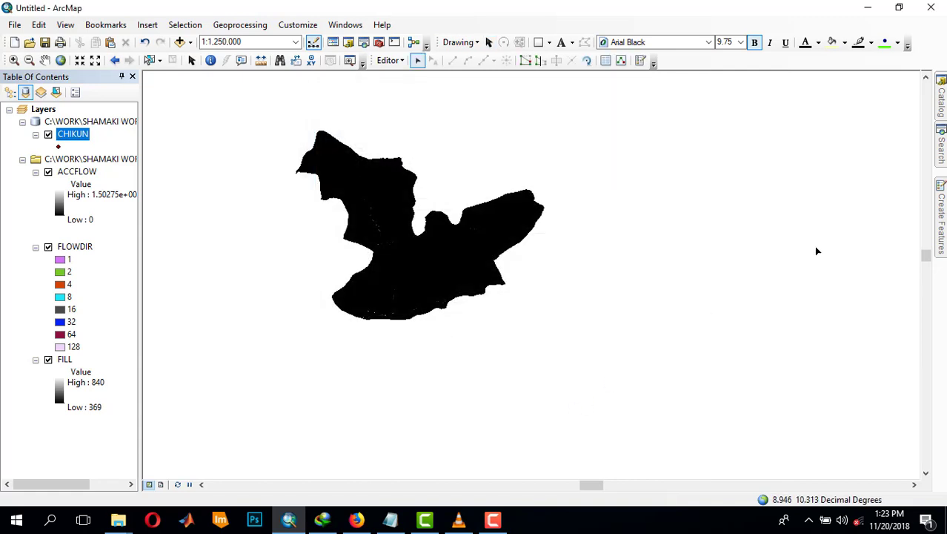
- Using the CHIKUN point template, place a point on the bright flow accumulation cell at the confluence nearest the southwestern river outlet
{"action": "left_click", "coordinate": [939, 231]}
{"action": "left_click", "coordinate": [775, 123]}
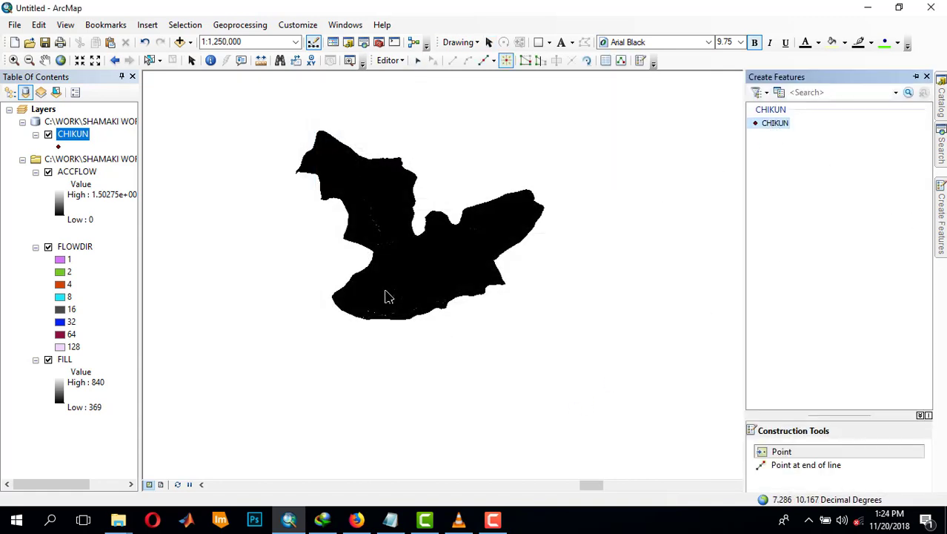
{"action": "scroll", "coordinate": [379, 301], "scroll_direction": "up", "scroll_amount": 8}
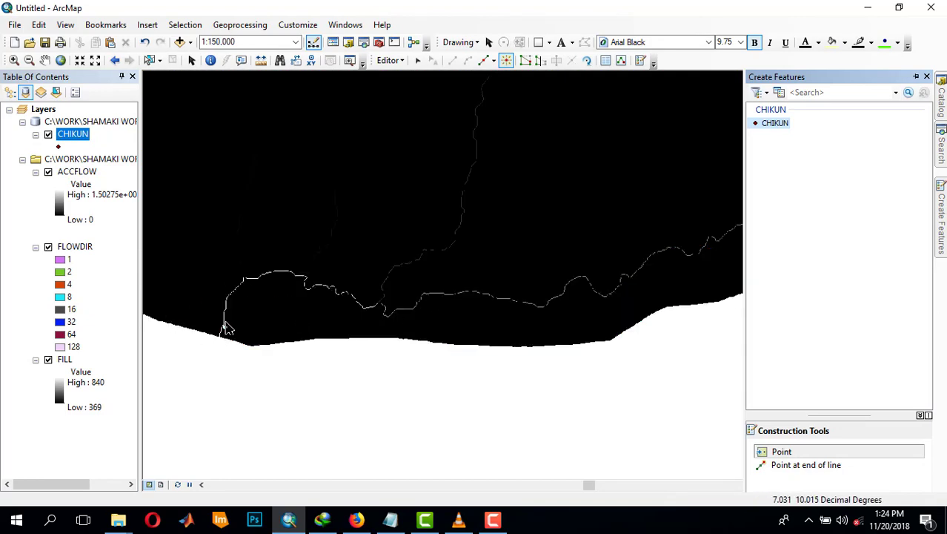
{"action": "scroll", "coordinate": [323, 302], "scroll_direction": "up", "scroll_amount": 3}
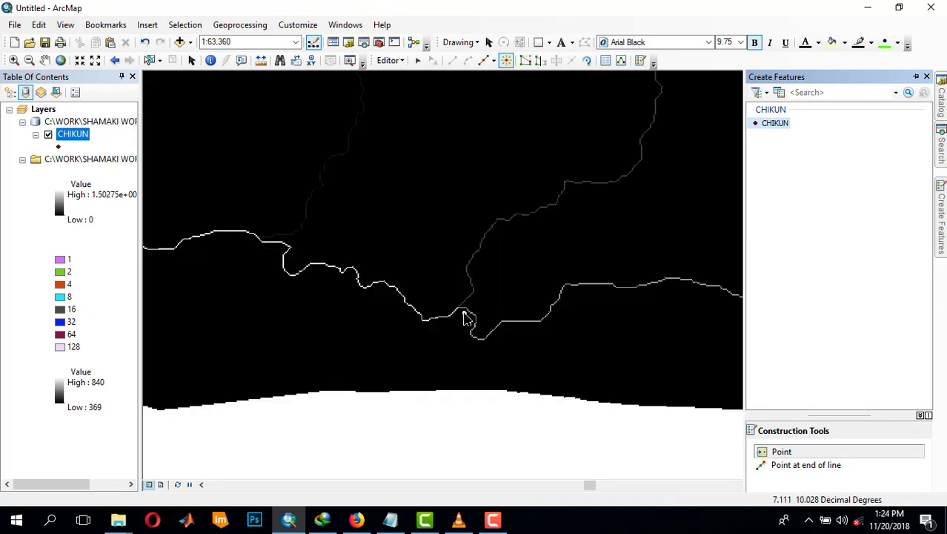
{"action": "scroll", "coordinate": [463, 317], "scroll_direction": "up", "scroll_amount": 4}
{"action": "scroll", "coordinate": [456, 318], "scroll_direction": "up", "scroll_amount": 5}
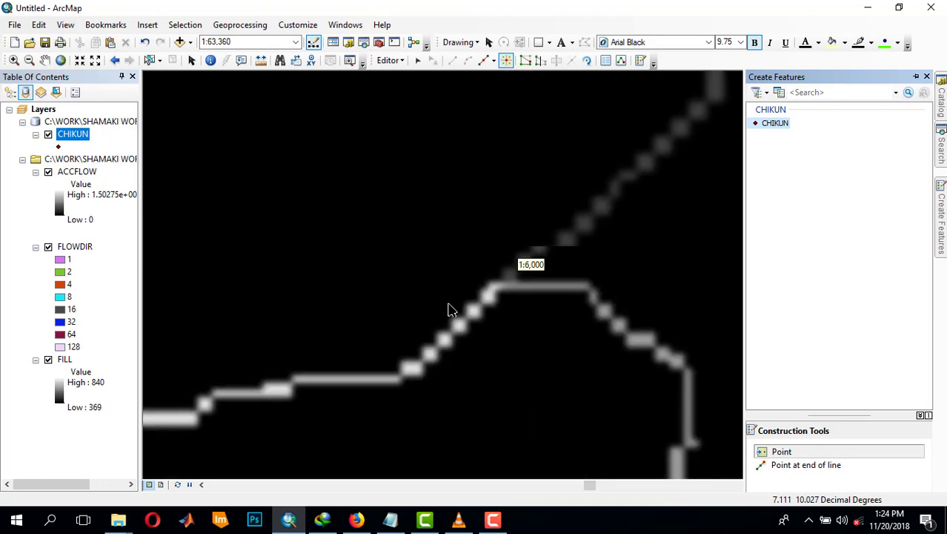
{"action": "left_click_drag", "start_coordinate": [512, 372], "coordinate": [352, 271]}
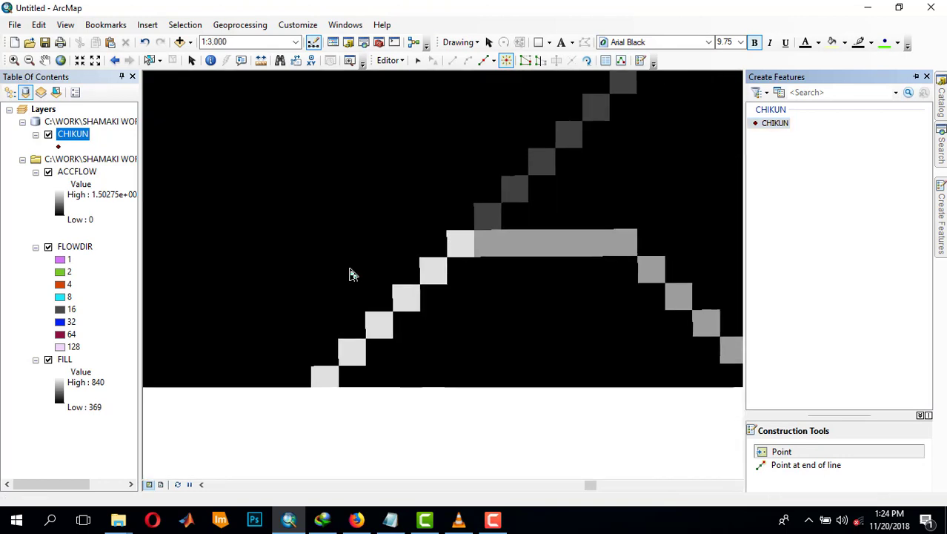
{"action": "left_click", "coordinate": [433, 270]}
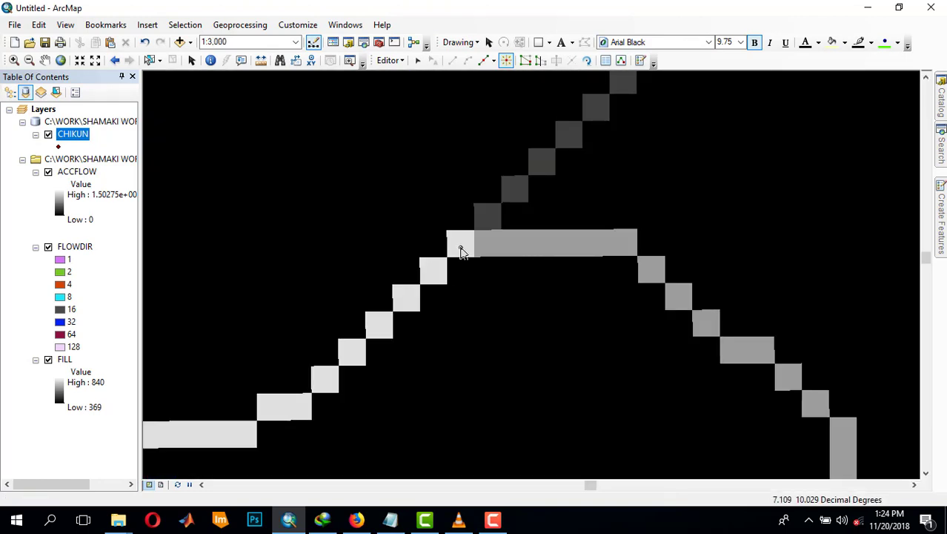
{"action": "left_click", "coordinate": [459, 249]}
- Follow the main southern river upstream to the east and place a CHIKUN point on the cell where the northern tributary joins
{"action": "scroll", "coordinate": [477, 333], "scroll_direction": "down", "scroll_amount": 3}
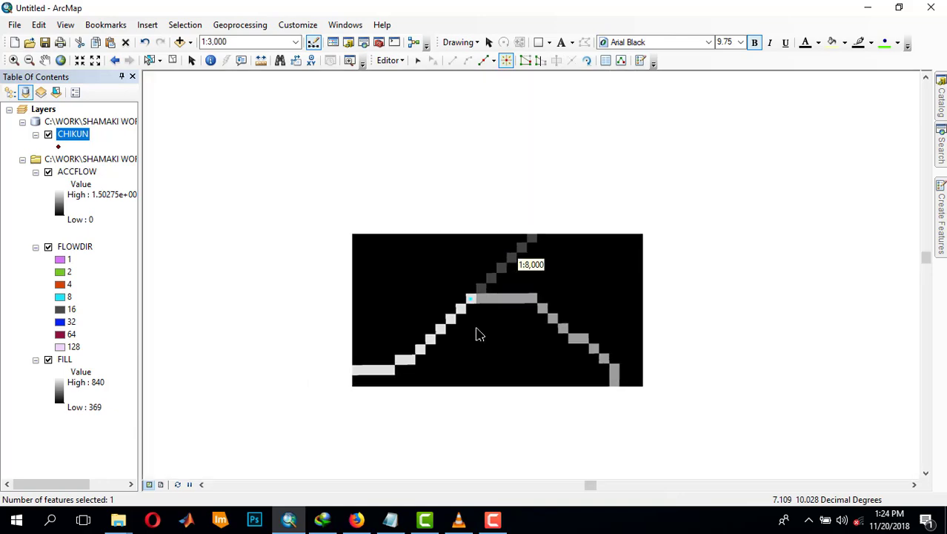
{"action": "scroll", "coordinate": [532, 358], "scroll_direction": "down", "scroll_amount": 3}
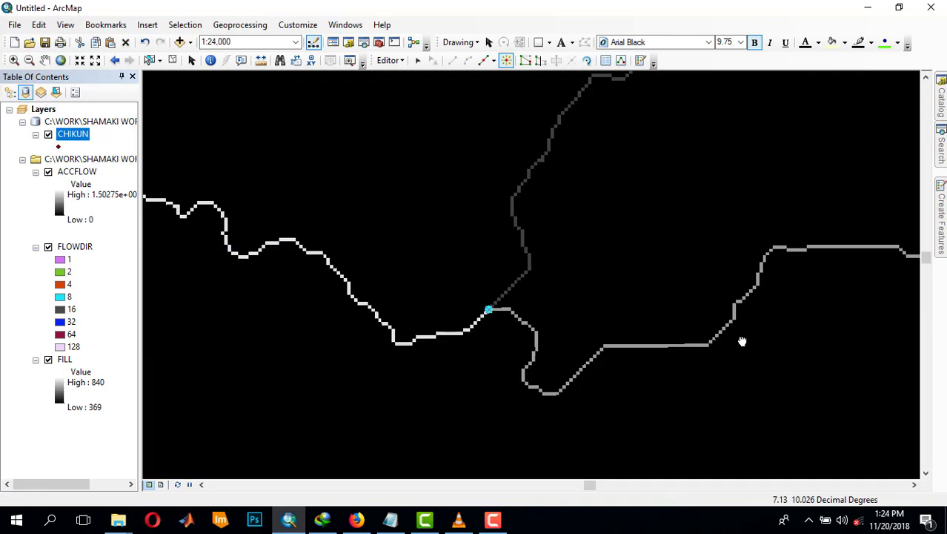
{"action": "left_click_drag", "start_coordinate": [742, 340], "coordinate": [278, 377]}
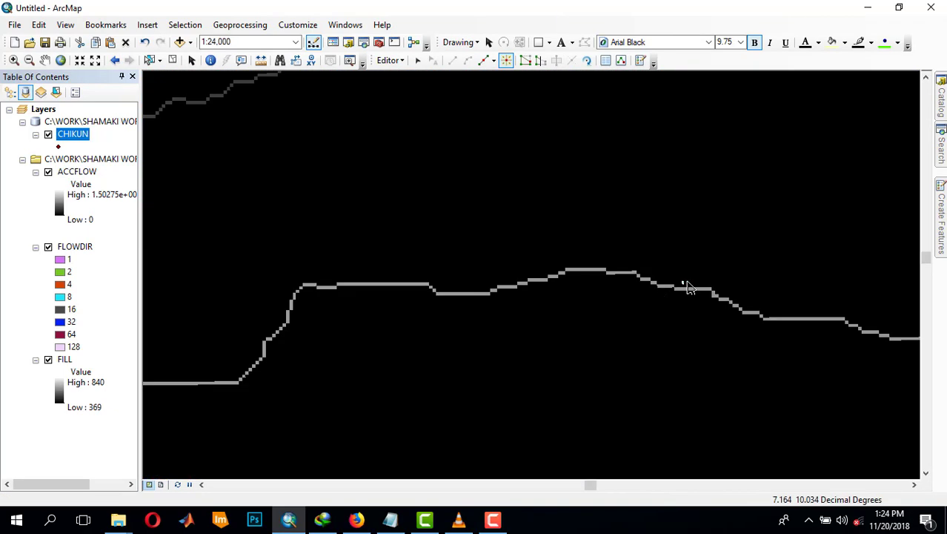
{"action": "left_click_drag", "start_coordinate": [688, 287], "coordinate": [239, 239]}
{"action": "left_click_drag", "start_coordinate": [676, 323], "coordinate": [288, 343]}
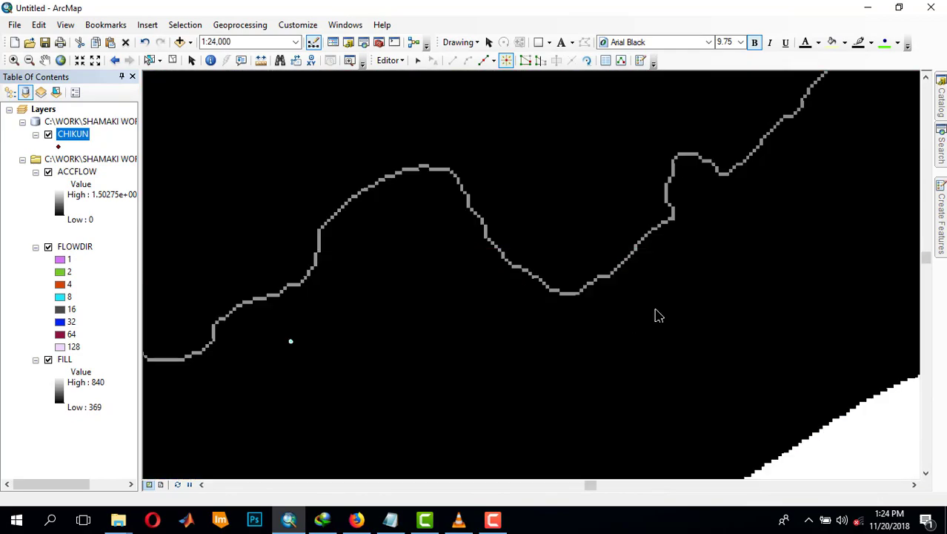
{"action": "left_click_drag", "start_coordinate": [658, 316], "coordinate": [338, 437]}
{"action": "left_click_drag", "start_coordinate": [558, 289], "coordinate": [469, 474]}
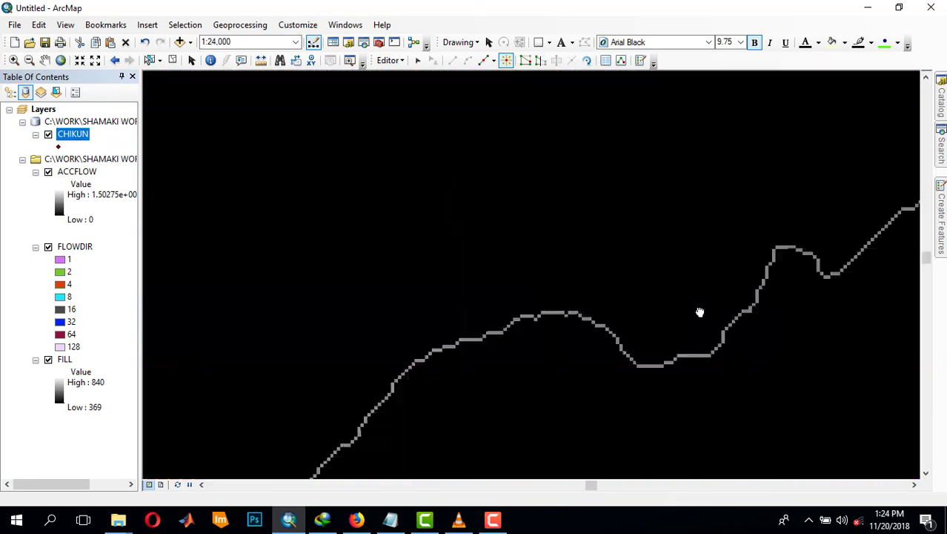
{"action": "left_click_drag", "start_coordinate": [699, 312], "coordinate": [449, 402]}
{"action": "left_click_drag", "start_coordinate": [452, 367], "coordinate": [323, 313]}
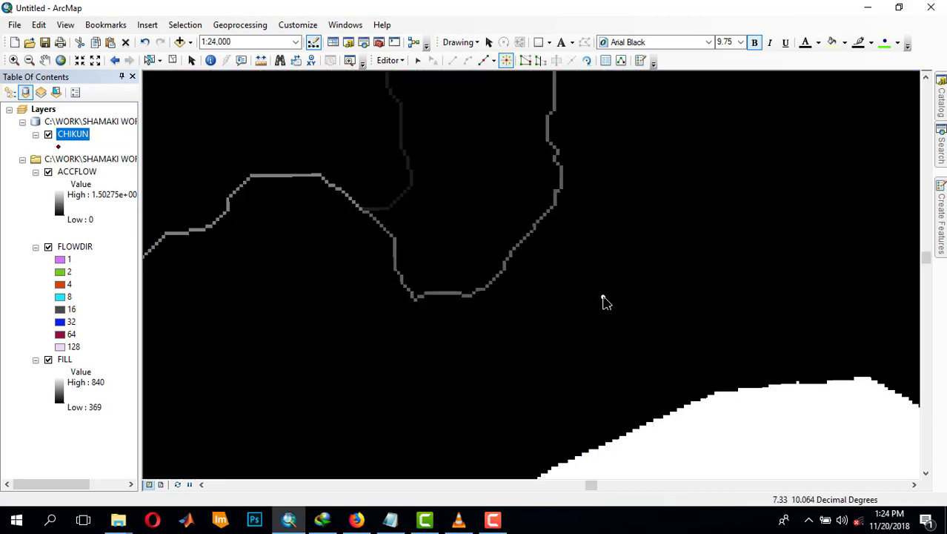
{"action": "left_click_drag", "start_coordinate": [602, 297], "coordinate": [572, 445]}
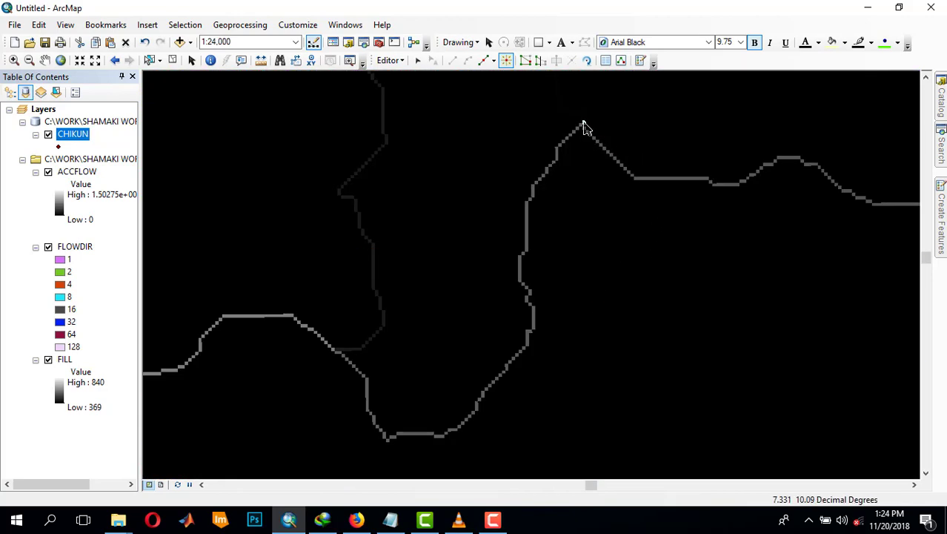
{"action": "scroll", "coordinate": [334, 354], "scroll_direction": "down", "scroll_amount": 1}
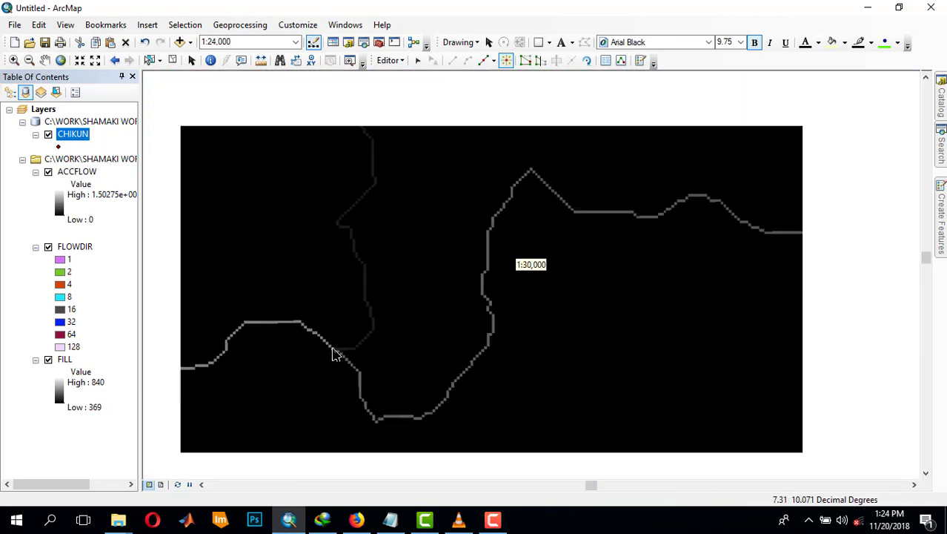
{"action": "scroll", "coordinate": [334, 354], "scroll_direction": "up", "scroll_amount": 8}
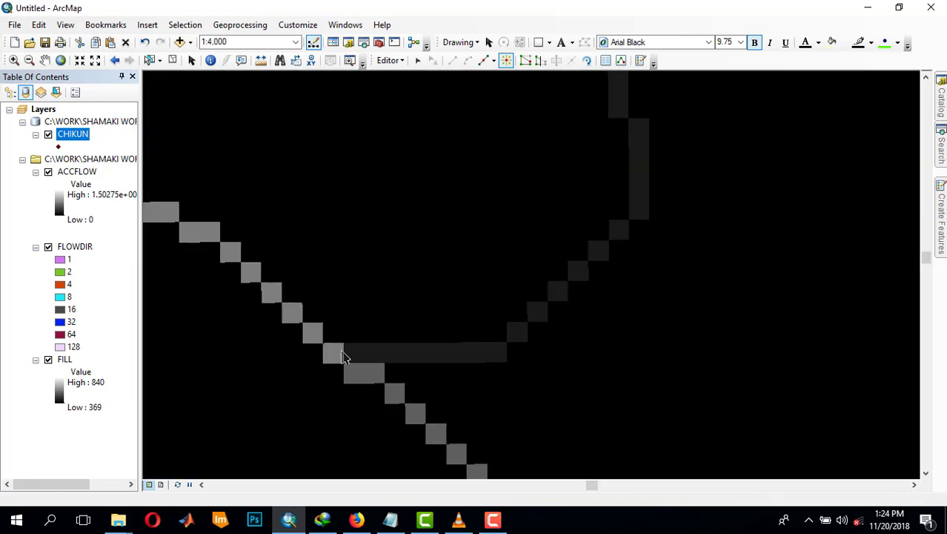
{"action": "left_click", "coordinate": [335, 353]}
- Place a CHIKUN point on the stream just inside the eastern notch of the raster's northern boundary
{"action": "scroll", "coordinate": [414, 389], "scroll_direction": "down", "scroll_amount": 7}
{"action": "scroll", "coordinate": [414, 391], "scroll_direction": "down", "scroll_amount": 3}
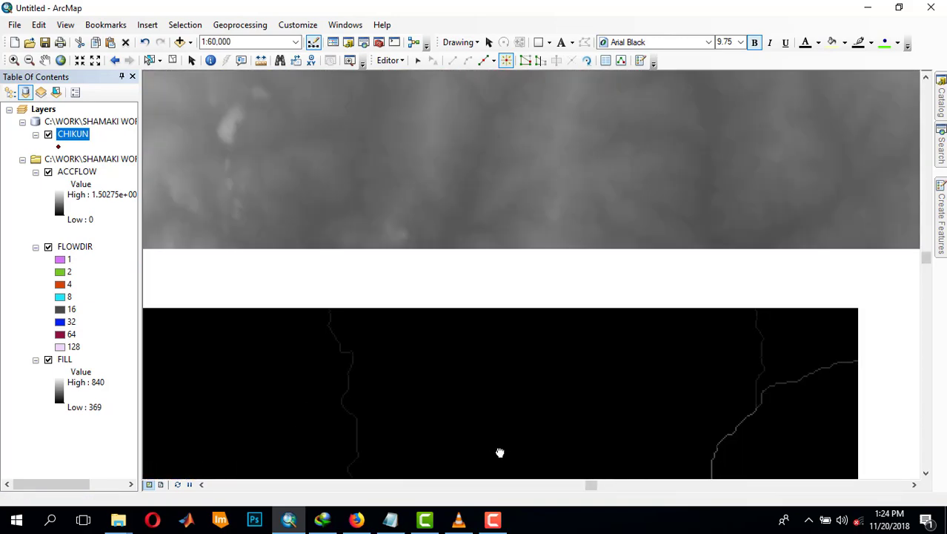
{"action": "scroll", "coordinate": [591, 377], "scroll_direction": "down", "scroll_amount": 4}
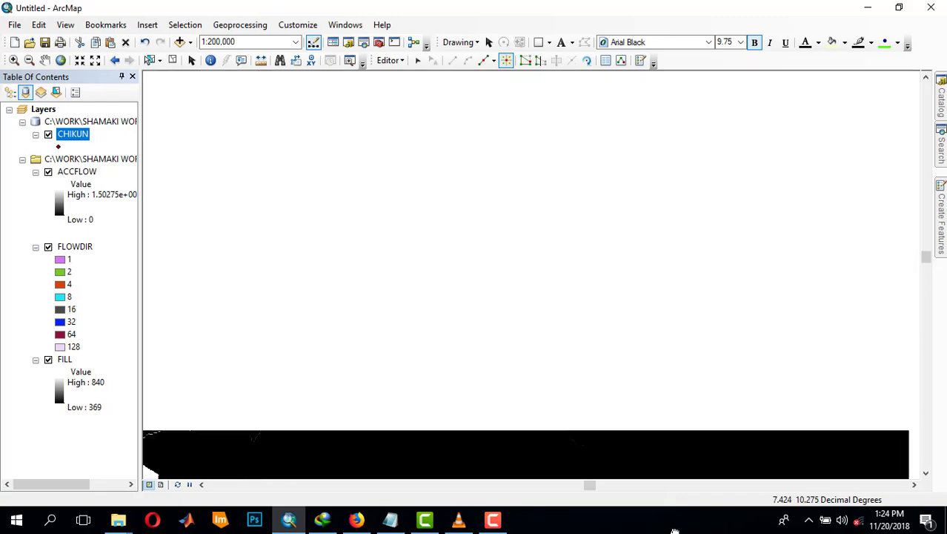
{"action": "left_click_drag", "start_coordinate": [719, 322], "coordinate": [619, 314]}
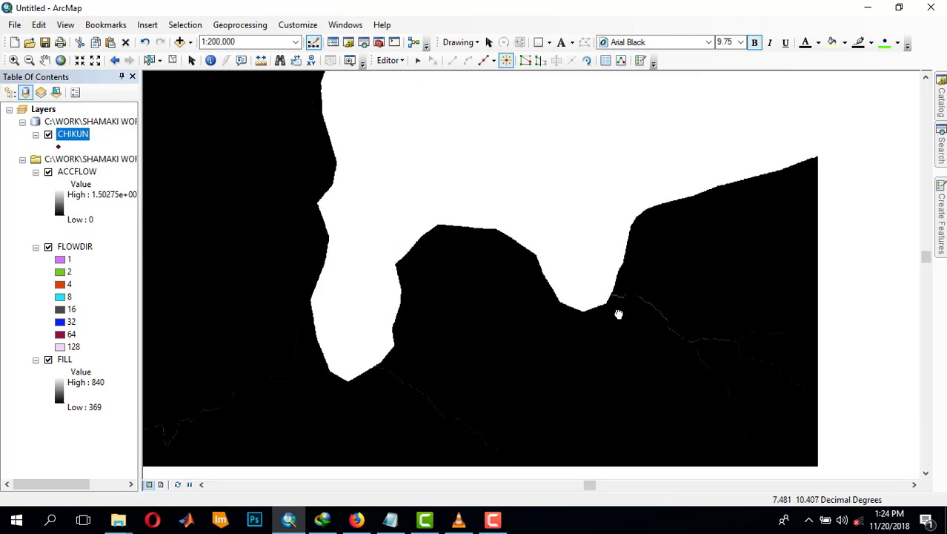
{"action": "scroll", "coordinate": [568, 314], "scroll_direction": "up", "scroll_amount": 2}
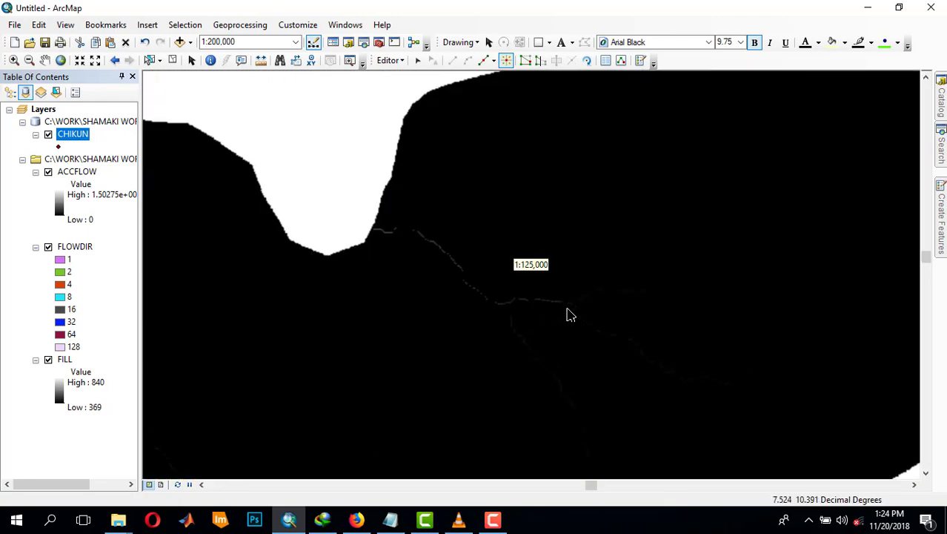
{"action": "scroll", "coordinate": [571, 326], "scroll_direction": "up", "scroll_amount": 1}
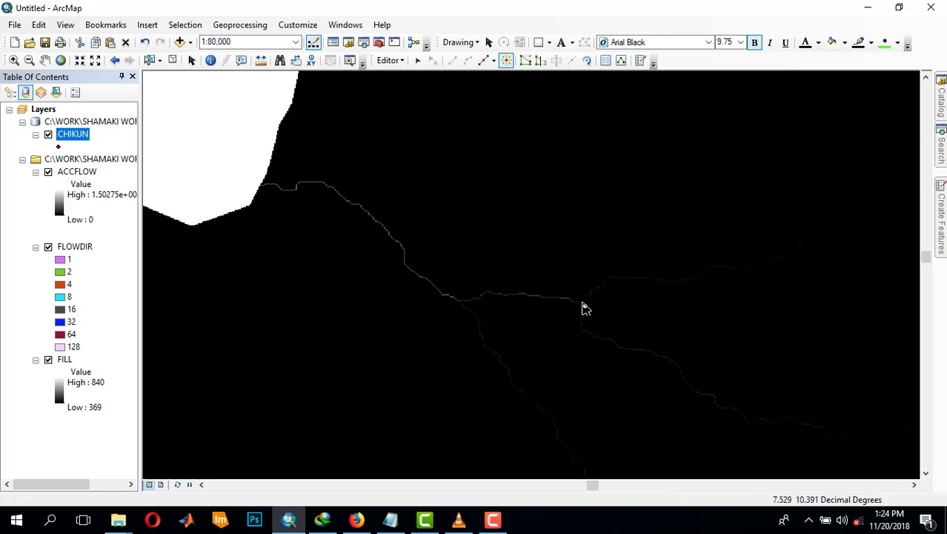
{"action": "scroll", "coordinate": [443, 312], "scroll_direction": "up", "scroll_amount": 1}
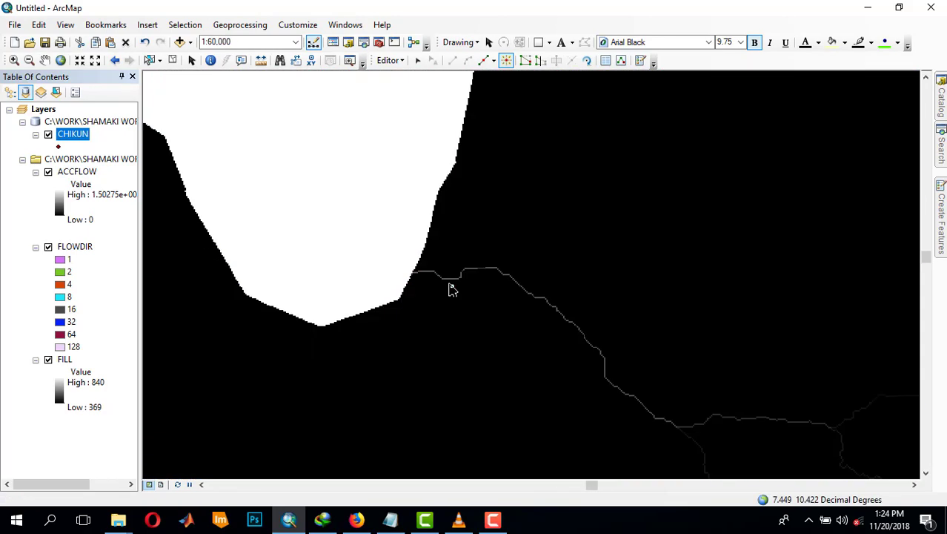
{"action": "scroll", "coordinate": [450, 286], "scroll_direction": "up", "scroll_amount": 4}
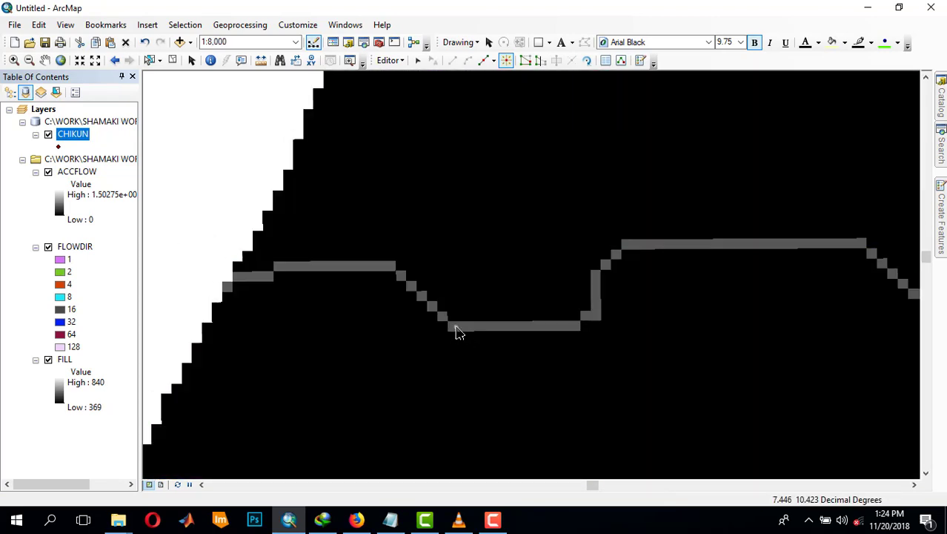
{"action": "left_click", "coordinate": [458, 332]}
- Place a CHIKUN point on the stream running southeast from the western notch of the raster's northern boundary
{"action": "scroll", "coordinate": [409, 386], "scroll_direction": "down", "scroll_amount": 4}
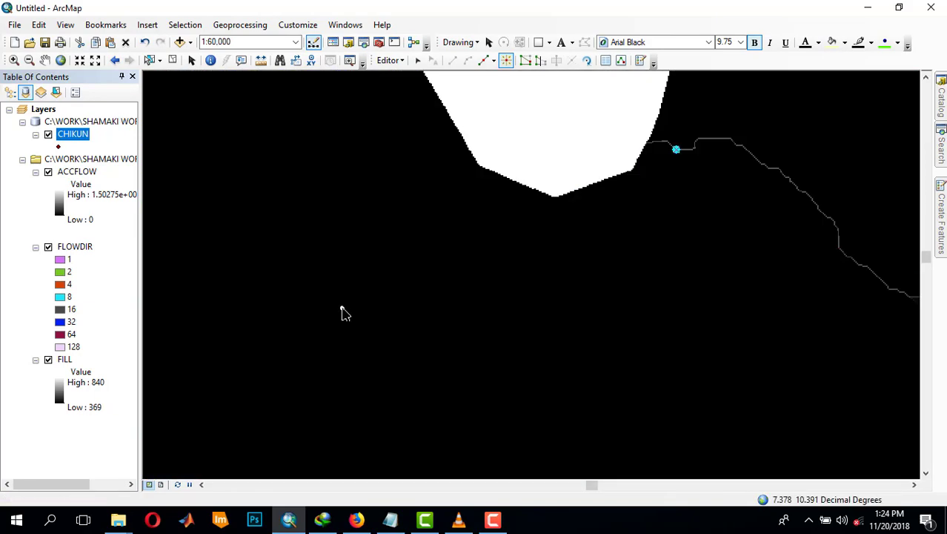
{"action": "left_click_drag", "start_coordinate": [342, 307], "coordinate": [924, 249]}
{"action": "left_click_drag", "start_coordinate": [565, 285], "coordinate": [630, 129]}
{"action": "left_click_drag", "start_coordinate": [722, 265], "coordinate": [522, 181]}
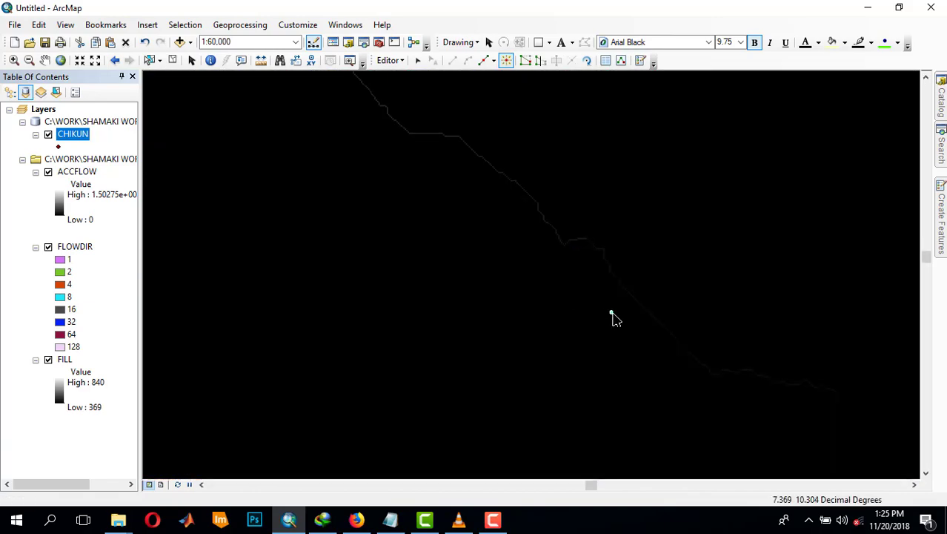
{"action": "left_click_drag", "start_coordinate": [530, 262], "coordinate": [601, 464]}
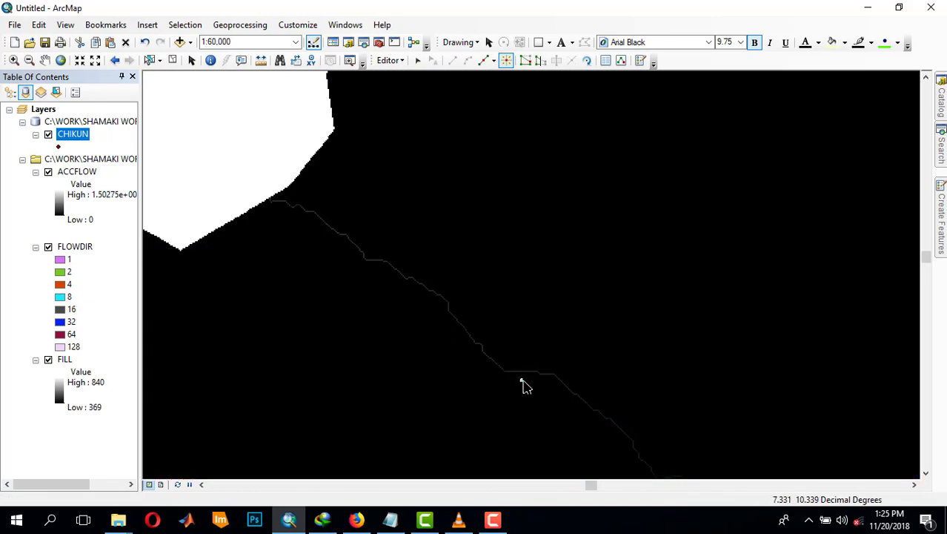
{"action": "left_click_drag", "start_coordinate": [523, 383], "coordinate": [573, 369]}
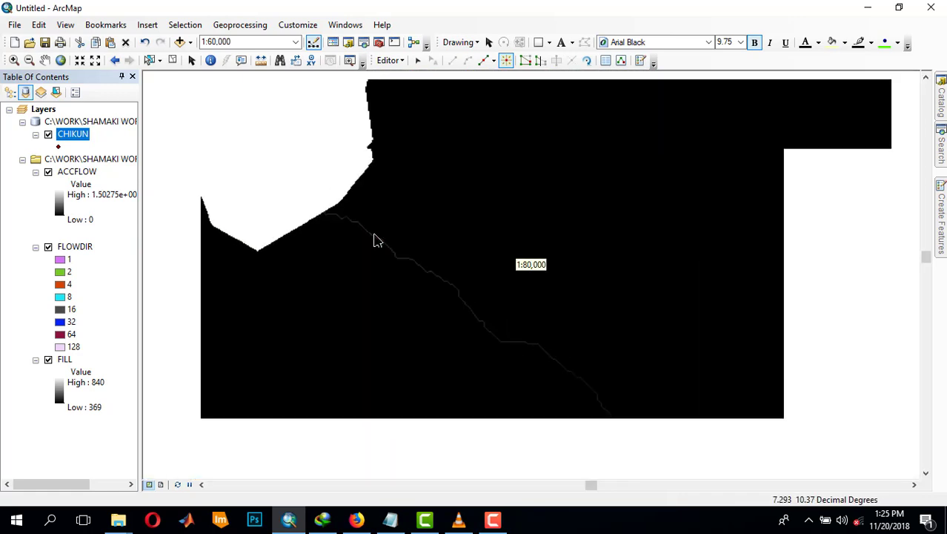
{"action": "scroll", "coordinate": [375, 243], "scroll_direction": "down", "scroll_amount": 5}
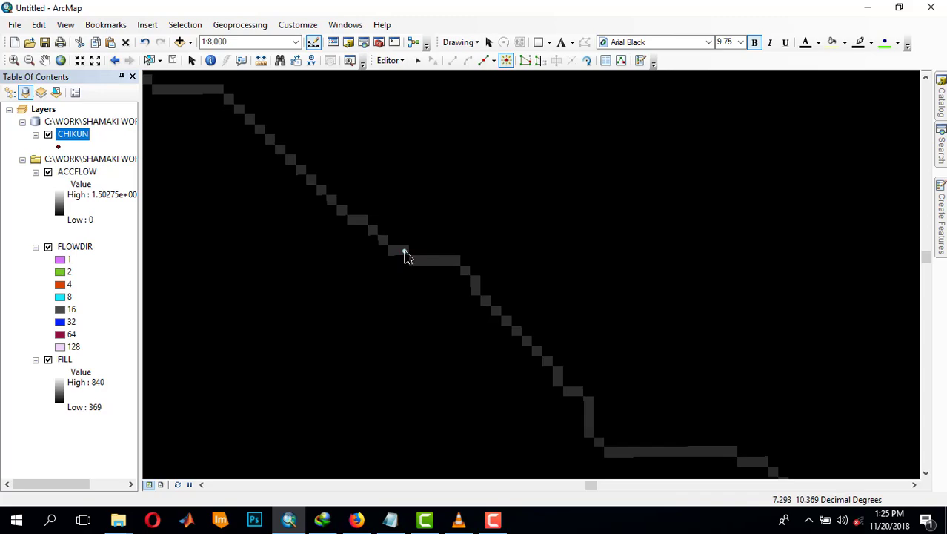
{"action": "left_click", "coordinate": [401, 256]}
- Place a CHIKUN point on the bright cell at the stream confluence upstream of the western boundary outlet
{"action": "scroll", "coordinate": [377, 319], "scroll_direction": "down", "scroll_amount": 5}
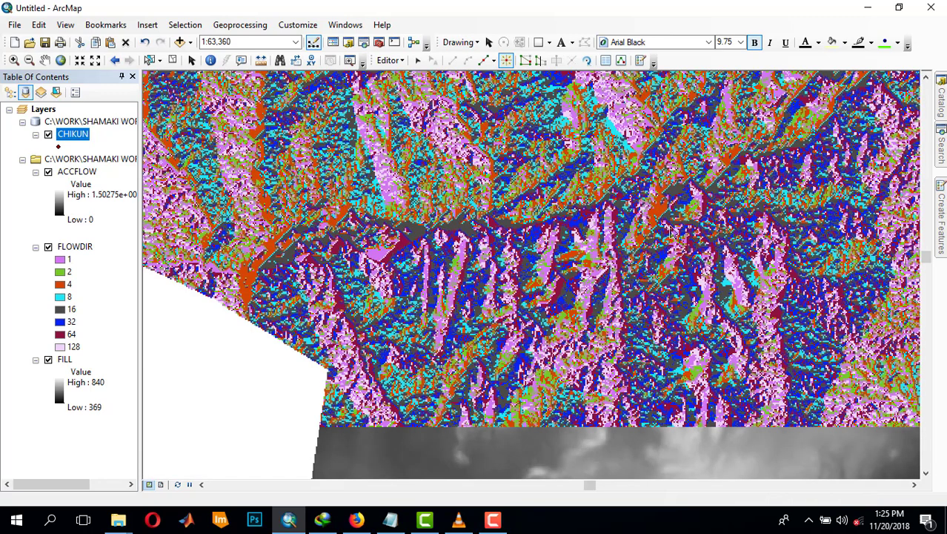
{"action": "scroll", "coordinate": [486, 220], "scroll_direction": "up", "scroll_amount": 5}
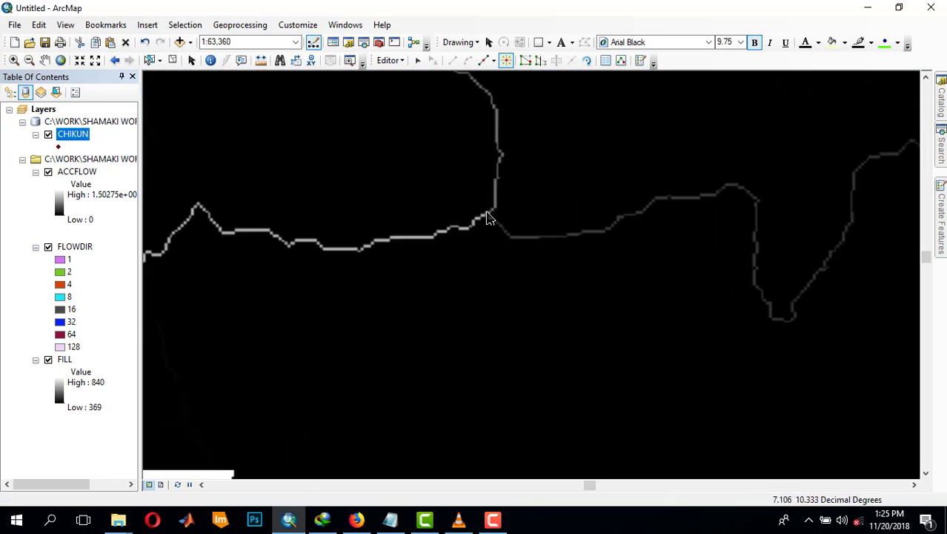
{"action": "scroll", "coordinate": [486, 218], "scroll_direction": "up", "scroll_amount": 1}
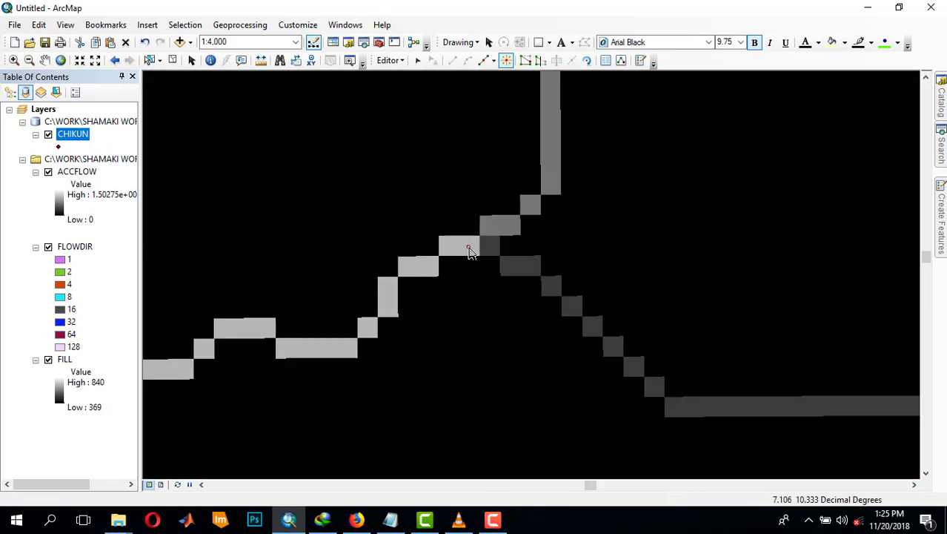
{"action": "left_click", "coordinate": [469, 249]}
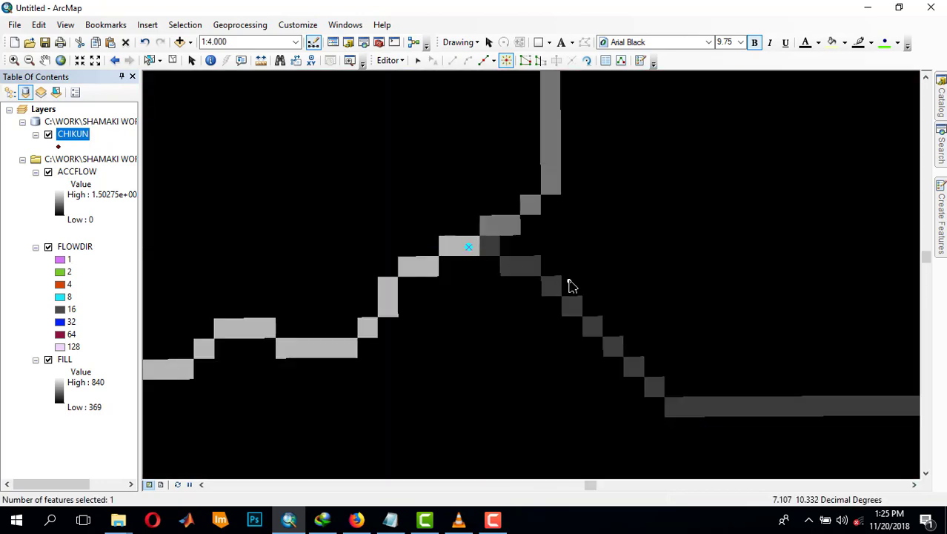
- Check the placed CHIKUN points against the stream network across the eastern and southern parts of the raster
{"action": "scroll", "coordinate": [568, 282], "scroll_direction": "down", "scroll_amount": 5}
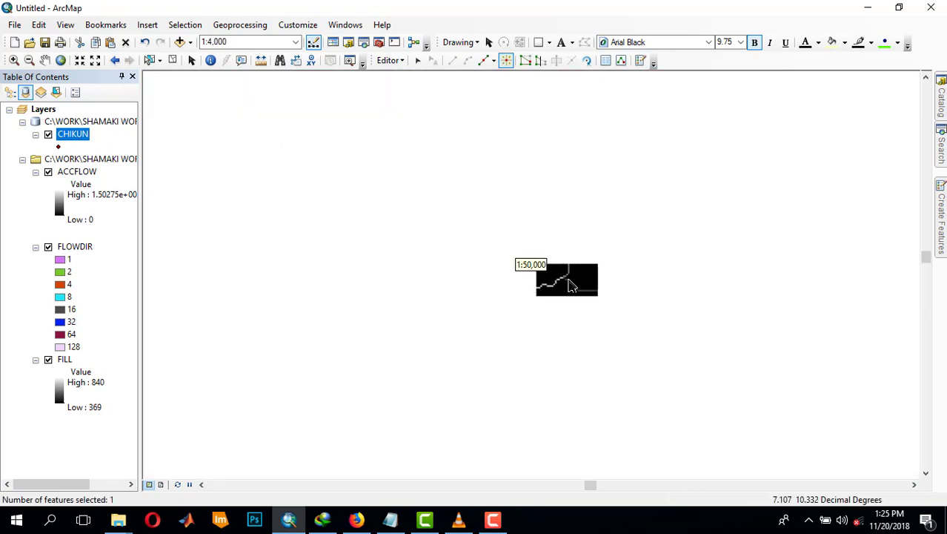
{"action": "scroll", "coordinate": [600, 314], "scroll_direction": "down", "scroll_amount": 1}
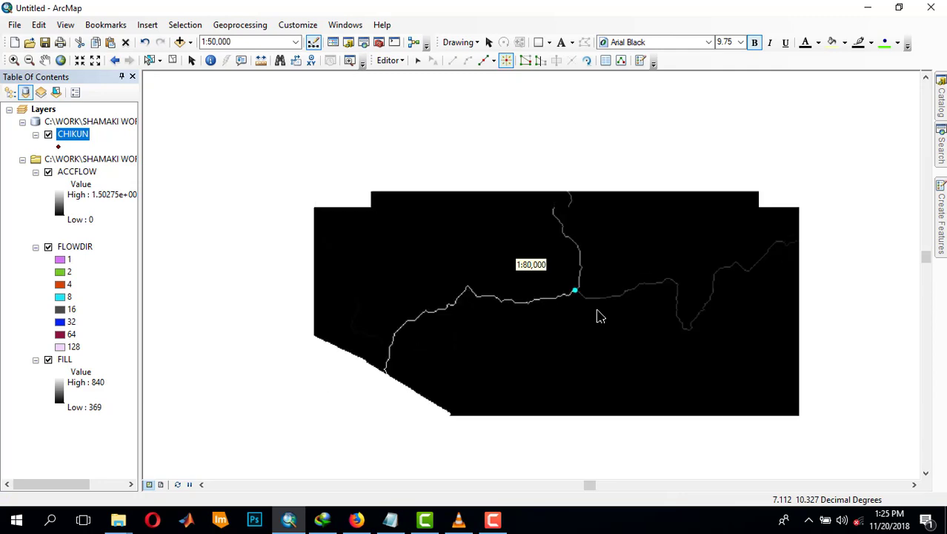
{"action": "scroll", "coordinate": [601, 316], "scroll_direction": "down", "scroll_amount": 2}
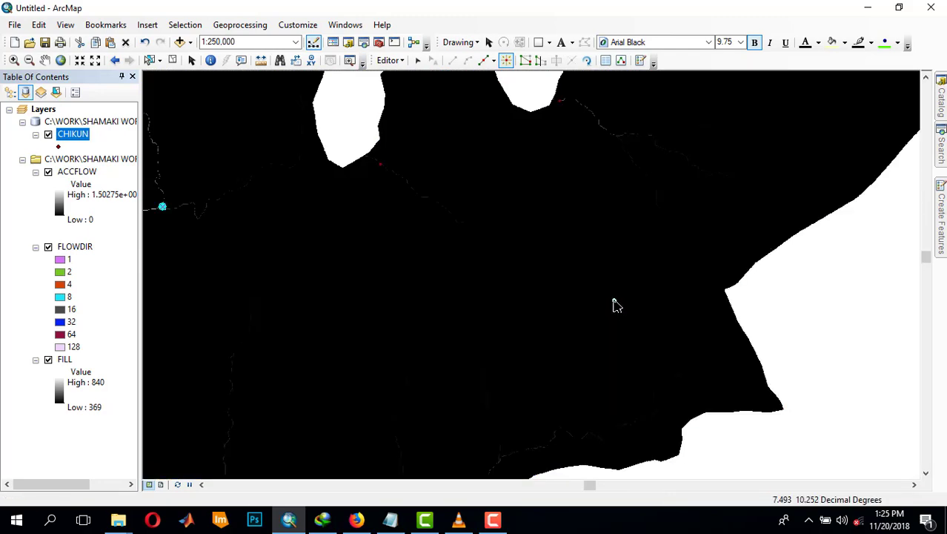
{"action": "left_click_drag", "start_coordinate": [670, 273], "coordinate": [875, 210]}
{"action": "left_click_drag", "start_coordinate": [687, 342], "coordinate": [687, 247]}
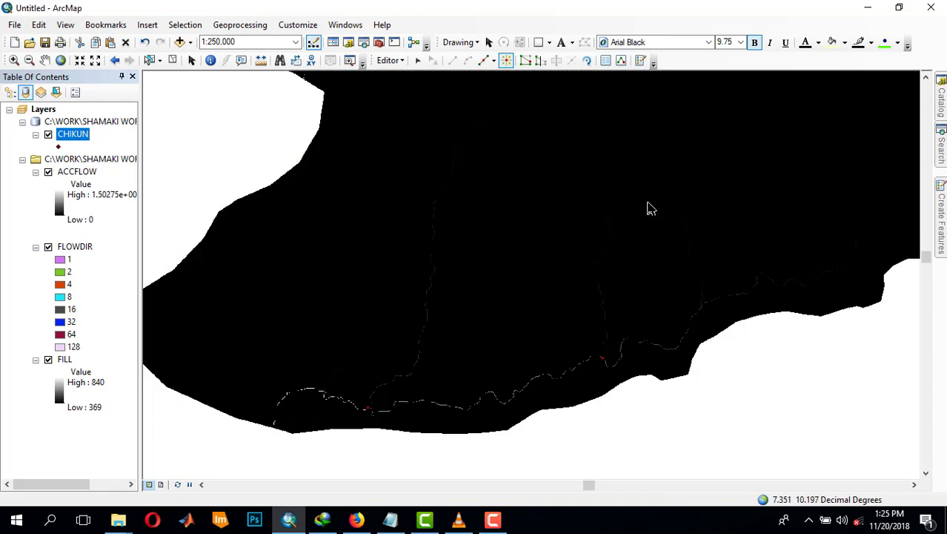
- Inspect the stream network across the northern and central parts of the raster for further outlets or confluences needing CHIKUN points
{"action": "left_click_drag", "start_coordinate": [651, 193], "coordinate": [369, 511]}
{"action": "left_click_drag", "start_coordinate": [552, 367], "coordinate": [755, 313]}
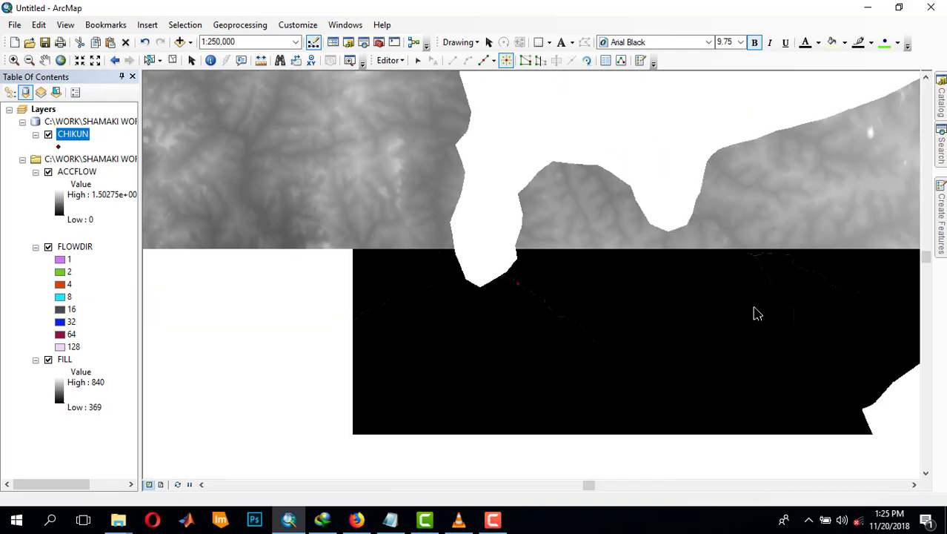
{"action": "left_click_drag", "start_coordinate": [397, 310], "coordinate": [585, 432]}
{"action": "scroll", "coordinate": [493, 297], "scroll_direction": "down", "scroll_amount": 6}
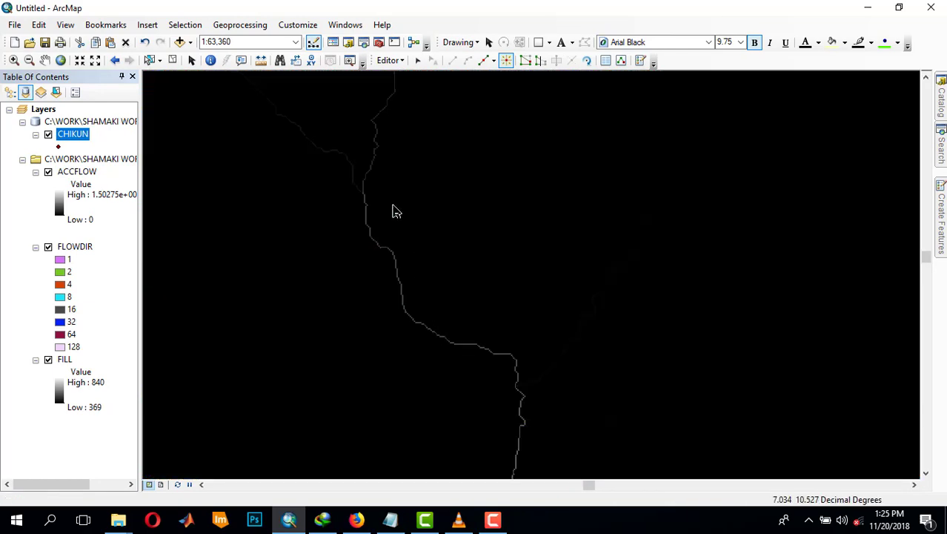
{"action": "scroll", "coordinate": [393, 206], "scroll_direction": "down", "scroll_amount": 1}
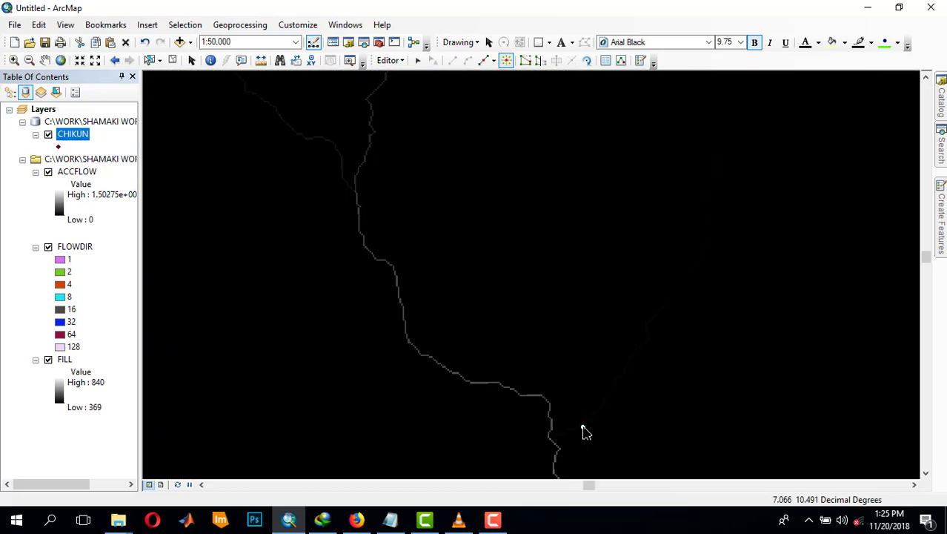
{"action": "left_click_drag", "start_coordinate": [582, 429], "coordinate": [490, 260]}
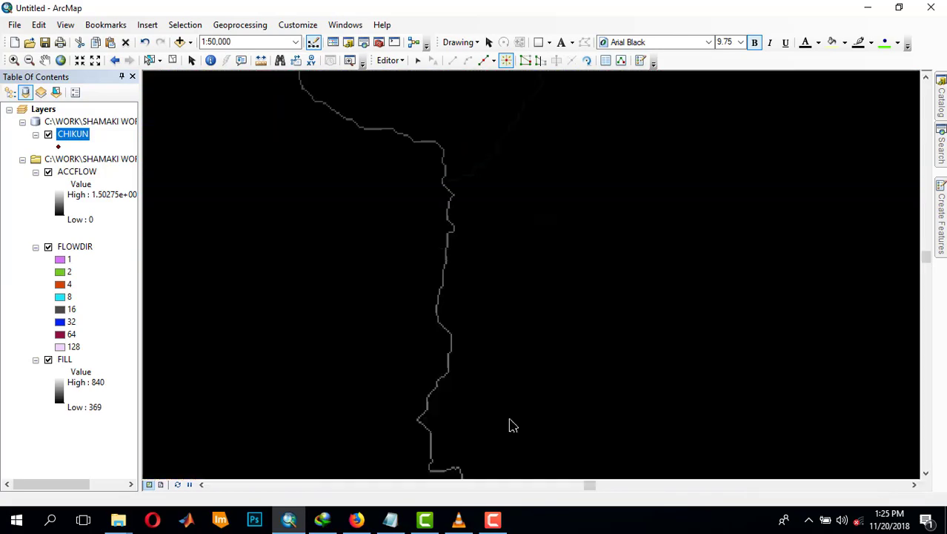
{"action": "left_click_drag", "start_coordinate": [510, 424], "coordinate": [652, 200]}
{"action": "left_click_drag", "start_coordinate": [571, 273], "coordinate": [695, 81]}
{"action": "left_click_drag", "start_coordinate": [529, 354], "coordinate": [565, 98]}
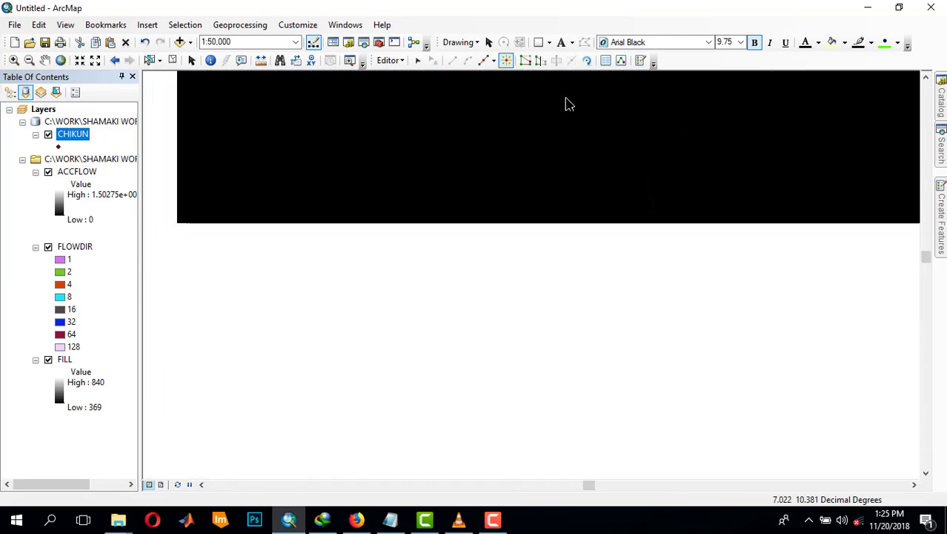
{"action": "scroll", "coordinate": [482, 309], "scroll_direction": "up", "scroll_amount": 5}
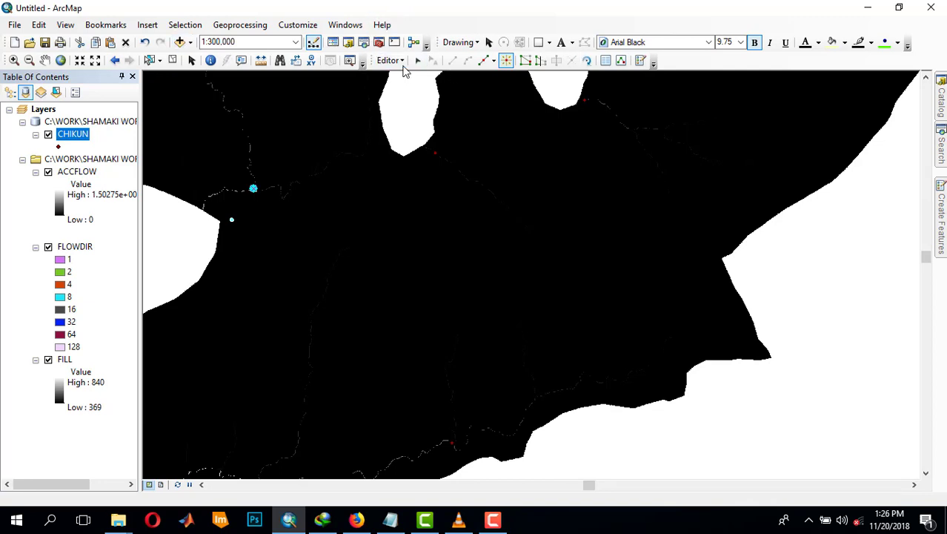
- Stop editing the CHIKUN layer and save the edits
{"action": "left_click", "coordinate": [392, 61]}
{"action": "left_click", "coordinate": [408, 90]}
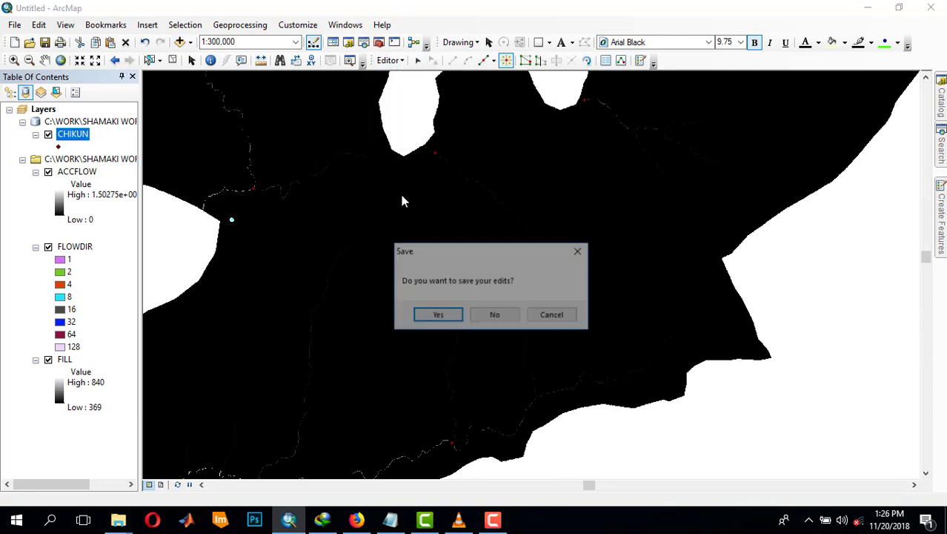
{"action": "left_click", "coordinate": [425, 315]}
{"action": "scroll", "coordinate": [427, 319], "scroll_direction": "up", "scroll_amount": 2}
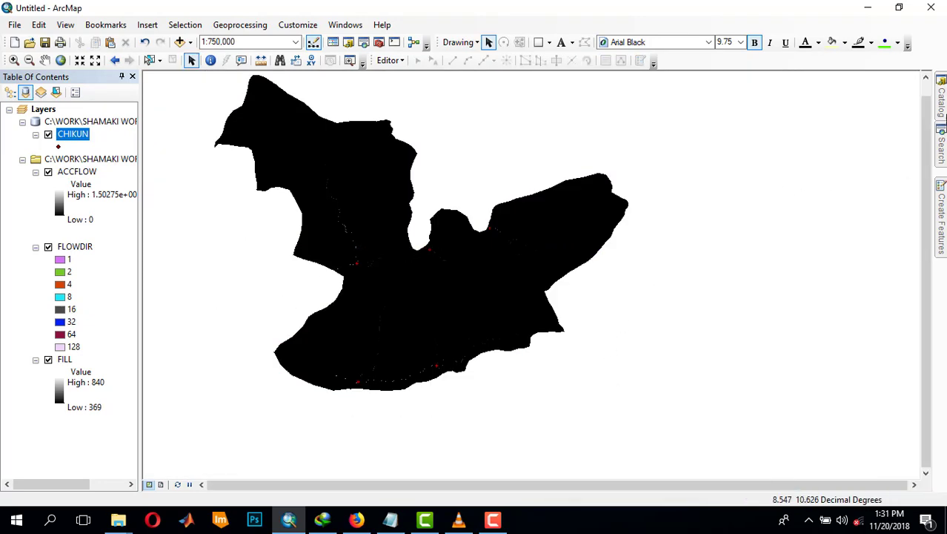
- Set up the Snap Pour Point hydrology tool with CHIKUN as the pour point data and ACCFLOW as the accumulation raster
{"action": "left_click", "coordinate": [942, 111]}
{"action": "scroll", "coordinate": [812, 400], "scroll_direction": "down", "scroll_amount": 2}
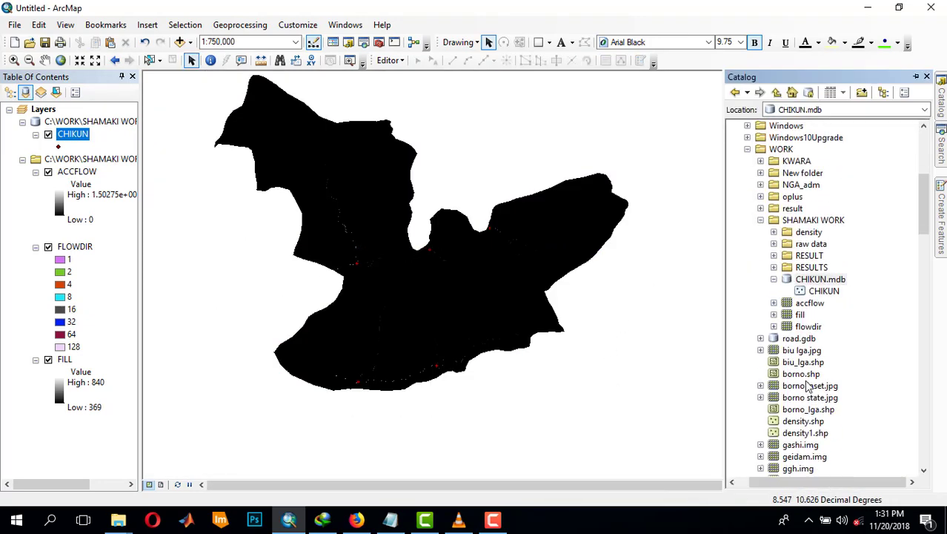
{"action": "scroll", "coordinate": [796, 267], "scroll_direction": "down", "scroll_amount": 20}
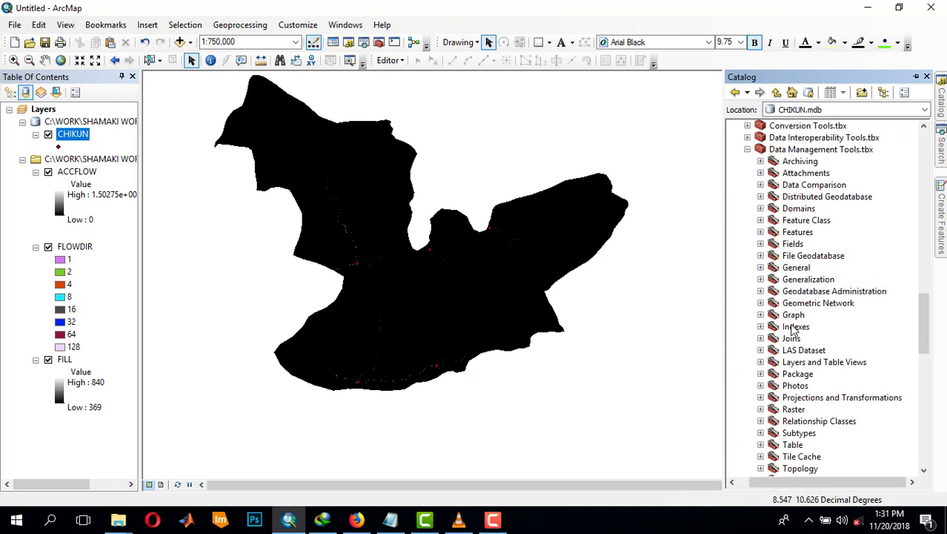
{"action": "scroll", "coordinate": [805, 378], "scroll_direction": "down", "scroll_amount": 3}
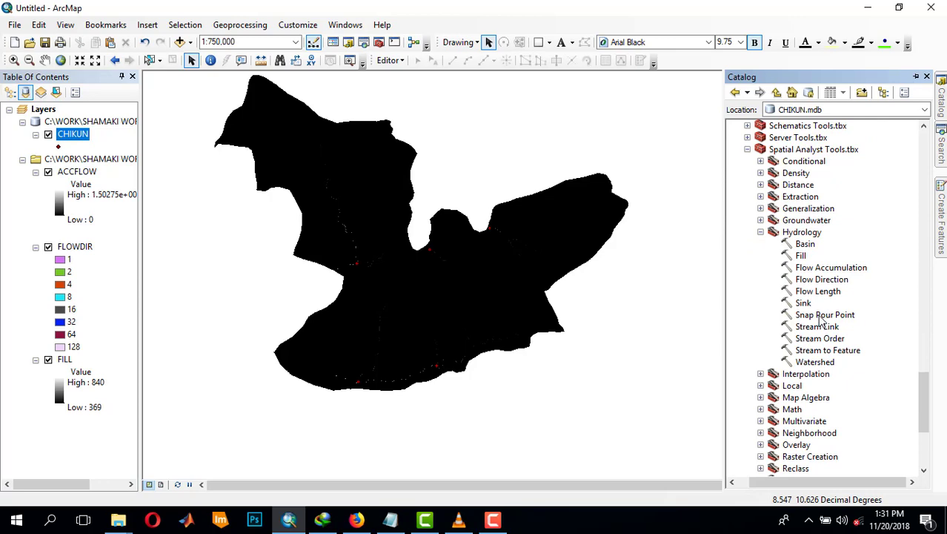
{"action": "double_click", "coordinate": [821, 316]}
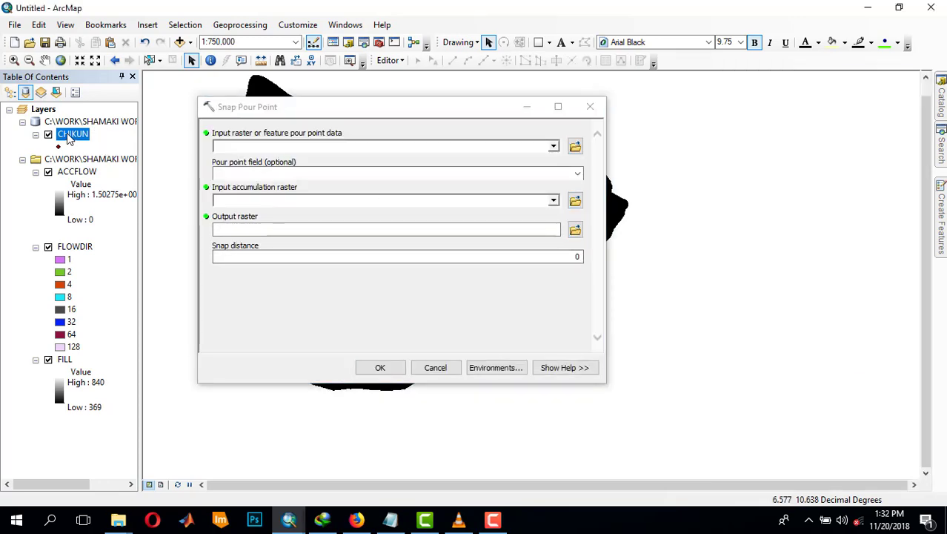
{"action": "left_click_drag", "start_coordinate": [250, 153], "coordinate": [252, 145]}
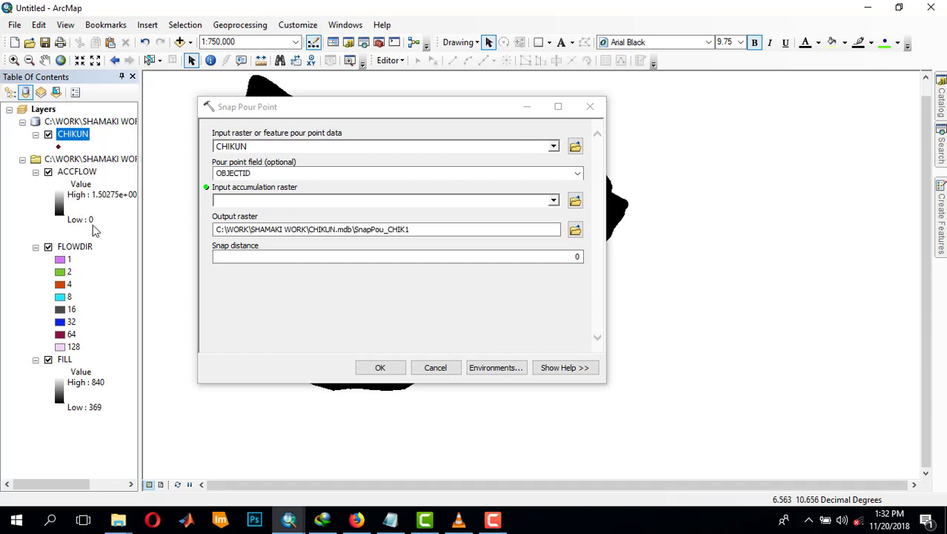
{"action": "left_click_drag", "start_coordinate": [77, 171], "coordinate": [259, 208]}
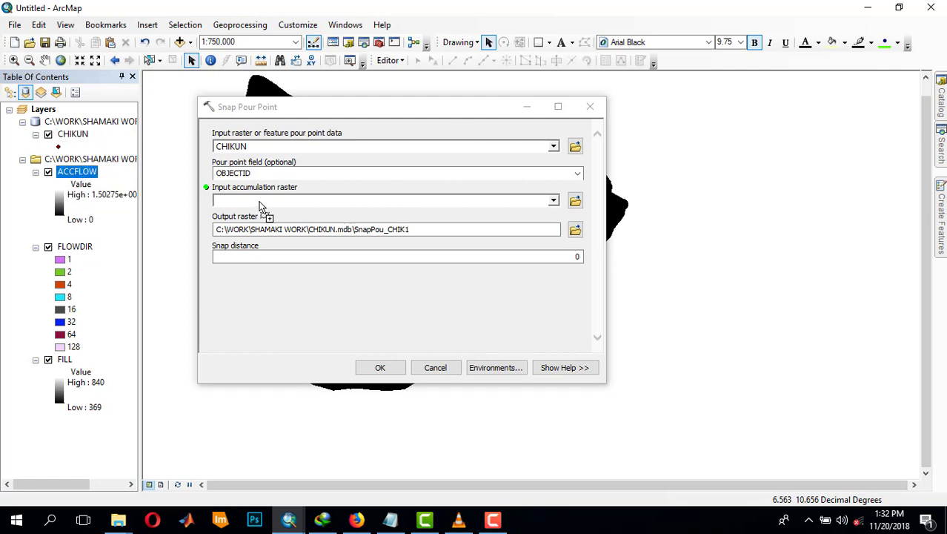
- Name the Snap Pour Point output raster SNAP in the SHAMAKI WORK folder and run the tool
{"action": "left_click", "coordinate": [576, 229]}
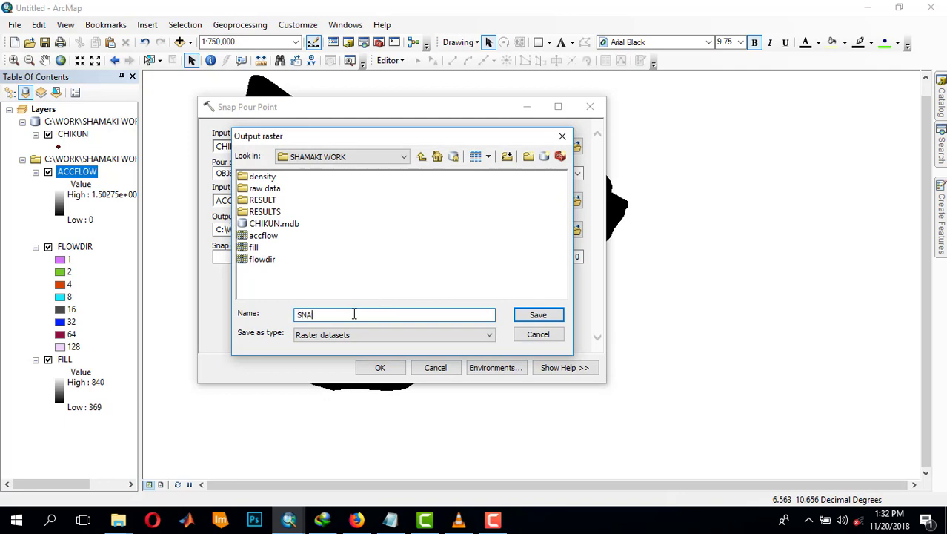
{"action": "left_click", "coordinate": [558, 314]}
{"action": "left_click", "coordinate": [384, 367]}
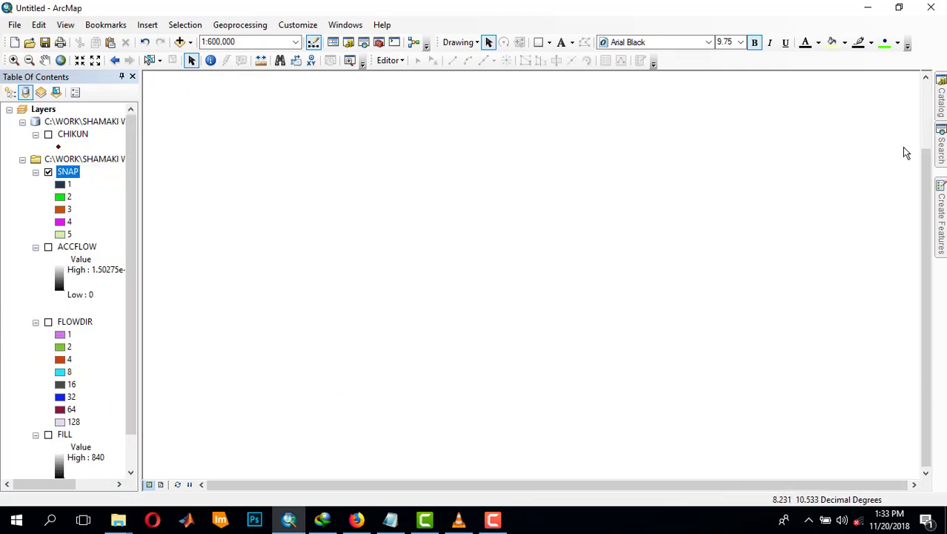
- Set up the Watershed hydrology tool with FLOWDIR as the flow direction raster and SNAP as the pour point data
{"action": "left_click", "coordinate": [942, 104]}
{"action": "scroll", "coordinate": [822, 361], "scroll_direction": "down", "scroll_amount": 20}
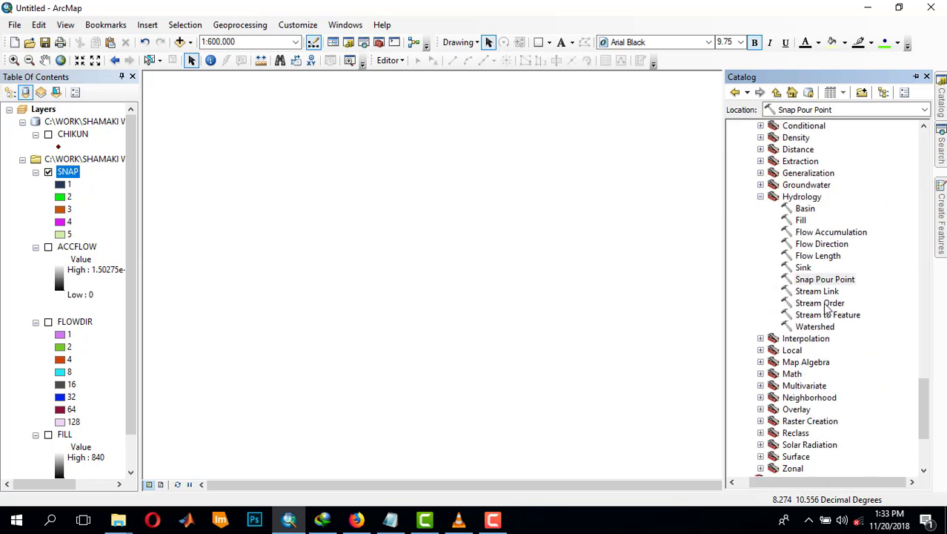
{"action": "double_click", "coordinate": [823, 328]}
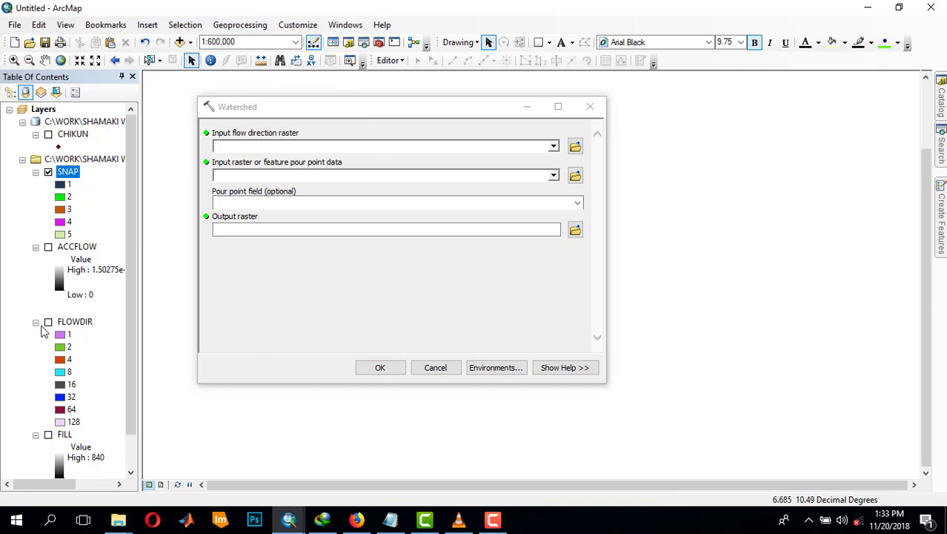
{"action": "left_click_drag", "start_coordinate": [74, 330], "coordinate": [270, 146]}
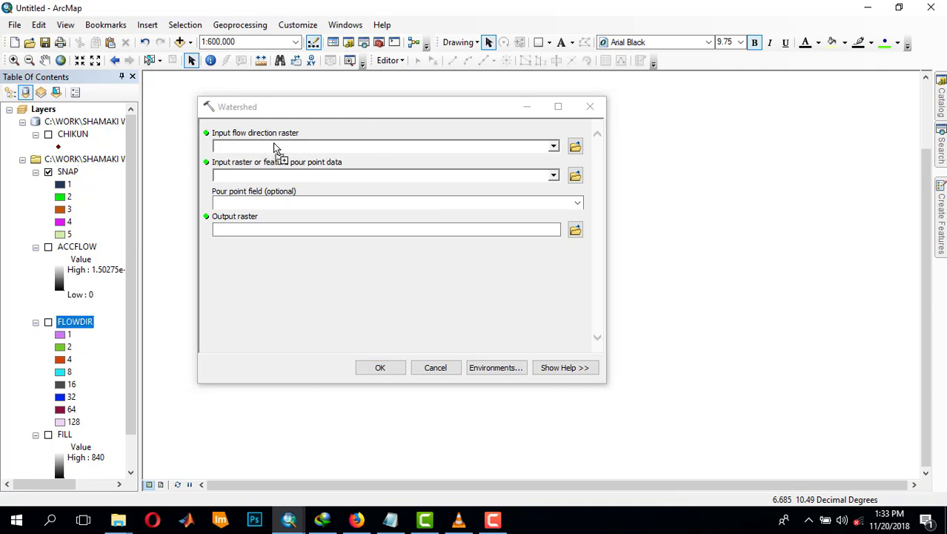
{"action": "left_click_drag", "start_coordinate": [68, 172], "coordinate": [323, 174]}
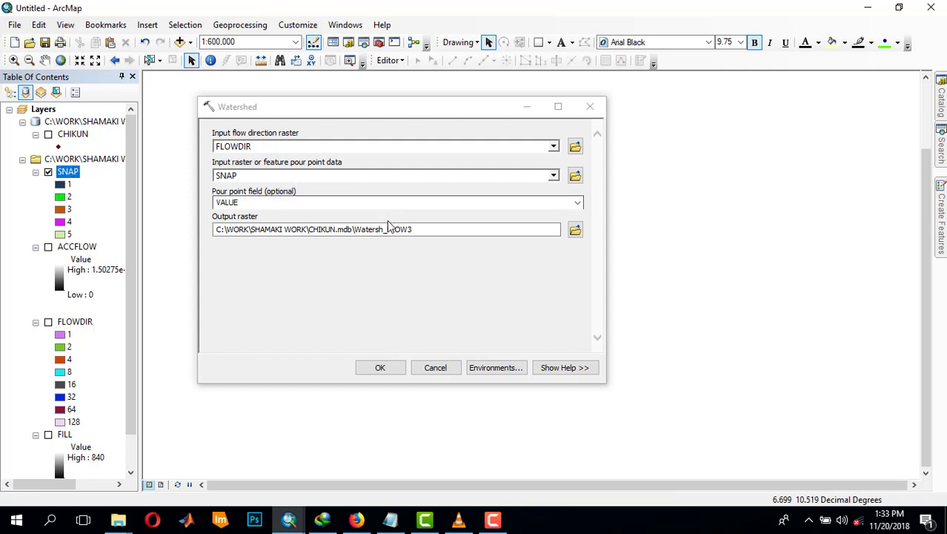
- Run Watershed with the output raster WATERSHED in the SHAMAKI WORK folder, and turn the ACCFLOW and FLOWDIR layers back on
{"action": "left_click", "coordinate": [576, 231]}
{"action": "left_click", "coordinate": [576, 230]}
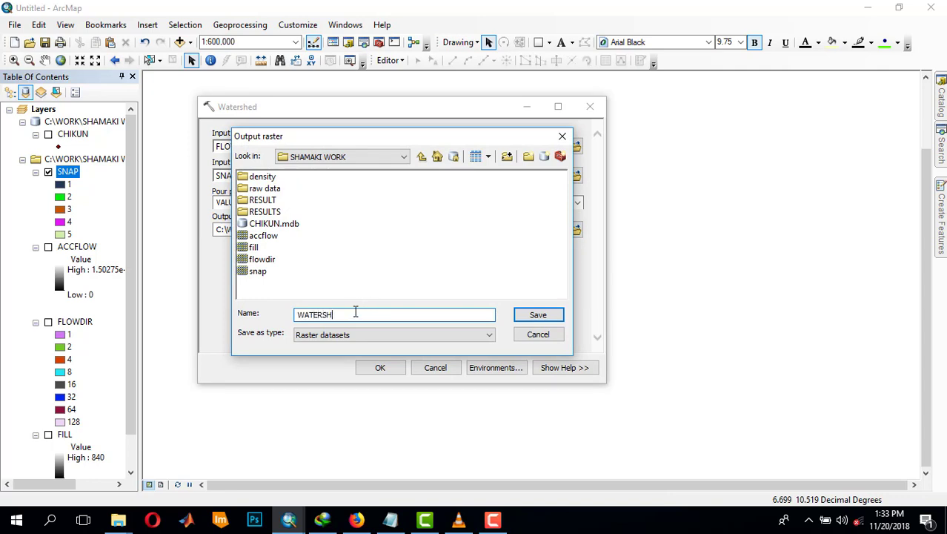
{"action": "left_click", "coordinate": [539, 316]}
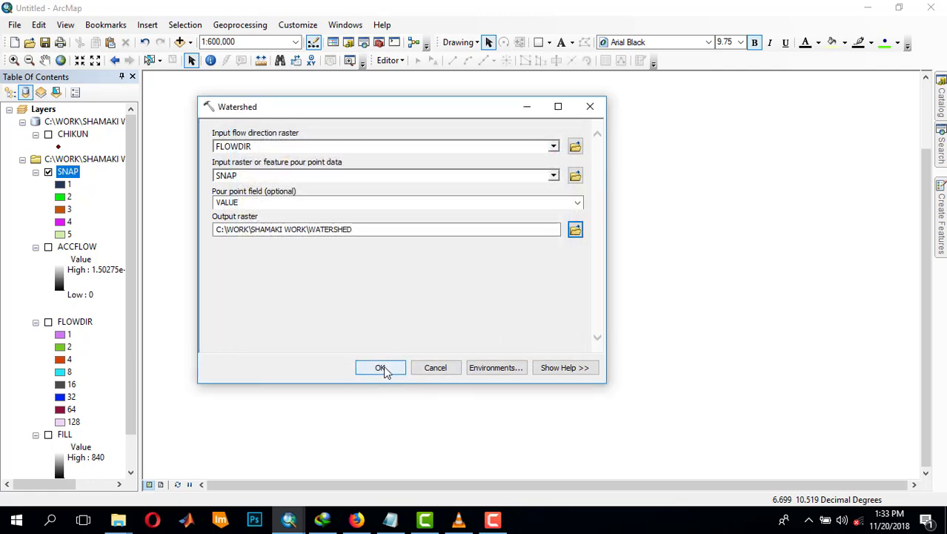
{"action": "left_click", "coordinate": [380, 368]}
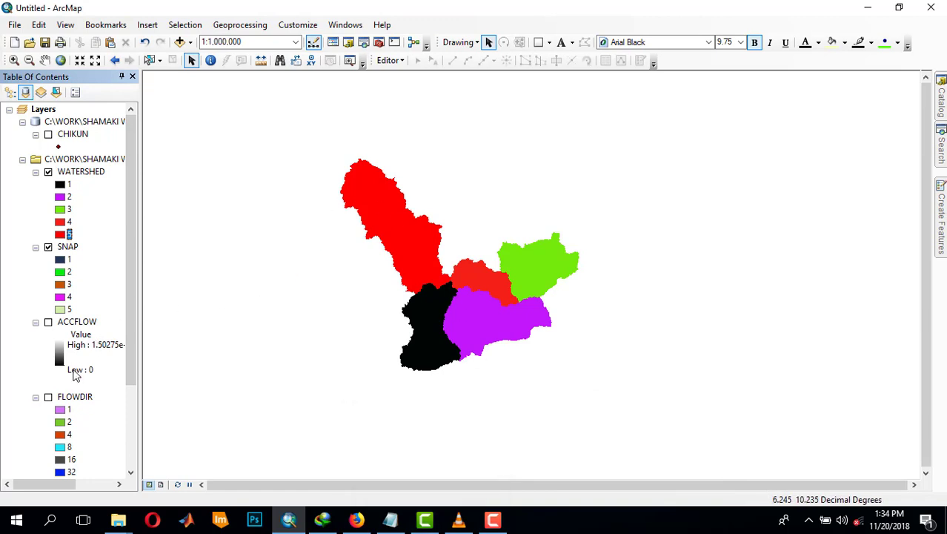
{"action": "left_click", "coordinate": [48, 398]}
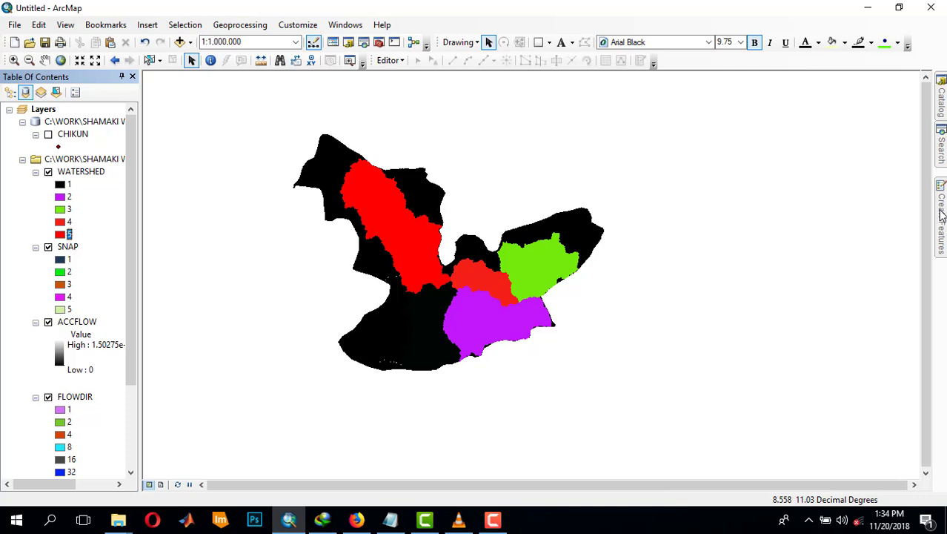
- Search the tools for RASTER TO POLYGON and open the Raster to Polygon conversion tool
{"action": "left_click", "coordinate": [941, 144]}
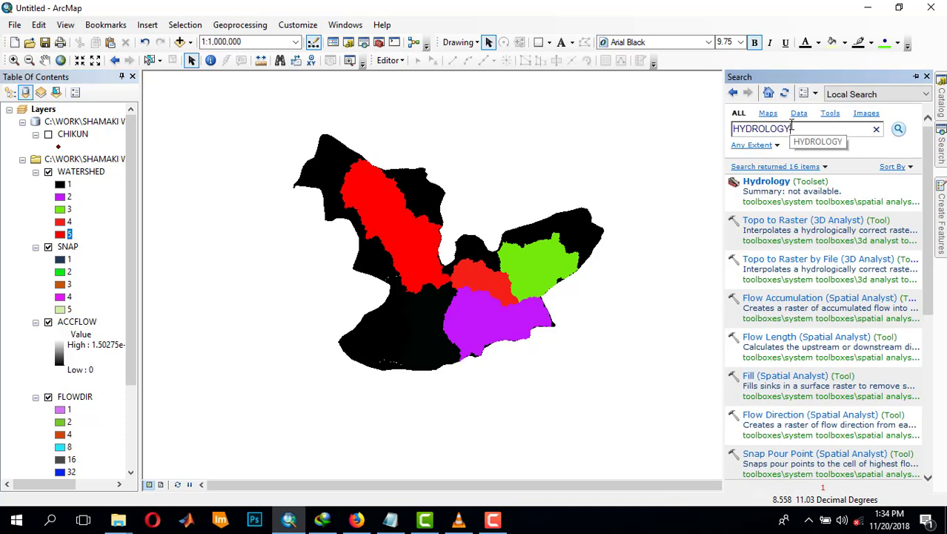
{"action": "left_click_drag", "start_coordinate": [792, 126], "coordinate": [596, 114]}
{"action": "type", "text": "RATER TO POLYGON"}
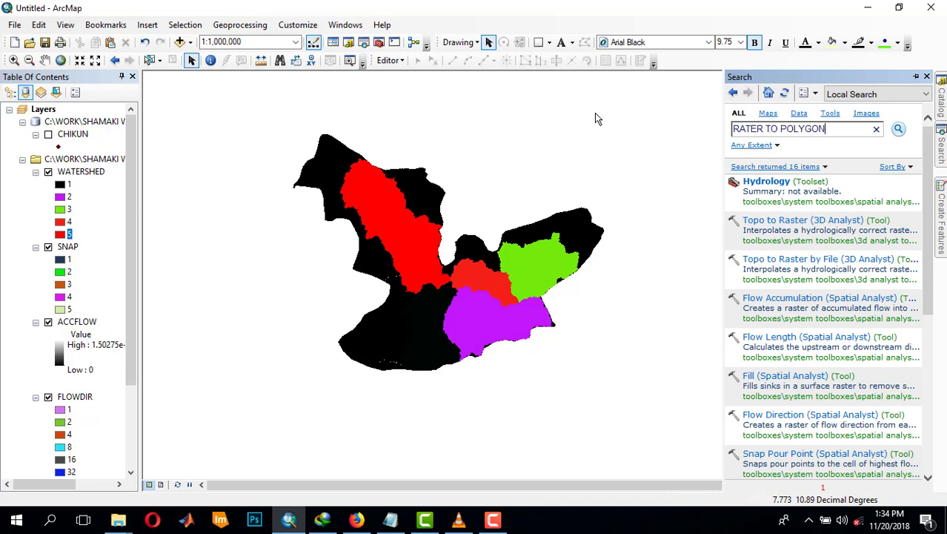
{"action": "key", "text": "Return"}
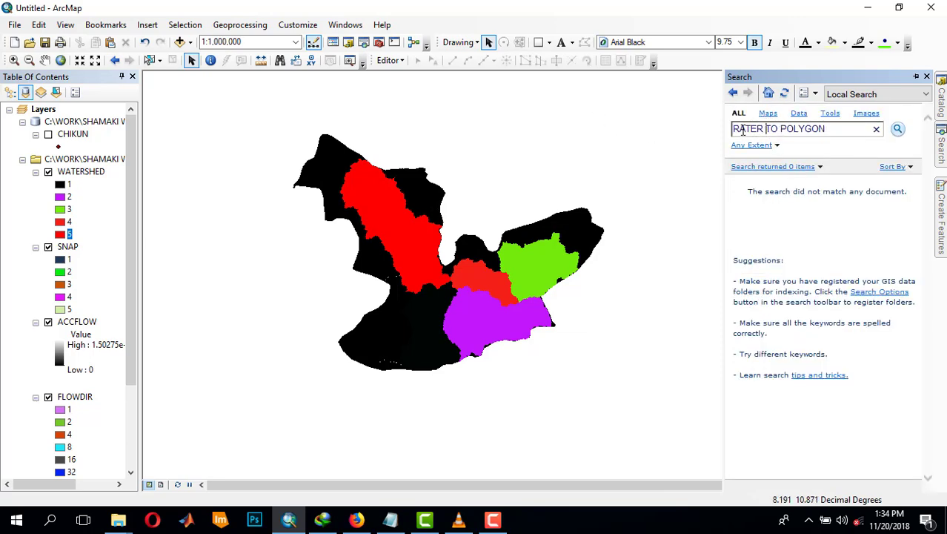
{"action": "left_click", "coordinate": [745, 129]}
{"action": "type", "text": "S"}
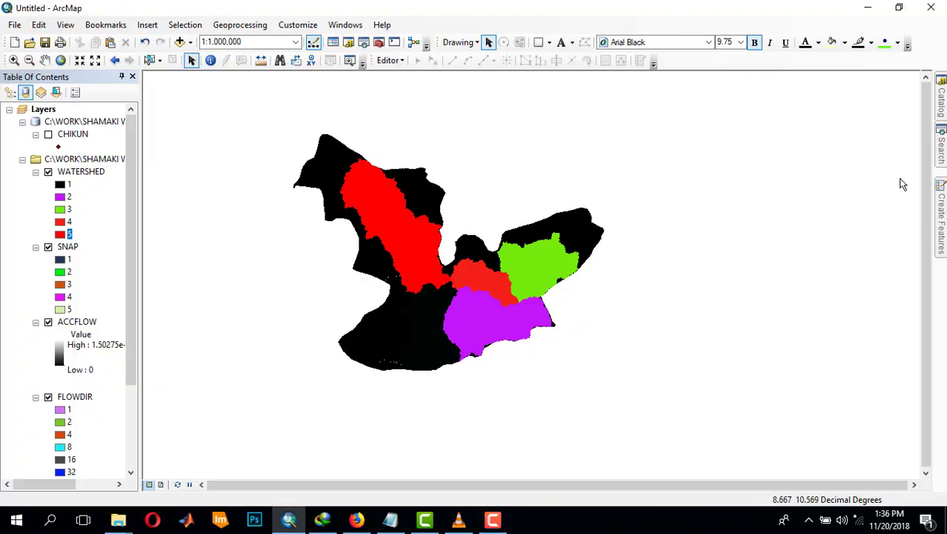
{"action": "left_click", "coordinate": [941, 149]}
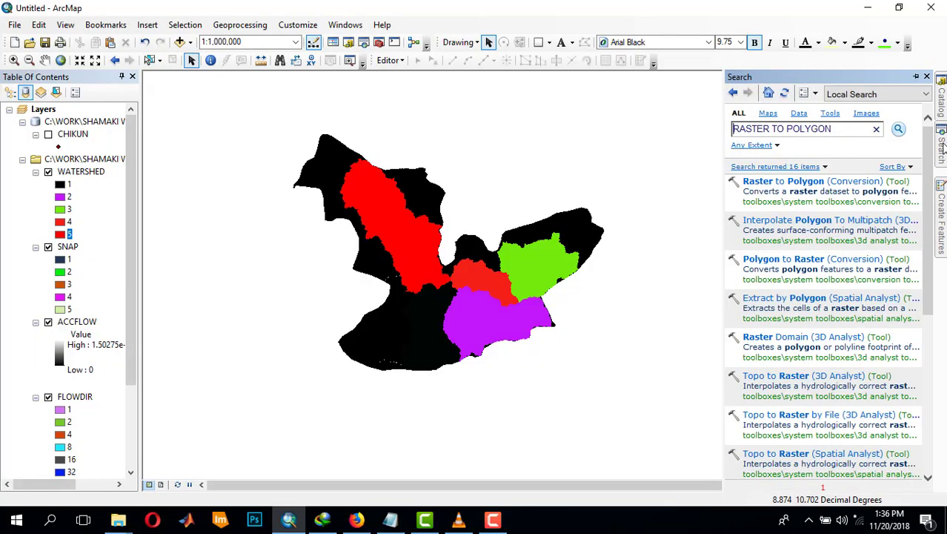
{"action": "left_click", "coordinate": [763, 185]}
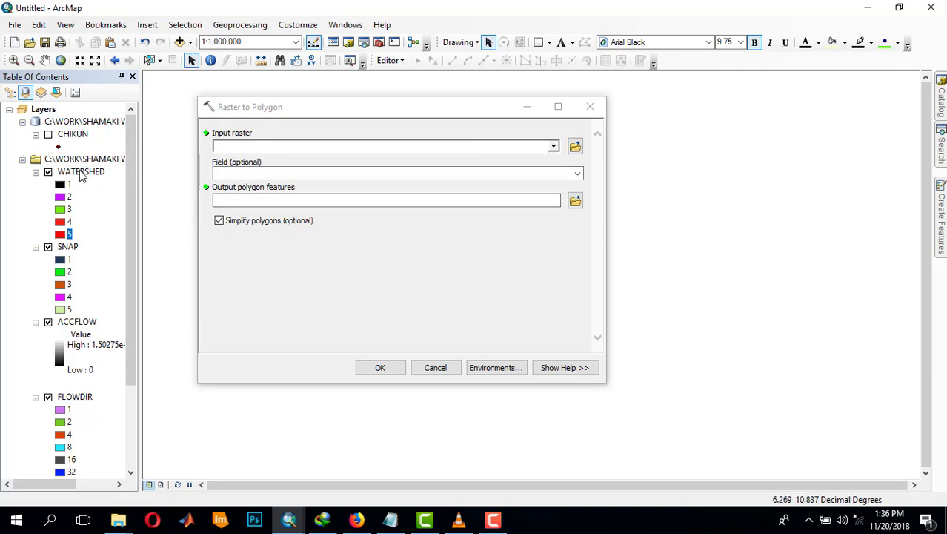
- Convert the WATERSHED raster to polygons, saving the output as WATERSHED in the CHIKUN.mdb geodatabase
{"action": "left_click", "coordinate": [82, 172]}
{"action": "left_click_drag", "start_coordinate": [231, 139], "coordinate": [237, 146]}
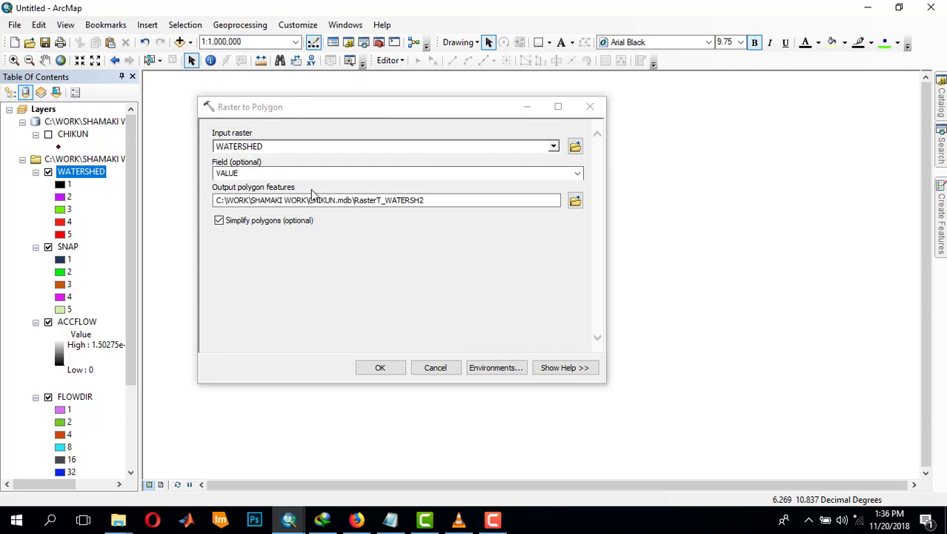
{"action": "left_click", "coordinate": [573, 205]}
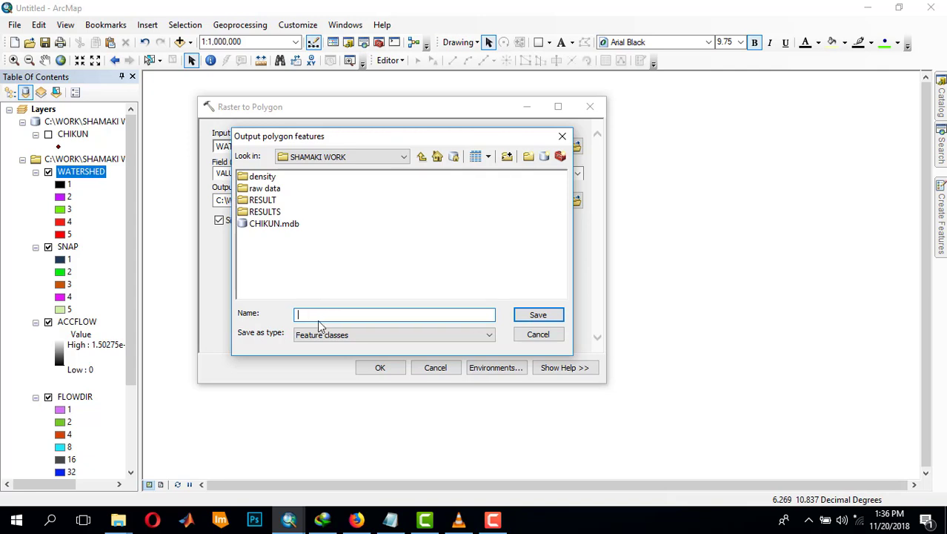
{"action": "double_click", "coordinate": [276, 224]}
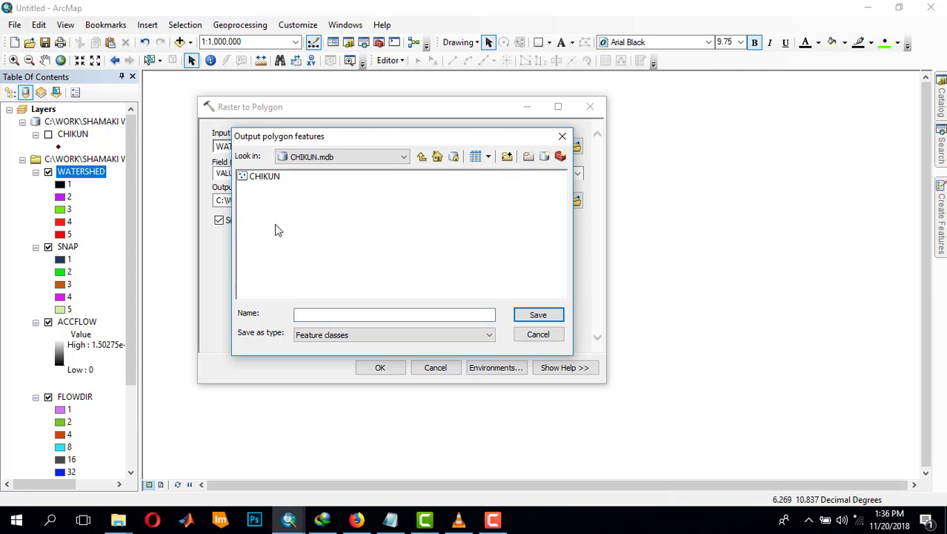
{"action": "left_click", "coordinate": [336, 314]}
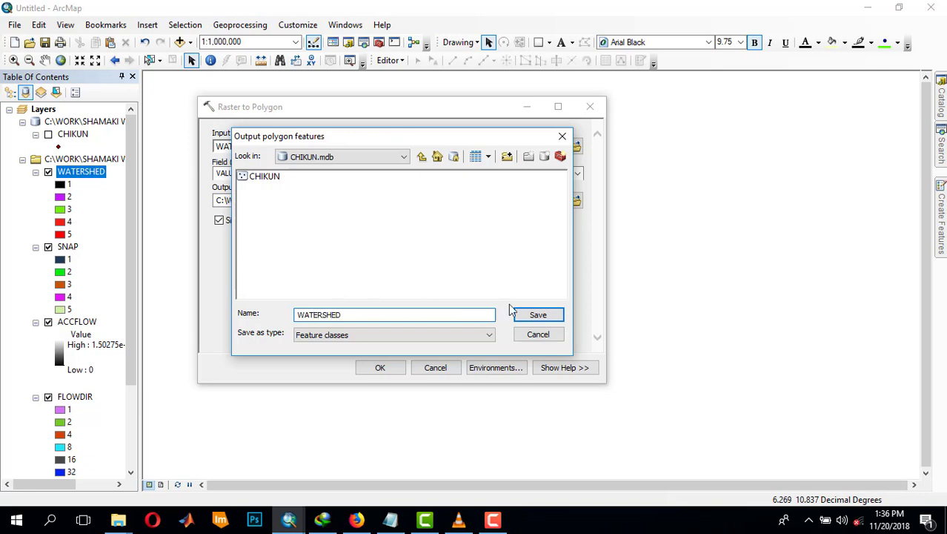
{"action": "left_click", "coordinate": [534, 314]}
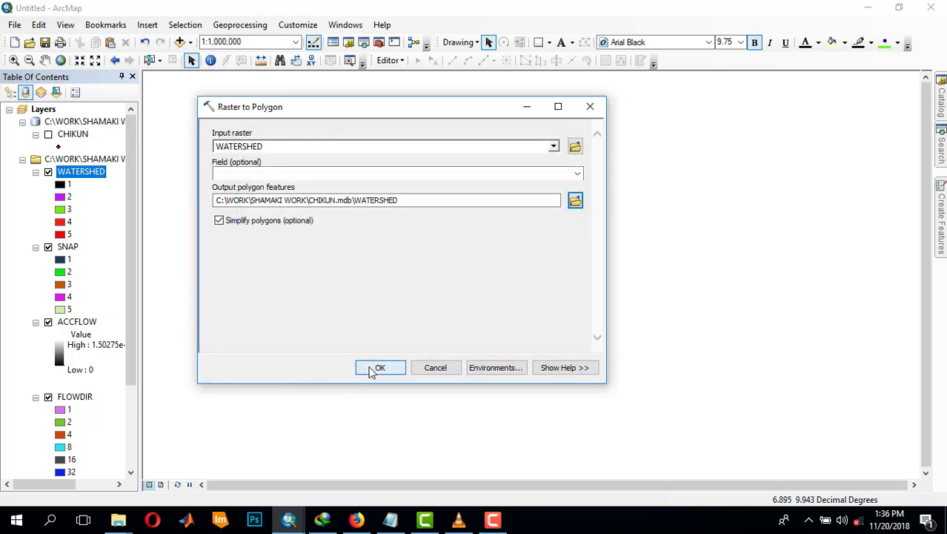
{"action": "left_click", "coordinate": [378, 368]}
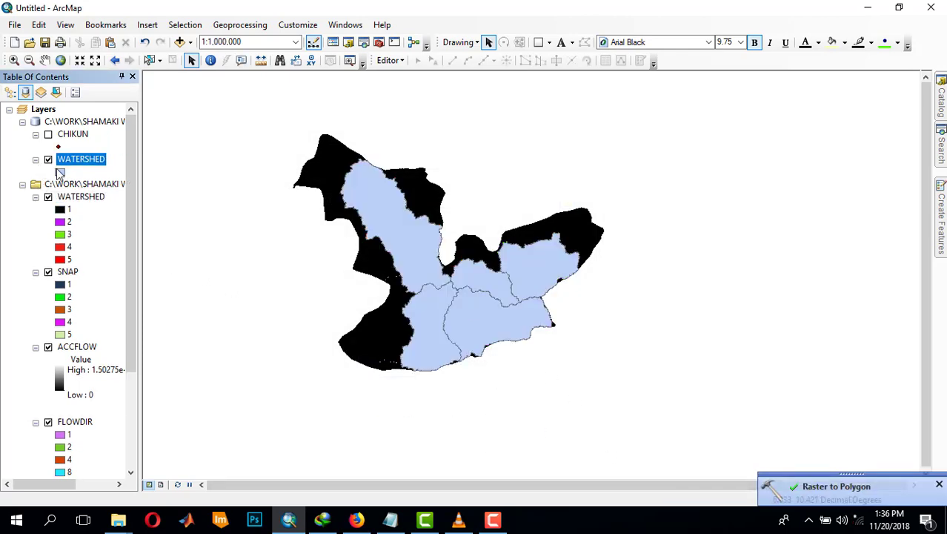
- Symbolize the WATERSHED polygon layer with no fill colour and a red outline of width 2
{"action": "left_click", "coordinate": [59, 172]}
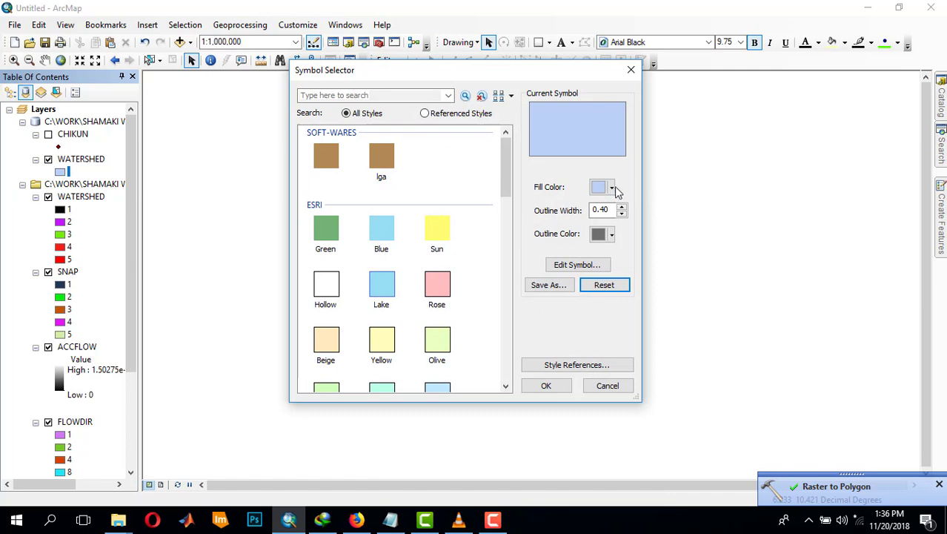
{"action": "left_click", "coordinate": [615, 190]}
{"action": "left_click", "coordinate": [624, 208]}
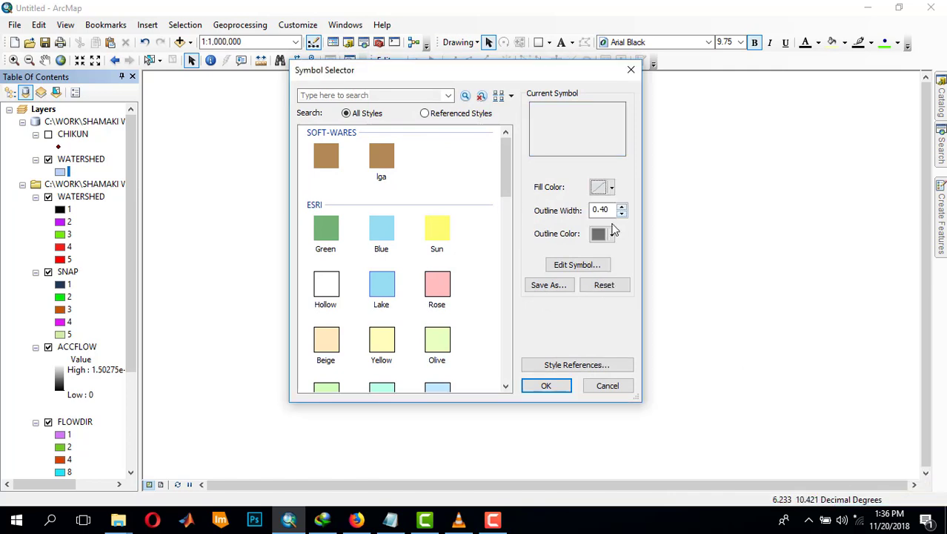
{"action": "left_click", "coordinate": [624, 209]}
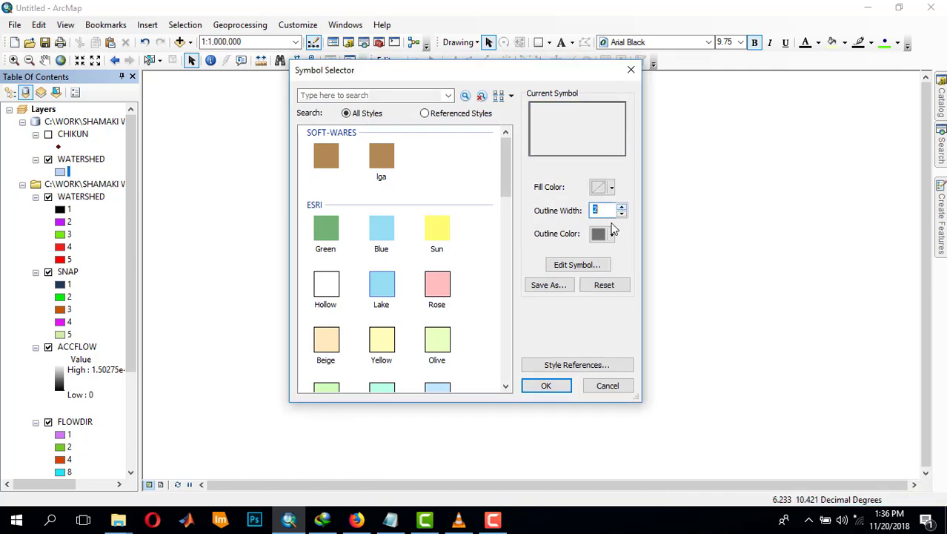
{"action": "left_click", "coordinate": [611, 234]}
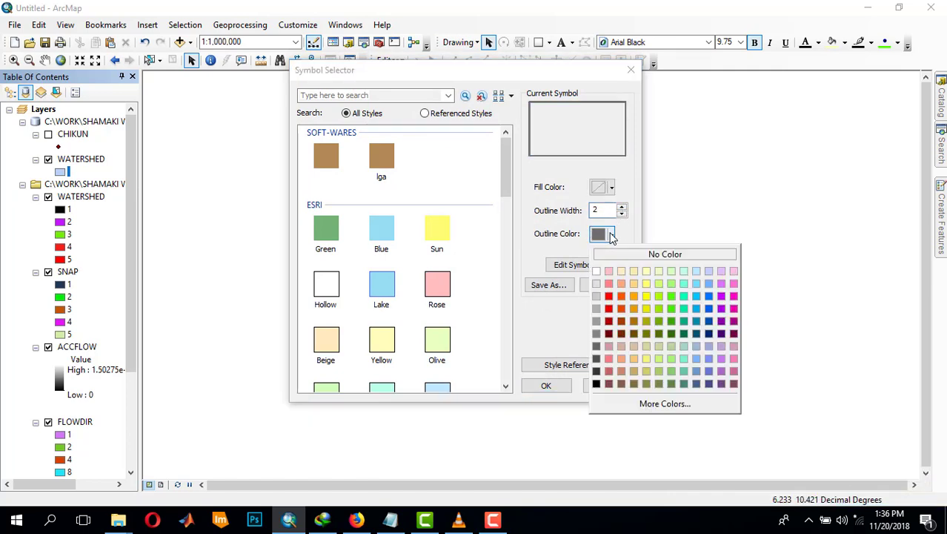
{"action": "left_click", "coordinate": [609, 318]}
{"action": "left_click", "coordinate": [545, 385]}
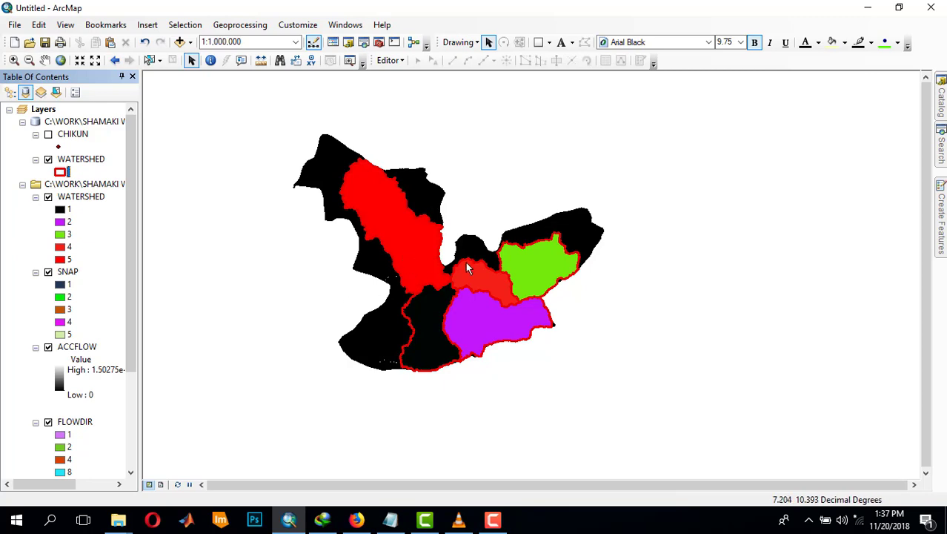
- Search the tools for EXTRACT BY MASK and open the Extract by Mask Spatial Analyst tool
{"action": "scroll", "coordinate": [544, 301], "scroll_direction": "up", "scroll_amount": 2}
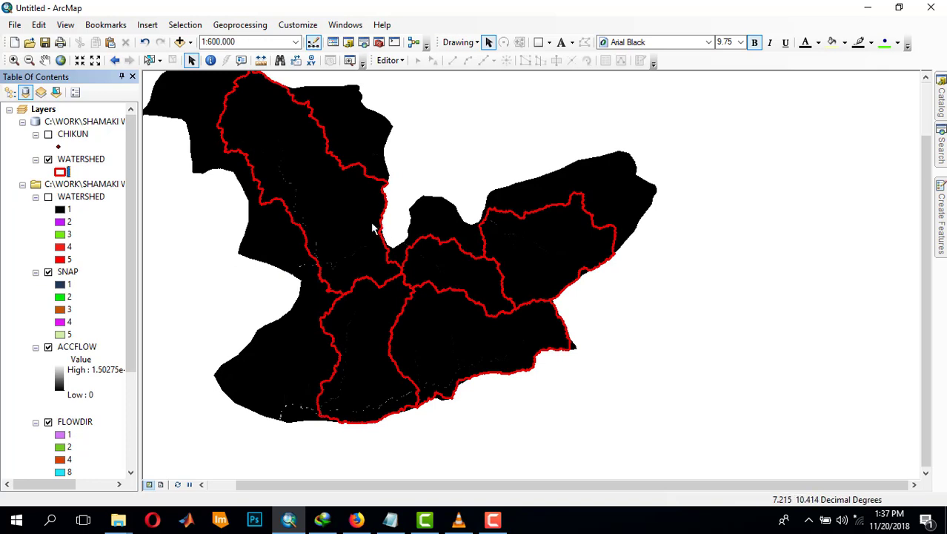
{"action": "left_click", "coordinate": [941, 157]}
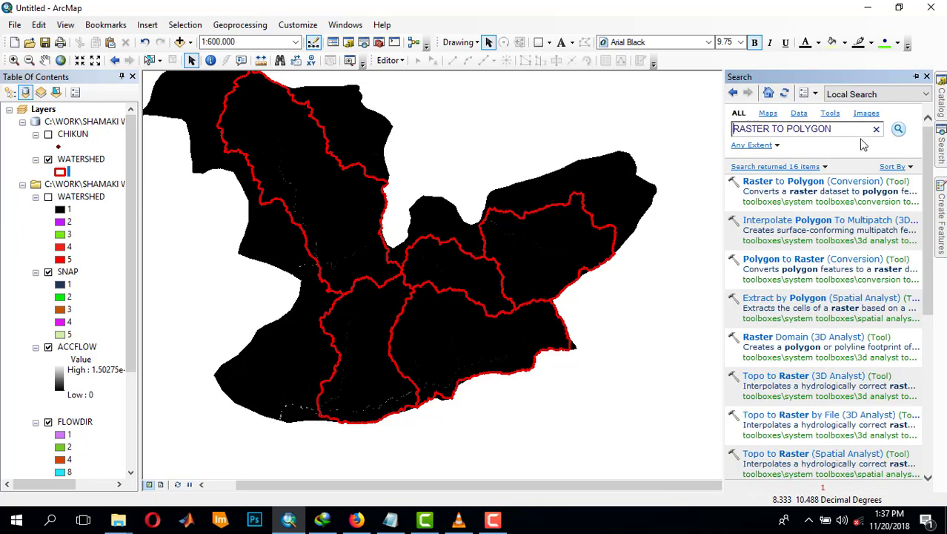
{"action": "left_click_drag", "start_coordinate": [858, 128], "coordinate": [621, 135]}
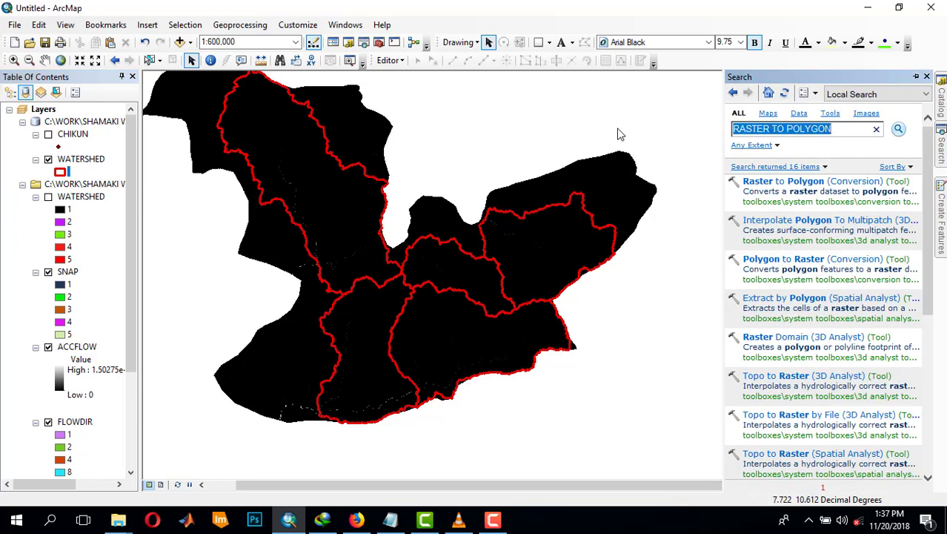
{"action": "type", "text": "EXTRACT"}
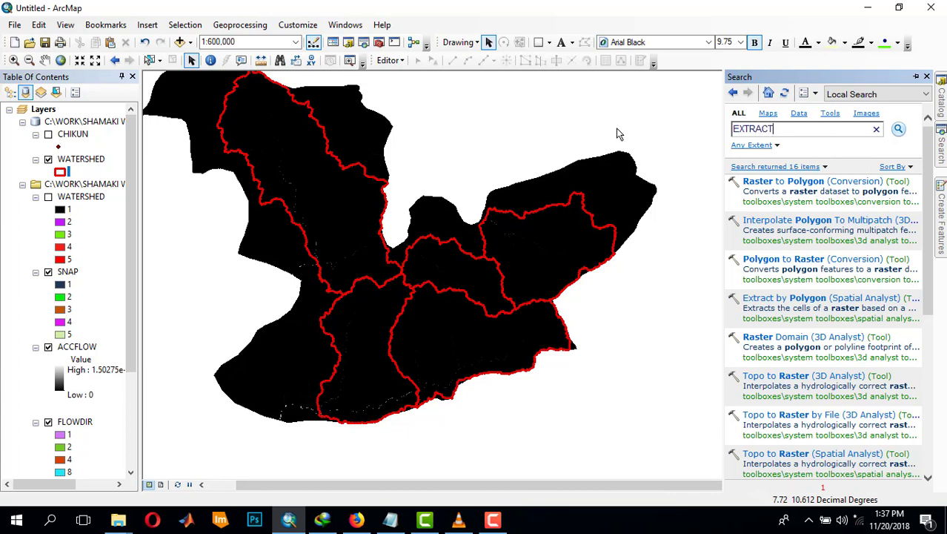
{"action": "type", "text": " BY MASK"}
{"action": "key", "text": "Return"}
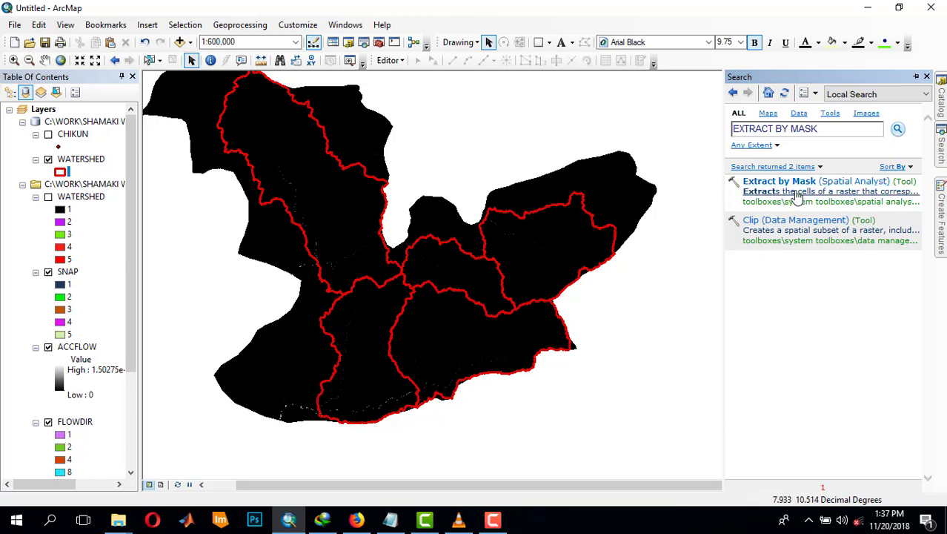
{"action": "left_click", "coordinate": [794, 184]}
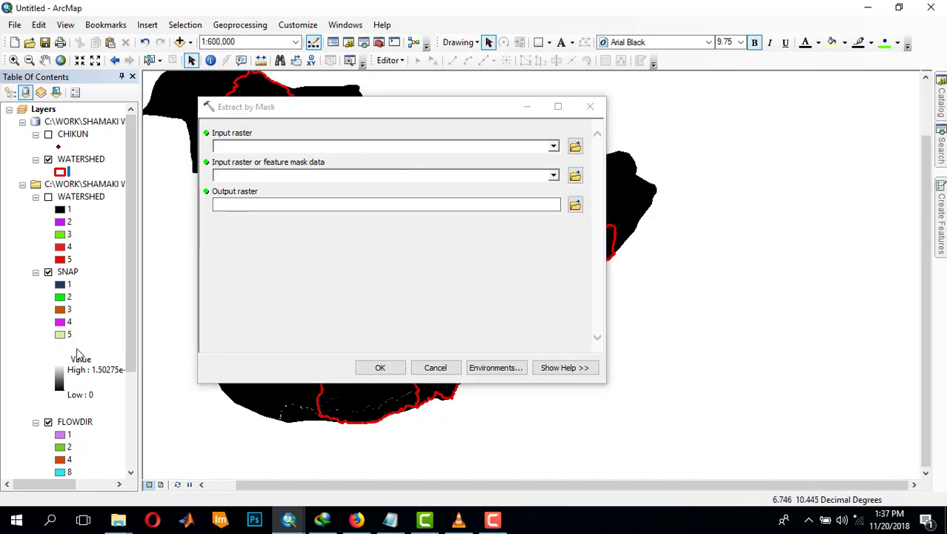
- Run Extract by Mask on ACCFLOW with the WATERSHED polygons as mask, saving the output raster as MASK in the SHAMAKI WORK folder
{"action": "left_click_drag", "start_coordinate": [77, 346], "coordinate": [270, 152]}
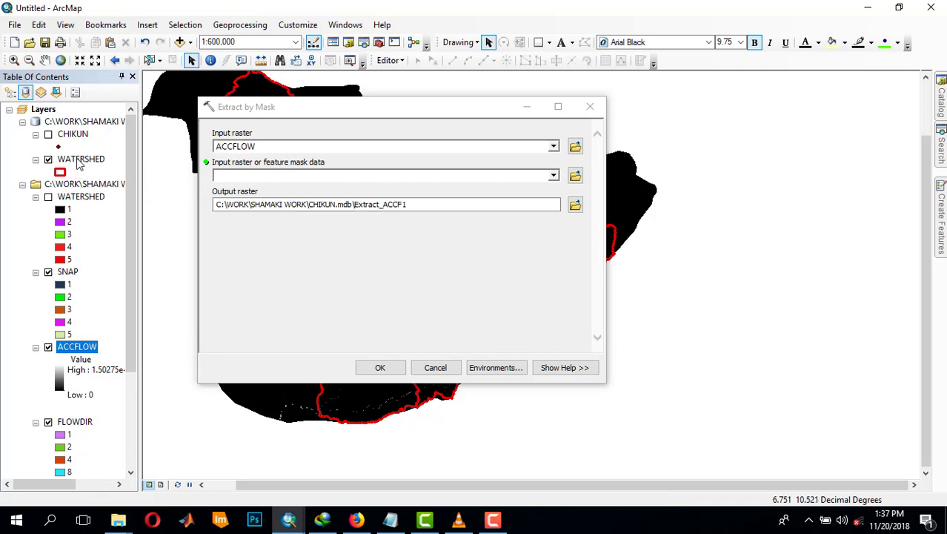
{"action": "left_click_drag", "start_coordinate": [79, 158], "coordinate": [269, 182]}
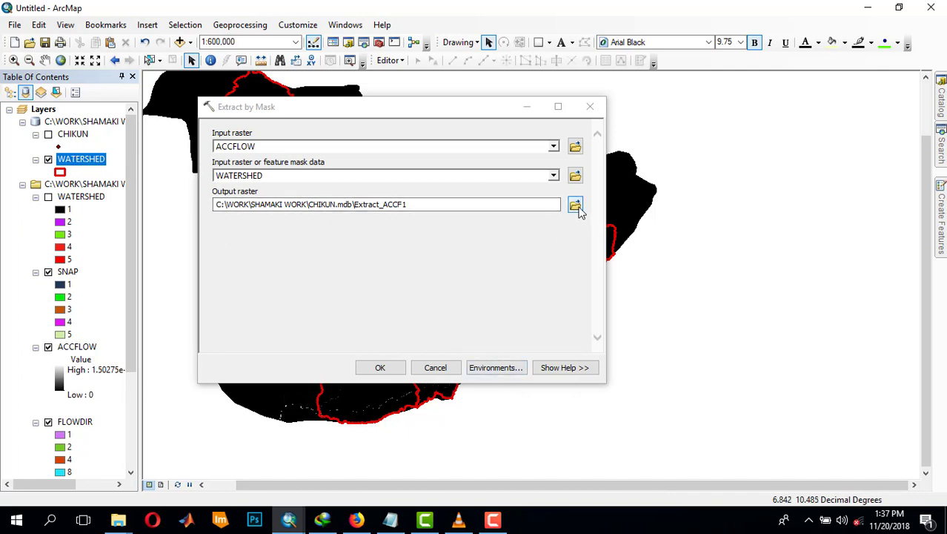
{"action": "left_click", "coordinate": [575, 204]}
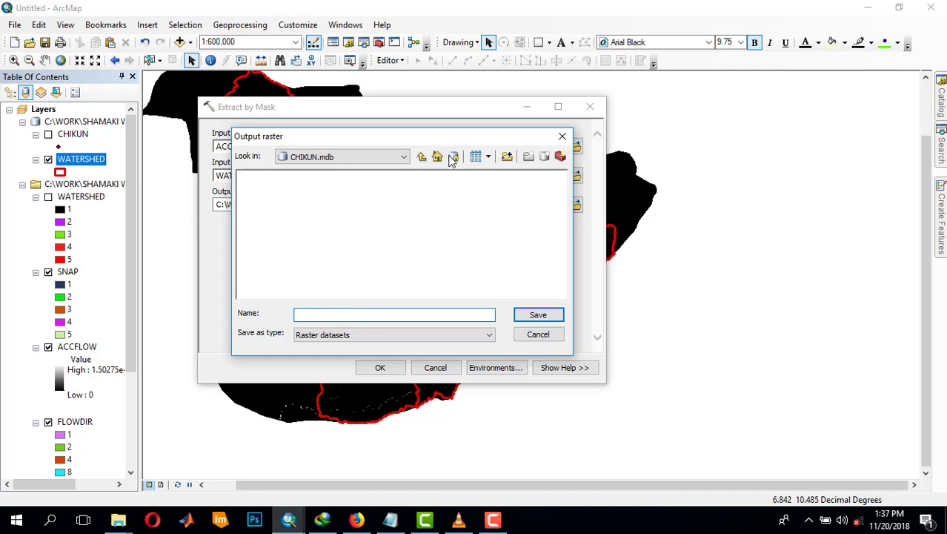
{"action": "left_click", "coordinate": [422, 157]}
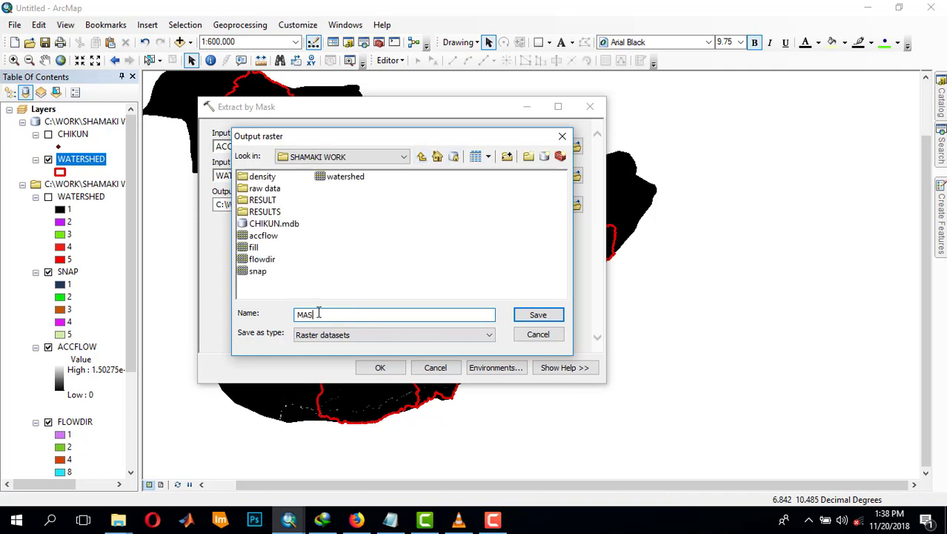
{"action": "type", "text": "MASK"}
{"action": "left_click", "coordinate": [538, 315]}
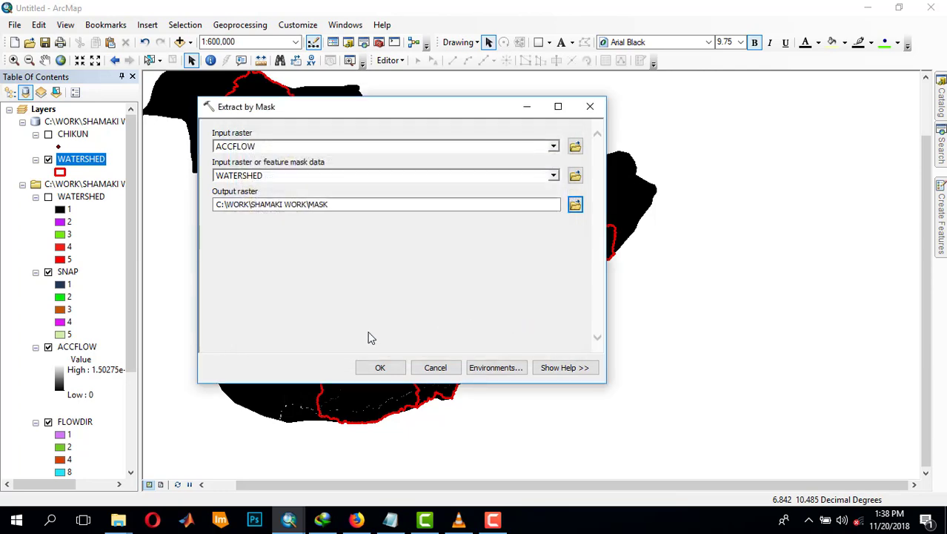
{"action": "left_click", "coordinate": [378, 367]}
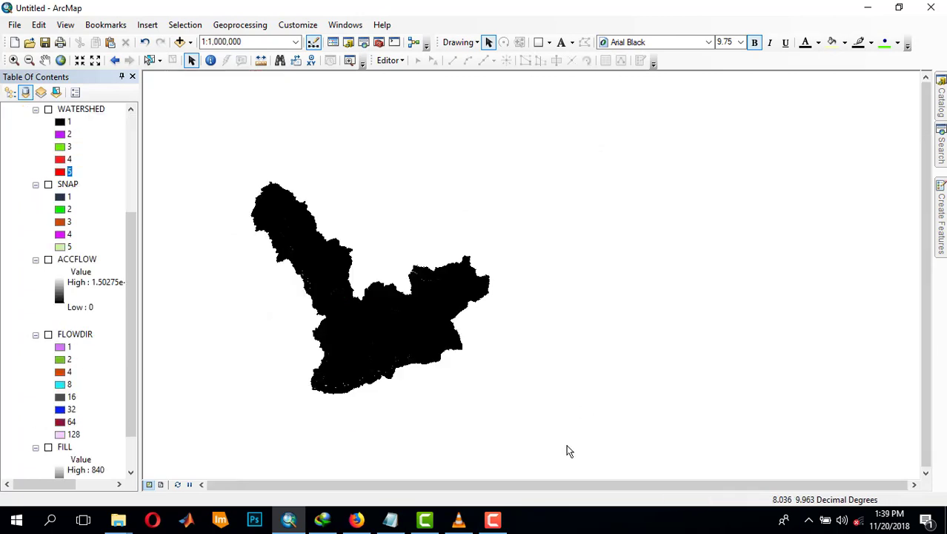
- Open the Raster Calculator from the Map Algebra tools of Spatial Analyst and bring its window to the front
{"action": "left_click", "coordinate": [941, 96]}
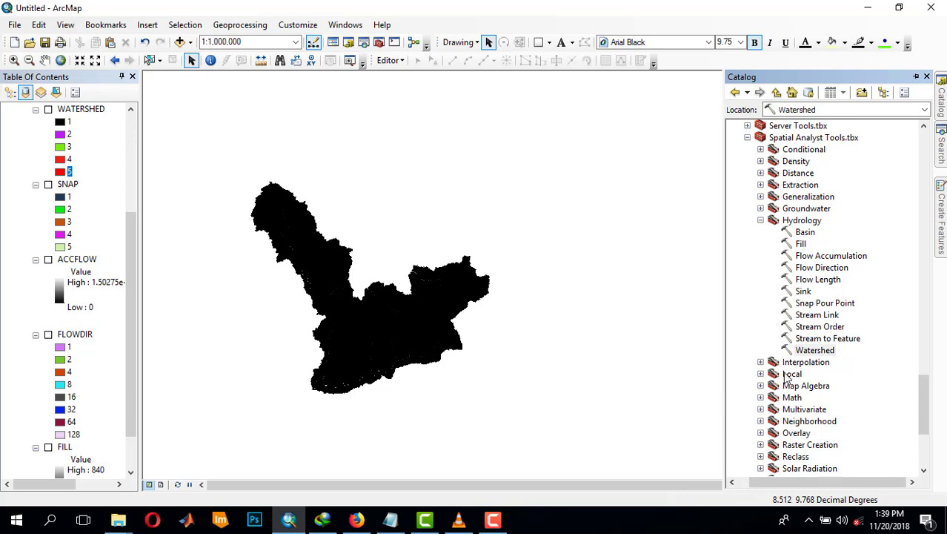
{"action": "left_click", "coordinate": [760, 386]}
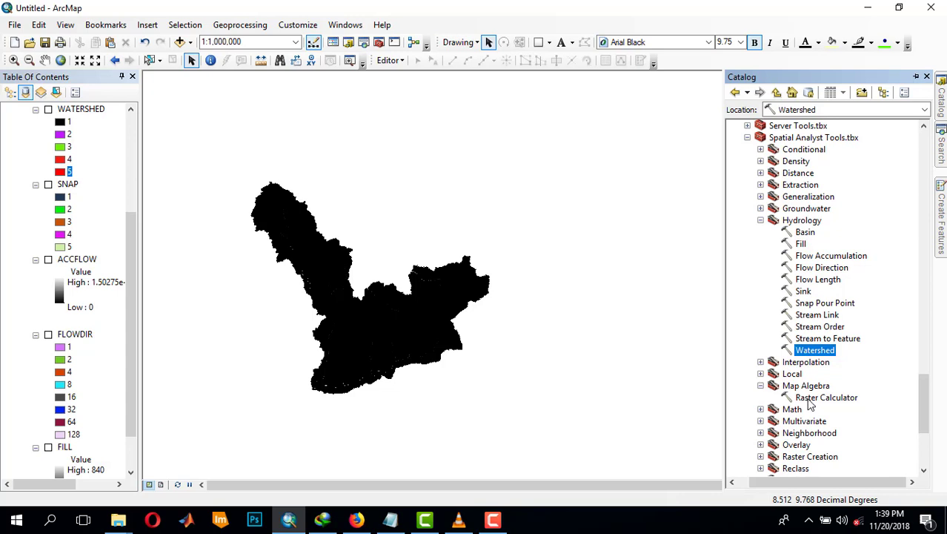
{"action": "double_click", "coordinate": [810, 398]}
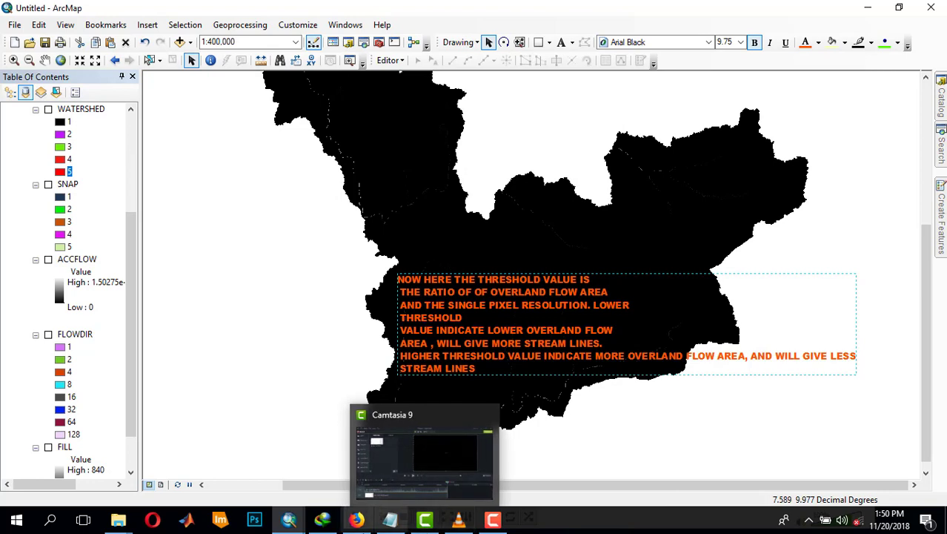
{"action": "mouse_move", "coordinate": [291, 521]}
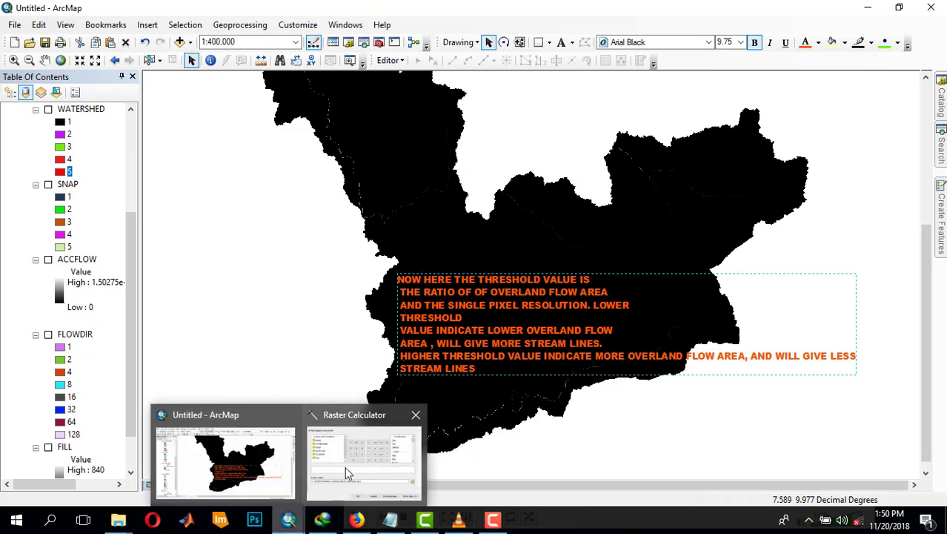
{"action": "left_click", "coordinate": [344, 466]}
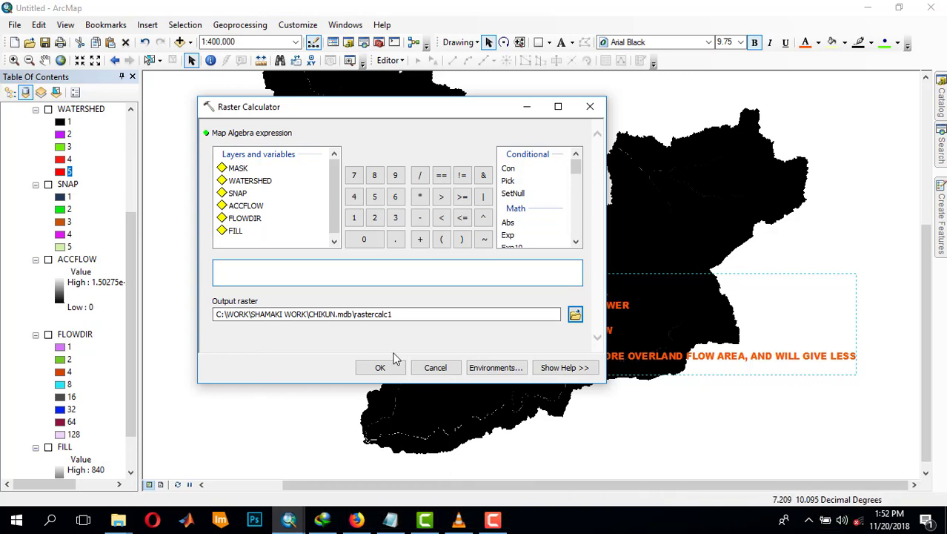
- Build the map algebra expression "MASK" > 500 in the Raster Calculator
{"action": "double_click", "coordinate": [238, 168]}
{"action": "left_click", "coordinate": [441, 197]}
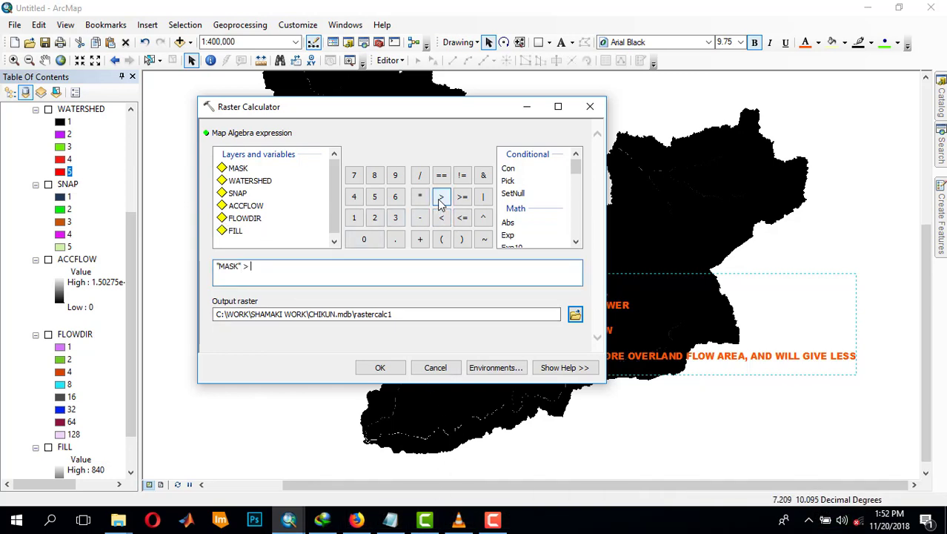
{"action": "left_click", "coordinate": [374, 197]}
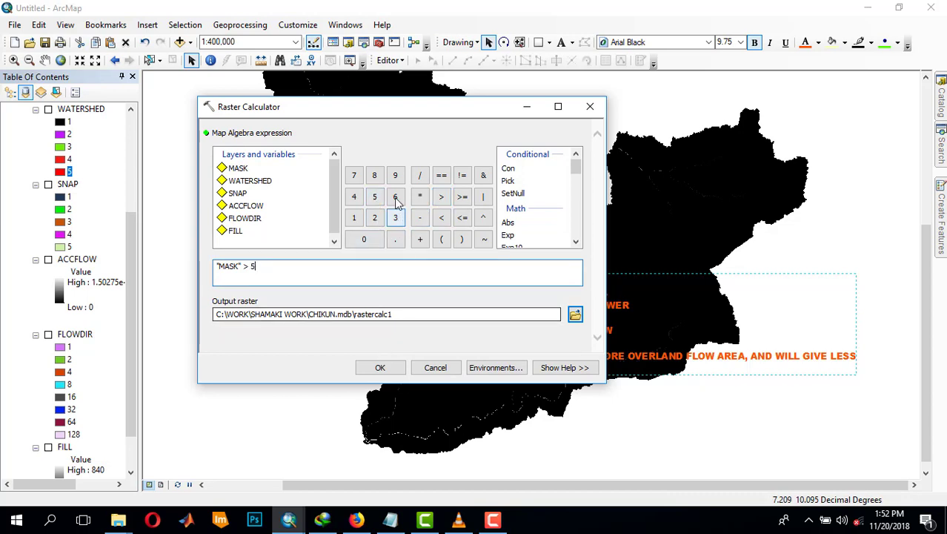
{"action": "left_click", "coordinate": [369, 240]}
{"action": "left_click", "coordinate": [368, 240]}
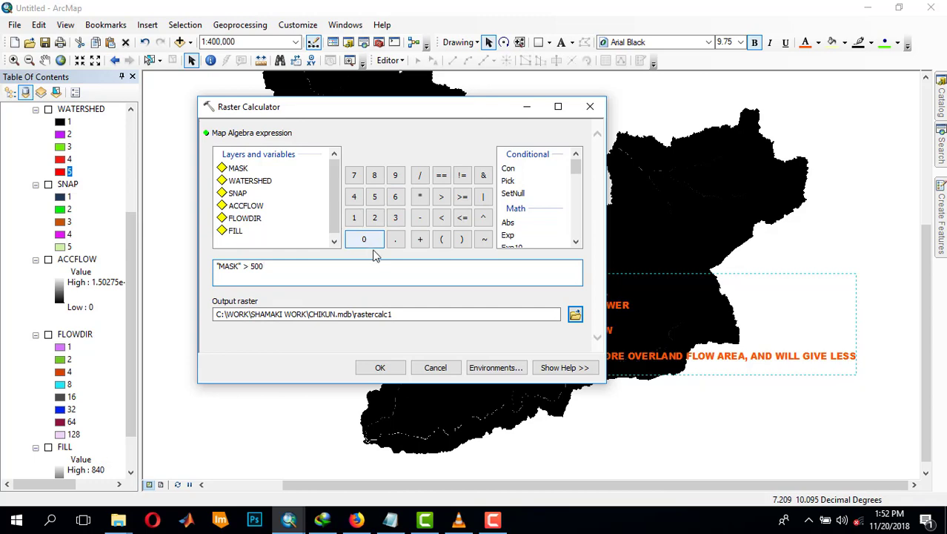
- Name the Raster Calculator output STREAMLINES in the SHAMAKI WORK folder and run the calculation
{"action": "left_click", "coordinate": [575, 315]}
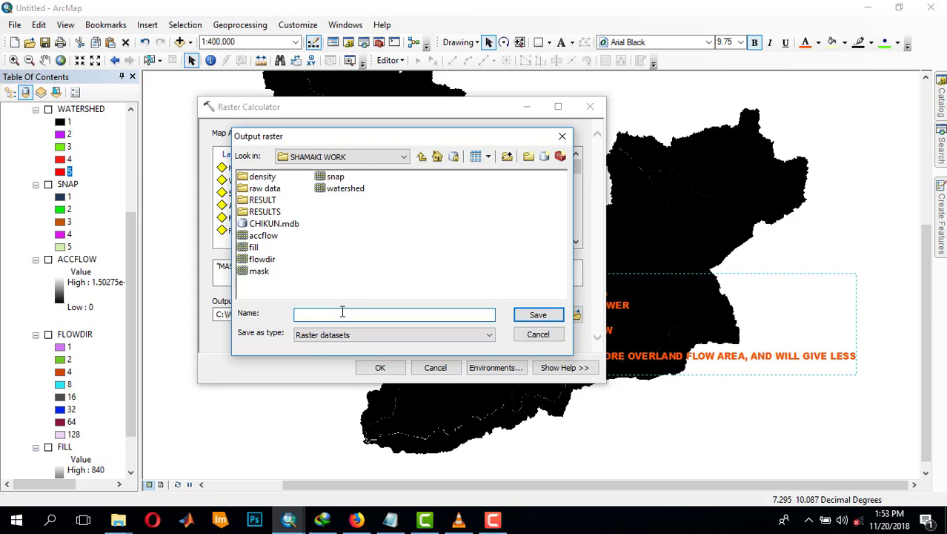
{"action": "type", "text": "STREAMLINES"}
{"action": "left_click", "coordinate": [538, 315]}
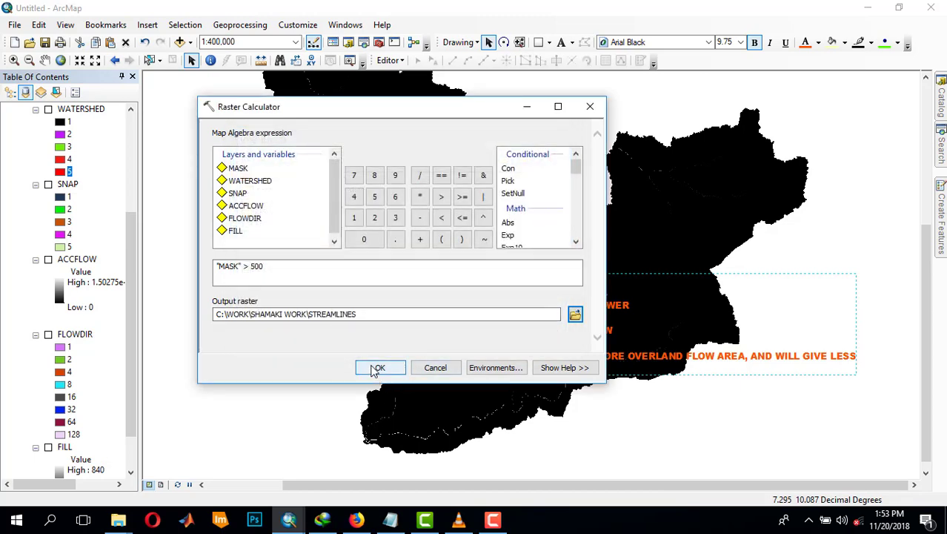
{"action": "left_click", "coordinate": [377, 371]}
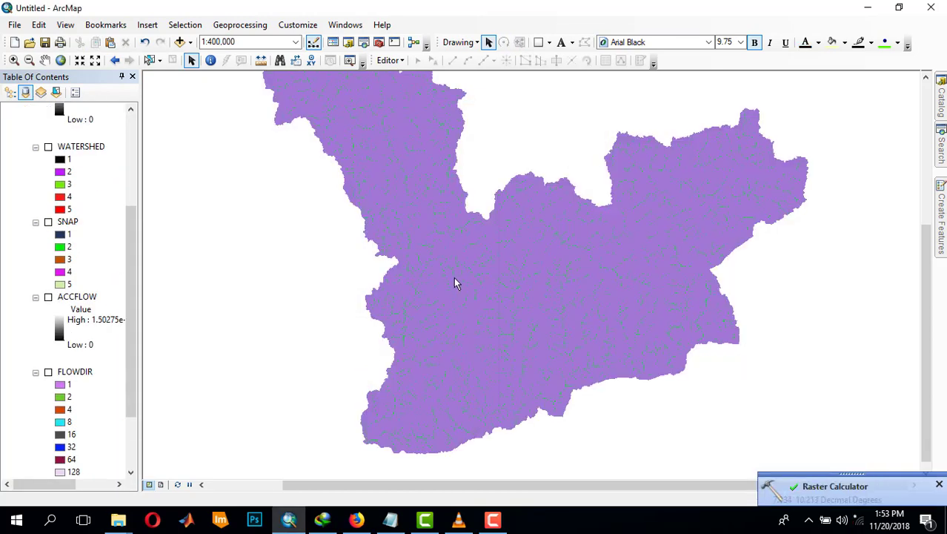
{"action": "left_click_drag", "start_coordinate": [417, 148], "coordinate": [517, 315]}
{"action": "scroll", "coordinate": [558, 216], "scroll_direction": "down", "scroll_amount": 3}
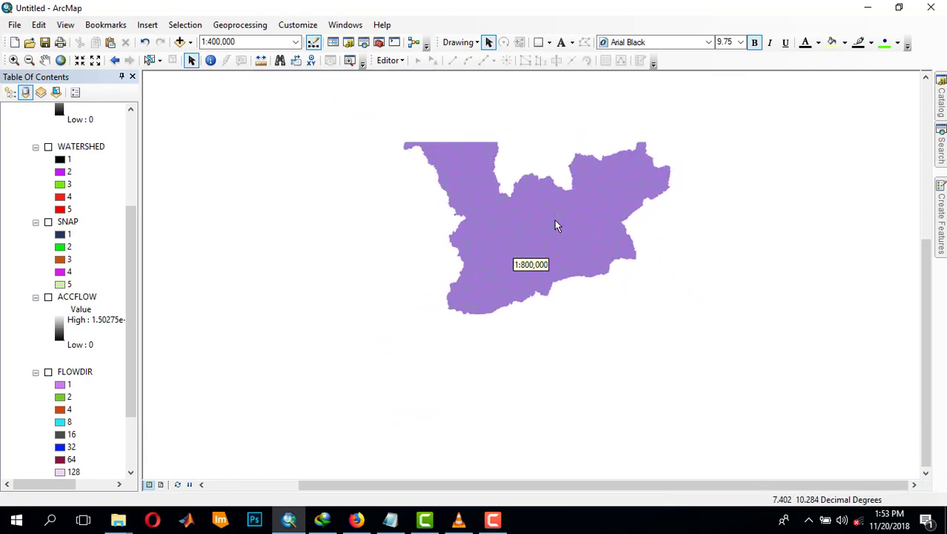
- Examine the STREAMLINES raster across the whole watershed, checking the stream cells against the background at close and wide scales
{"action": "scroll", "coordinate": [558, 223], "scroll_direction": "up", "scroll_amount": 5}
{"action": "scroll", "coordinate": [560, 259], "scroll_direction": "up", "scroll_amount": 2}
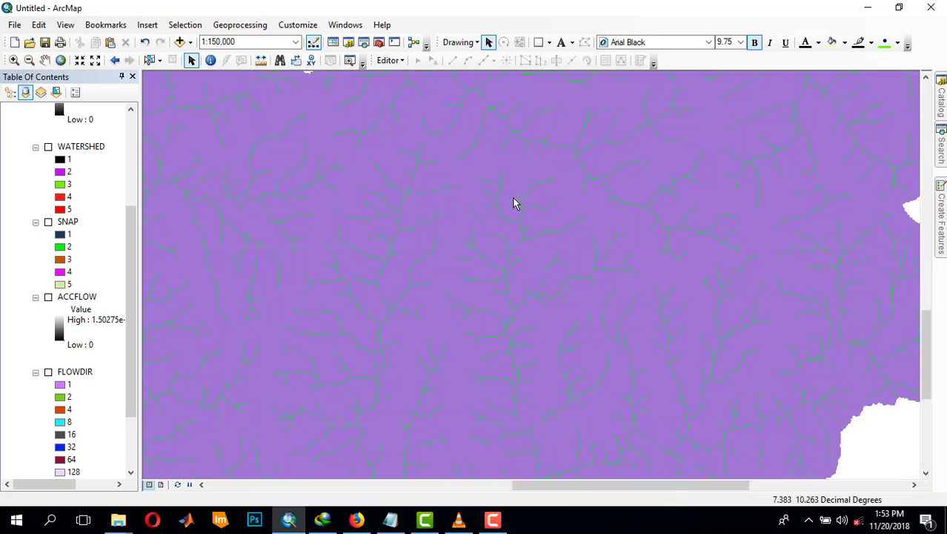
{"action": "left_click_drag", "start_coordinate": [517, 204], "coordinate": [642, 423]}
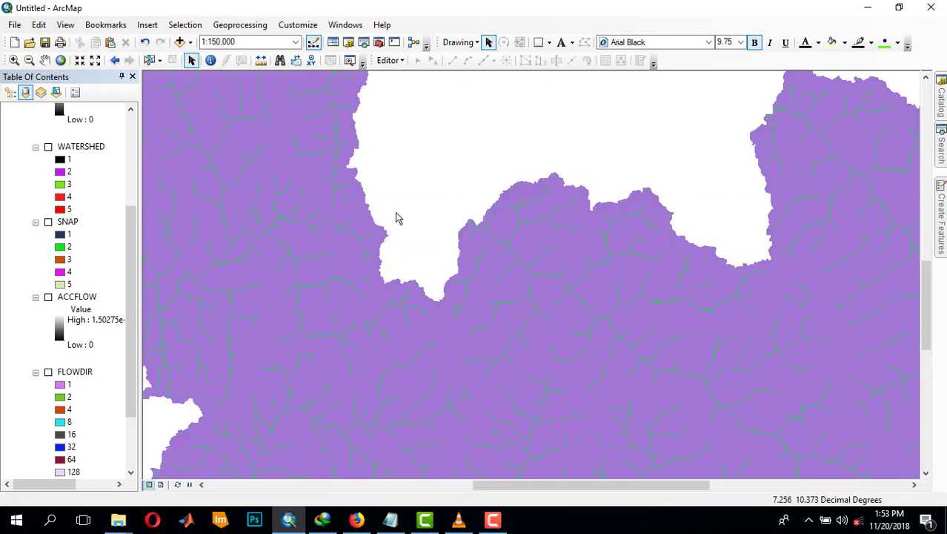
{"action": "left_click_drag", "start_coordinate": [396, 216], "coordinate": [799, 277]}
{"action": "left_click_drag", "start_coordinate": [598, 119], "coordinate": [501, 277]}
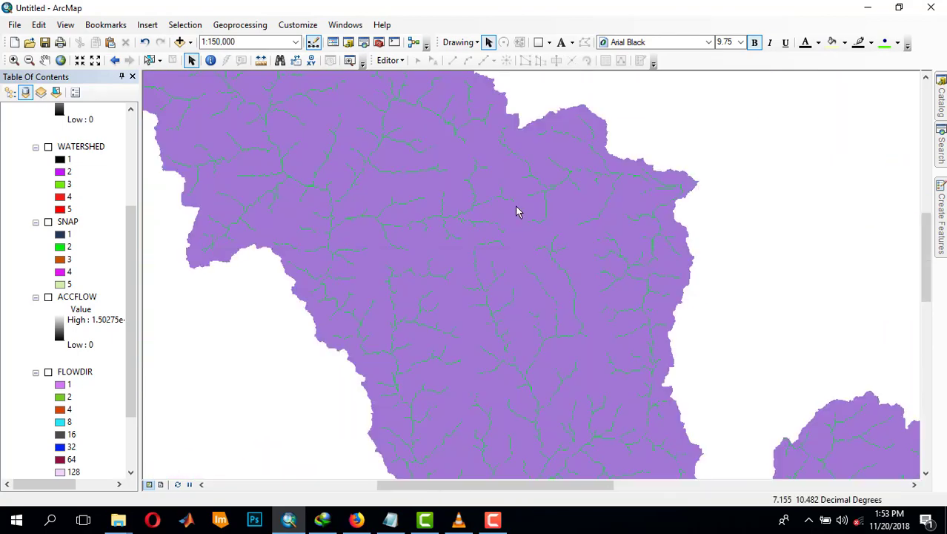
{"action": "left_click_drag", "start_coordinate": [518, 208], "coordinate": [704, 387]}
{"action": "left_click_drag", "start_coordinate": [627, 380], "coordinate": [362, 65]}
{"action": "left_click_drag", "start_coordinate": [534, 309], "coordinate": [439, 37]}
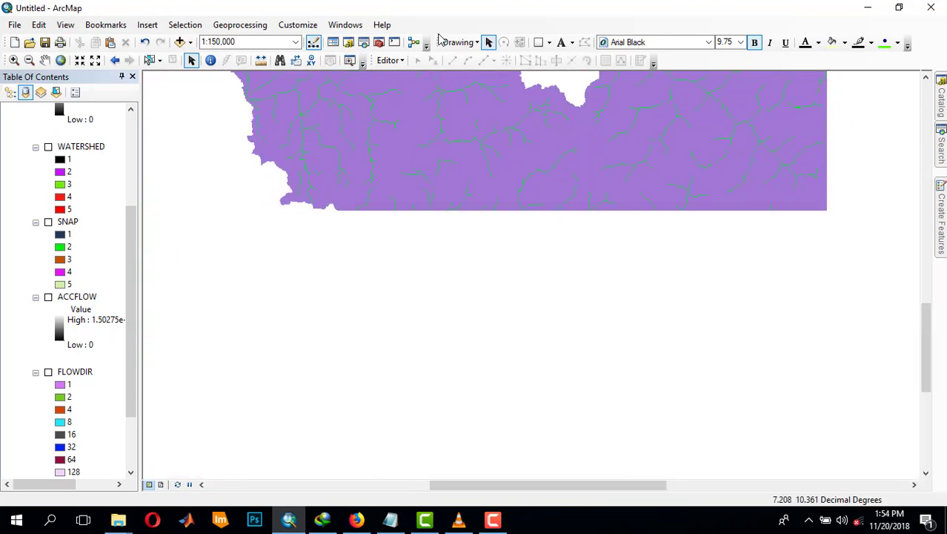
{"action": "left_click_drag", "start_coordinate": [585, 245], "coordinate": [526, 115]}
{"action": "scroll", "coordinate": [622, 297], "scroll_direction": "down", "scroll_amount": 3}
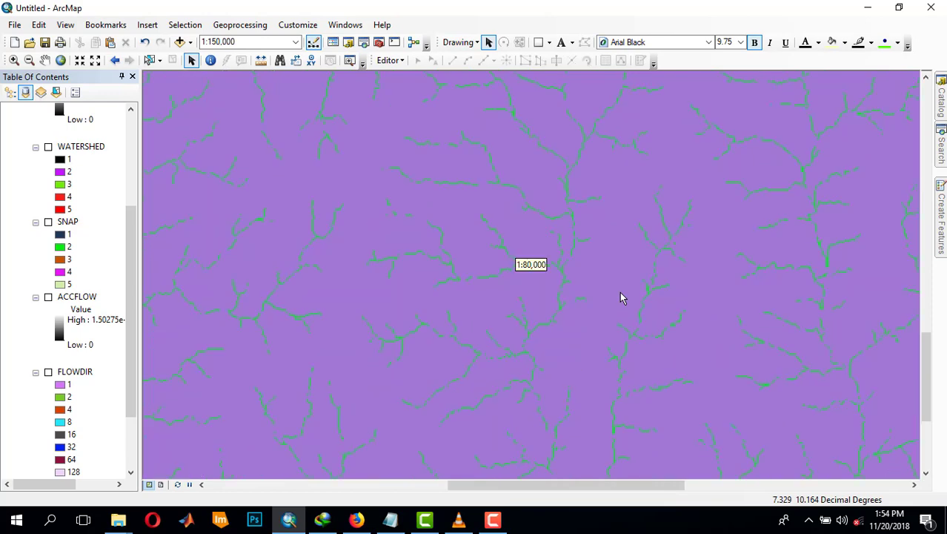
{"action": "scroll", "coordinate": [619, 300], "scroll_direction": "up", "scroll_amount": 5}
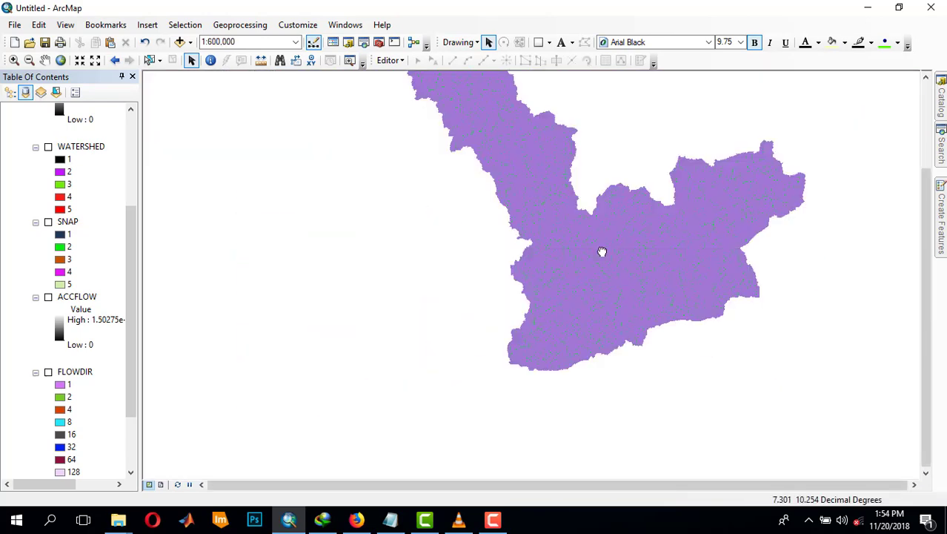
{"action": "left_click_drag", "start_coordinate": [603, 253], "coordinate": [594, 358]}
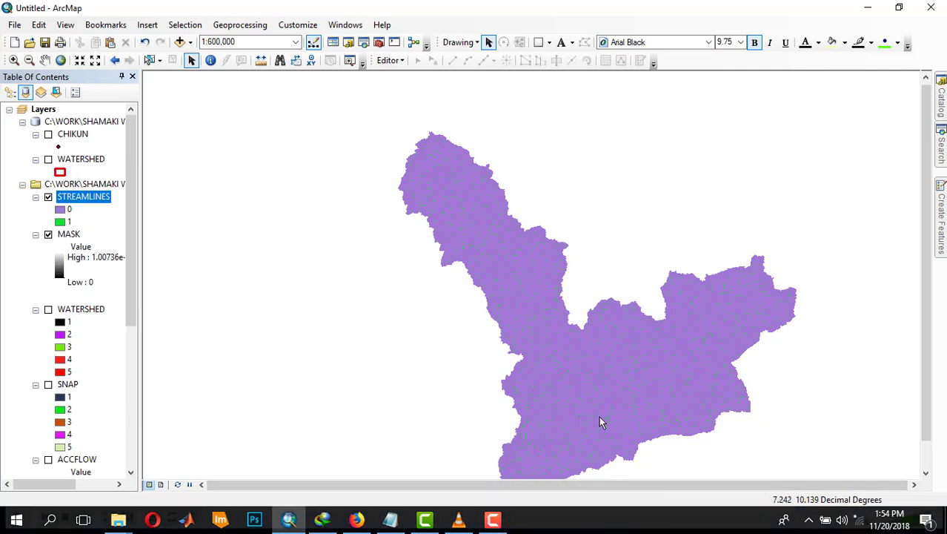
- Search for RASTER TO POLYLINES and open the Raster to Polyline conversion tool
{"action": "left_click", "coordinate": [942, 156]}
{"action": "left_click_drag", "start_coordinate": [834, 129], "coordinate": [628, 146]}
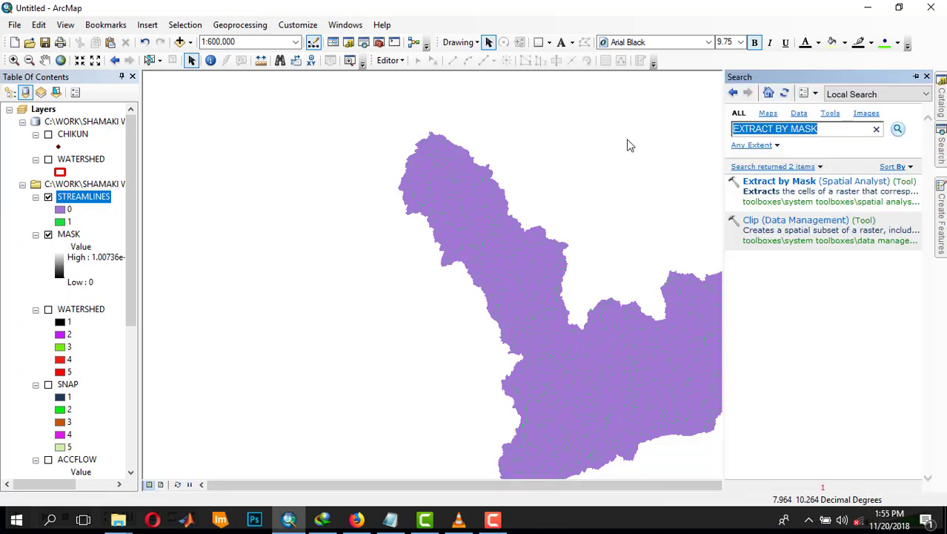
{"action": "type", "text": "R"}
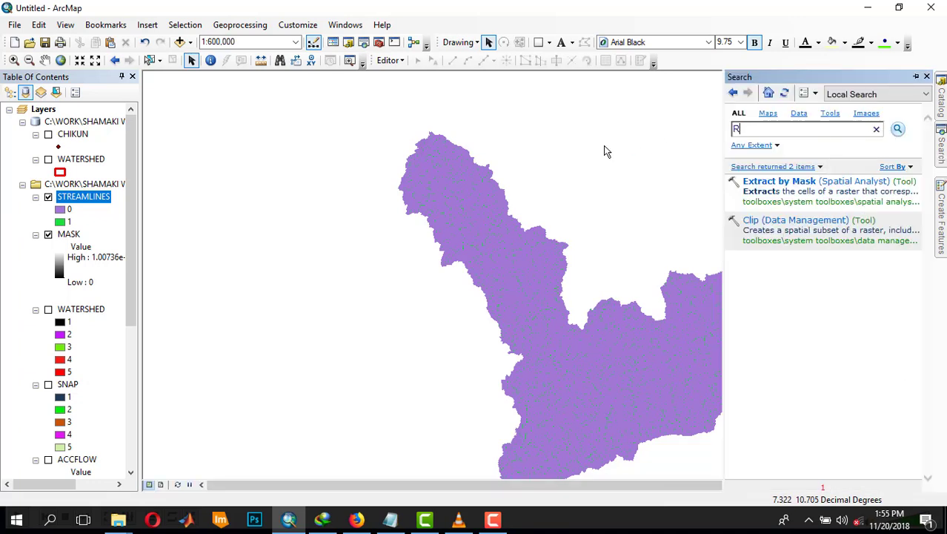
{"action": "type", "text": "ASTER TO PO"}
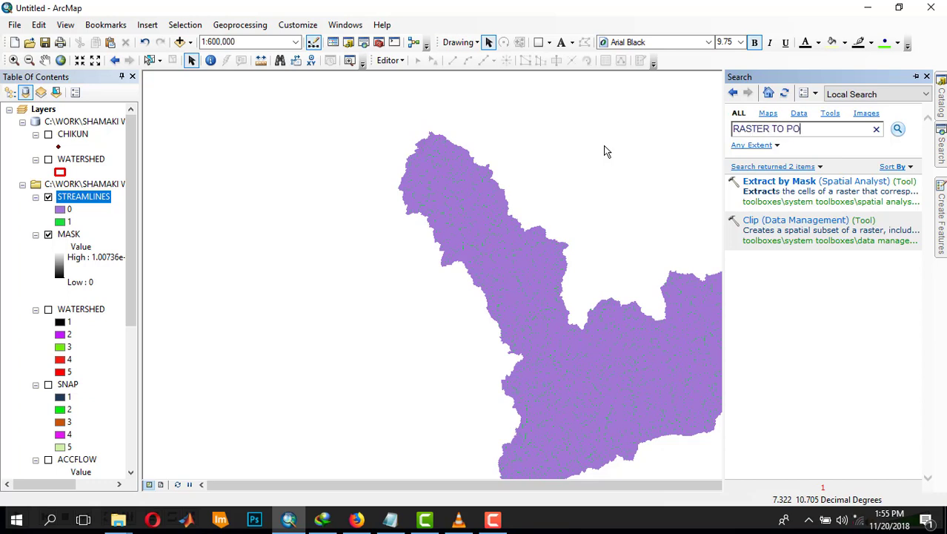
{"action": "type", "text": "LYLI"}
{"action": "type", "text": "NES"}
{"action": "key", "text": "Return"}
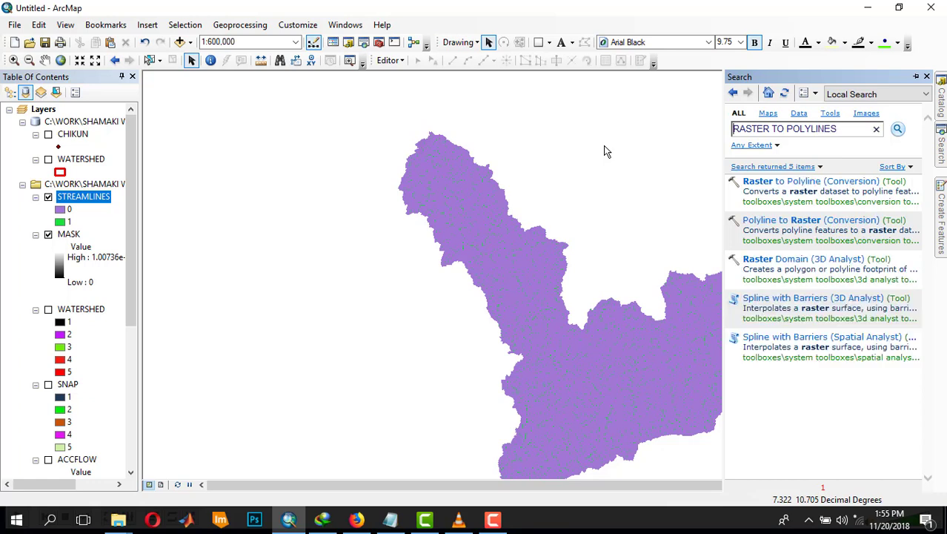
{"action": "left_click", "coordinate": [770, 181]}
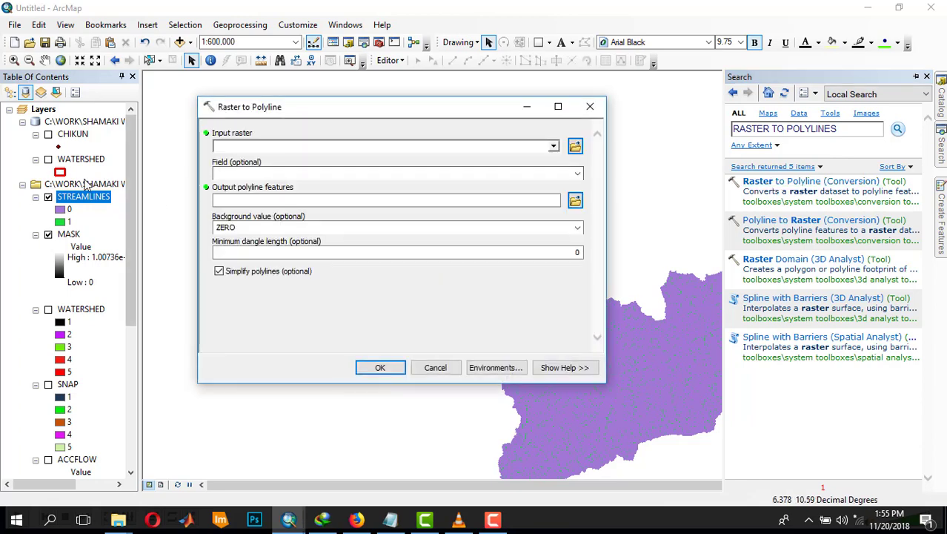
- Run Raster to Polyline on the STREAMLINES raster, saving the output features as STREAMLINES in CHIKUN.mdb
{"action": "left_click_drag", "start_coordinate": [64, 194], "coordinate": [241, 143]}
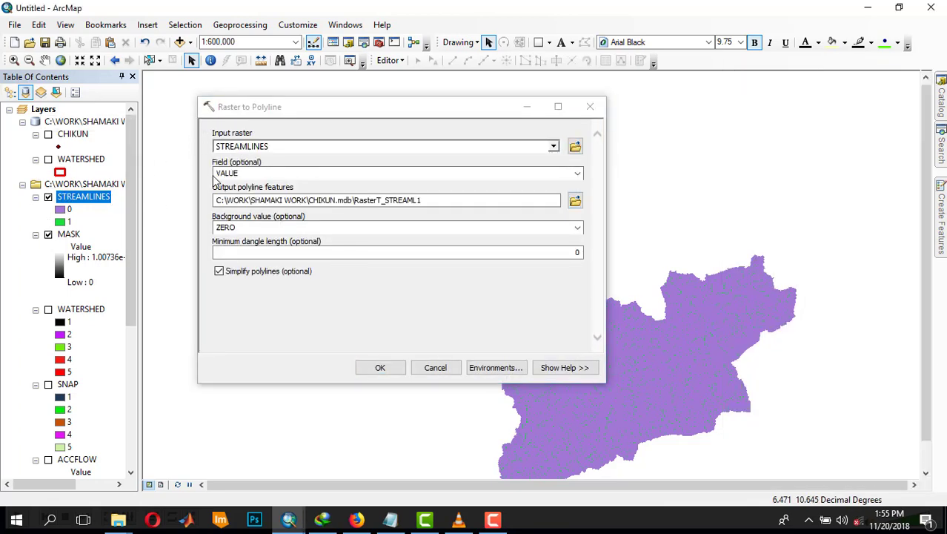
{"action": "left_click", "coordinate": [575, 202]}
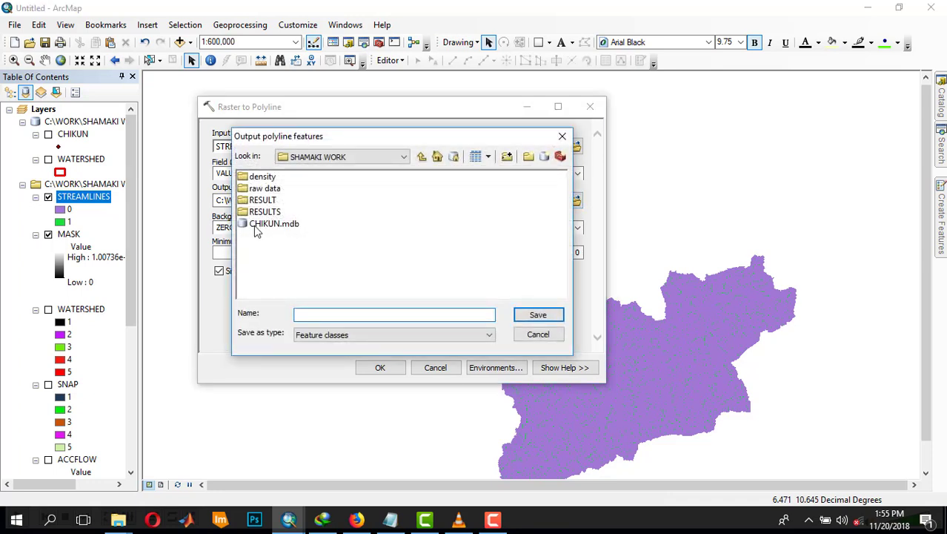
{"action": "double_click", "coordinate": [260, 224]}
{"action": "left_click", "coordinate": [328, 314]}
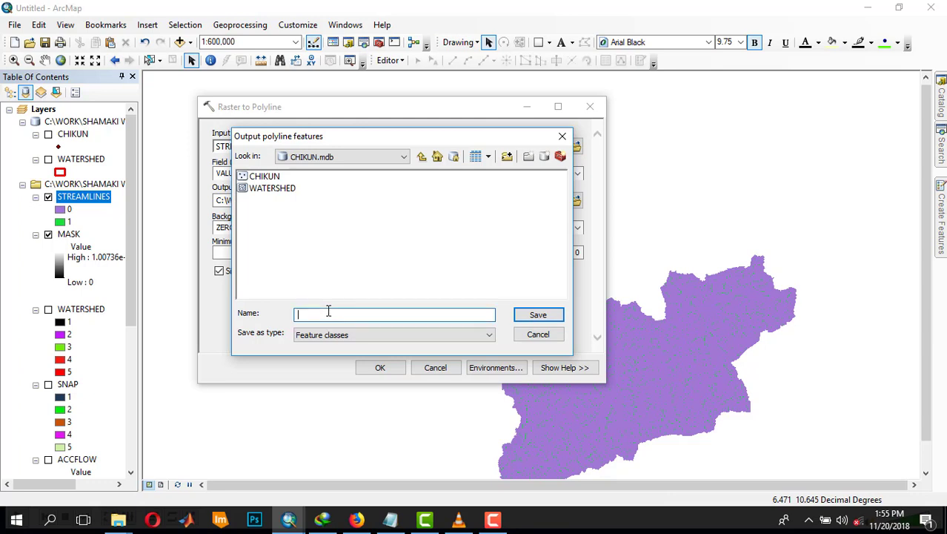
{"action": "type", "text": "STREAMLINES"}
{"action": "left_click", "coordinate": [539, 314]}
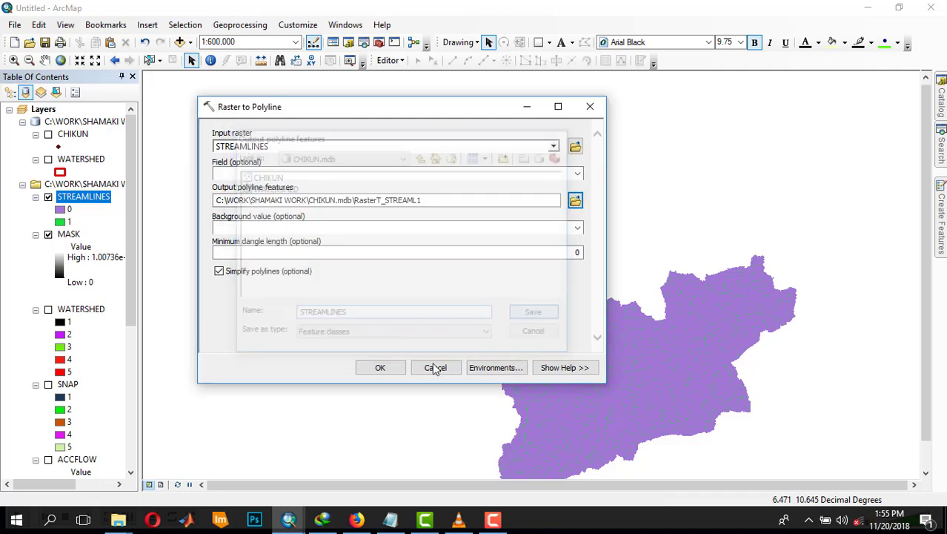
{"action": "left_click", "coordinate": [380, 369]}
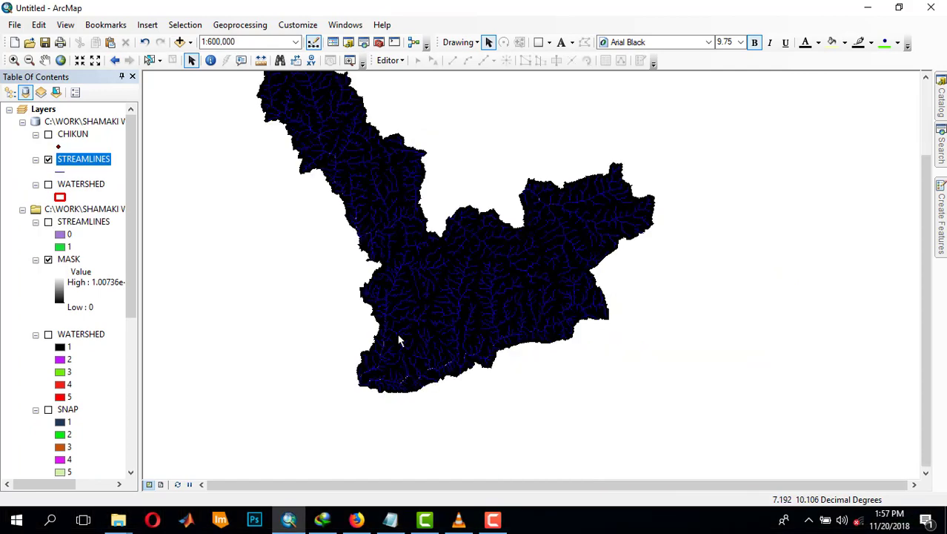
- Examine the STREAMLINES polylines over the MASK raster, following the main channels and their tributaries through the watershed
{"action": "scroll", "coordinate": [417, 292], "scroll_direction": "down", "scroll_amount": 4}
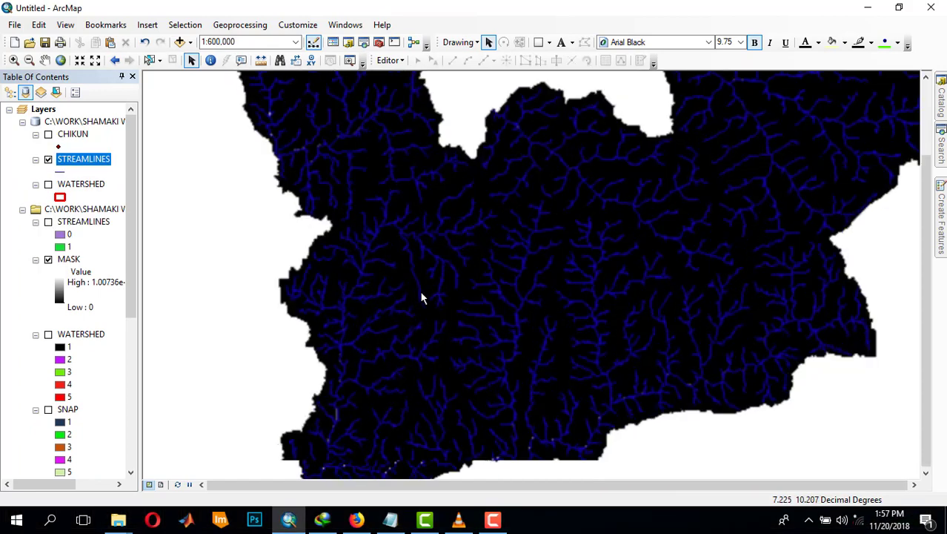
{"action": "left_click_drag", "start_coordinate": [606, 233], "coordinate": [678, 525]}
{"action": "mouse_move", "coordinate": [458, 217]}
{"action": "left_mouse_down"}
{"action": "mouse_move", "coordinate": [533, 344]}
{"action": "mouse_move", "coordinate": [581, 379]}
{"action": "left_mouse_up"}
{"action": "left_click_drag", "start_coordinate": [475, 241], "coordinate": [653, 333]}
{"action": "left_click_drag", "start_coordinate": [526, 232], "coordinate": [544, 376]}
{"action": "left_click_drag", "start_coordinate": [400, 243], "coordinate": [438, 234]}
{"action": "left_click_drag", "start_coordinate": [579, 476], "coordinate": [504, 288]}
{"action": "left_click_drag", "start_coordinate": [649, 391], "coordinate": [587, 213]}
{"action": "left_click_drag", "start_coordinate": [718, 461], "coordinate": [644, 314]}
{"action": "left_click_drag", "start_coordinate": [747, 379], "coordinate": [501, 246]}
{"action": "left_click_drag", "start_coordinate": [750, 354], "coordinate": [736, 450]}
{"action": "left_click_drag", "start_coordinate": [474, 260], "coordinate": [850, 478]}
{"action": "left_click_drag", "start_coordinate": [550, 255], "coordinate": [746, 454]}
{"action": "scroll", "coordinate": [658, 311], "scroll_direction": "down", "scroll_amount": 3}
{"action": "scroll", "coordinate": [657, 306], "scroll_direction": "down", "scroll_amount": 1}
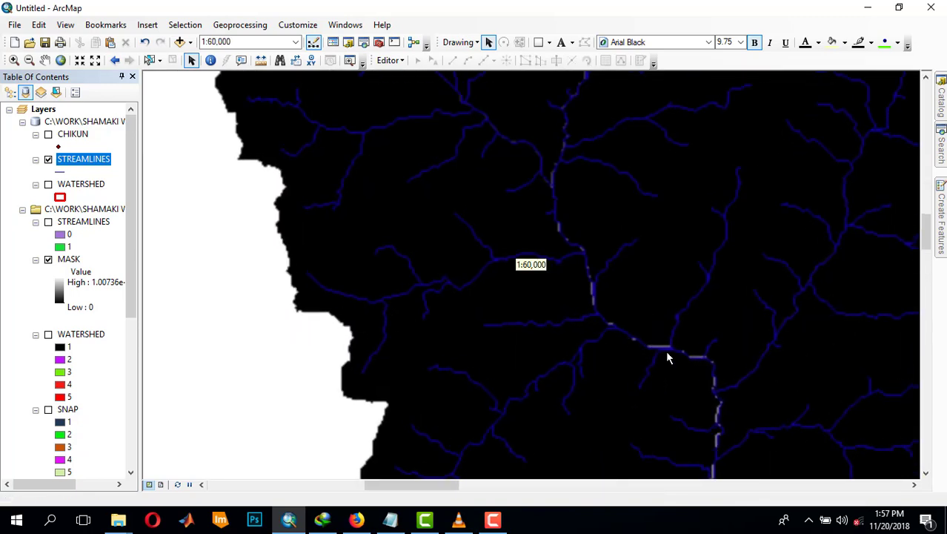
{"action": "left_click_drag", "start_coordinate": [721, 395], "coordinate": [362, 137]}
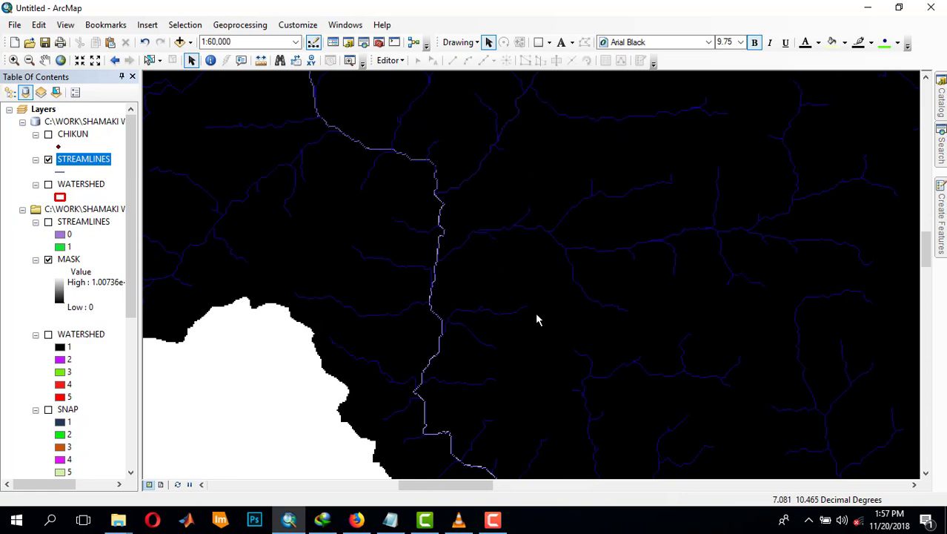
{"action": "left_click_drag", "start_coordinate": [439, 253], "coordinate": [513, 442]}
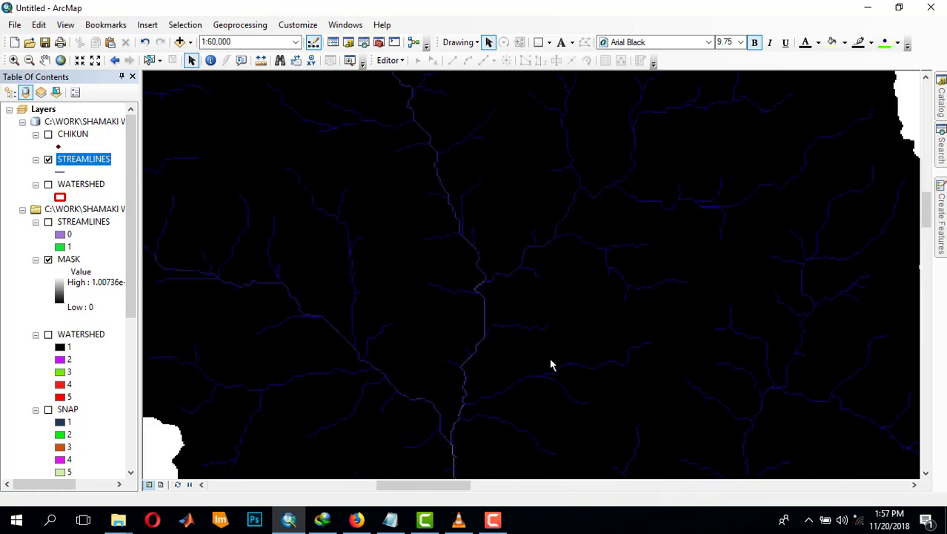
{"action": "left_click_drag", "start_coordinate": [632, 417], "coordinate": [547, 264]}
{"action": "scroll", "coordinate": [546, 265], "scroll_direction": "up", "scroll_amount": 3}
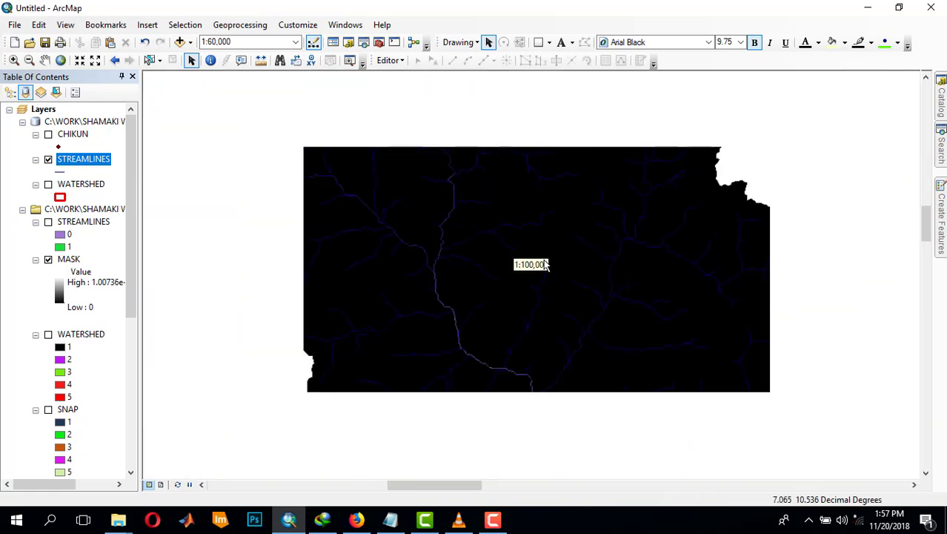